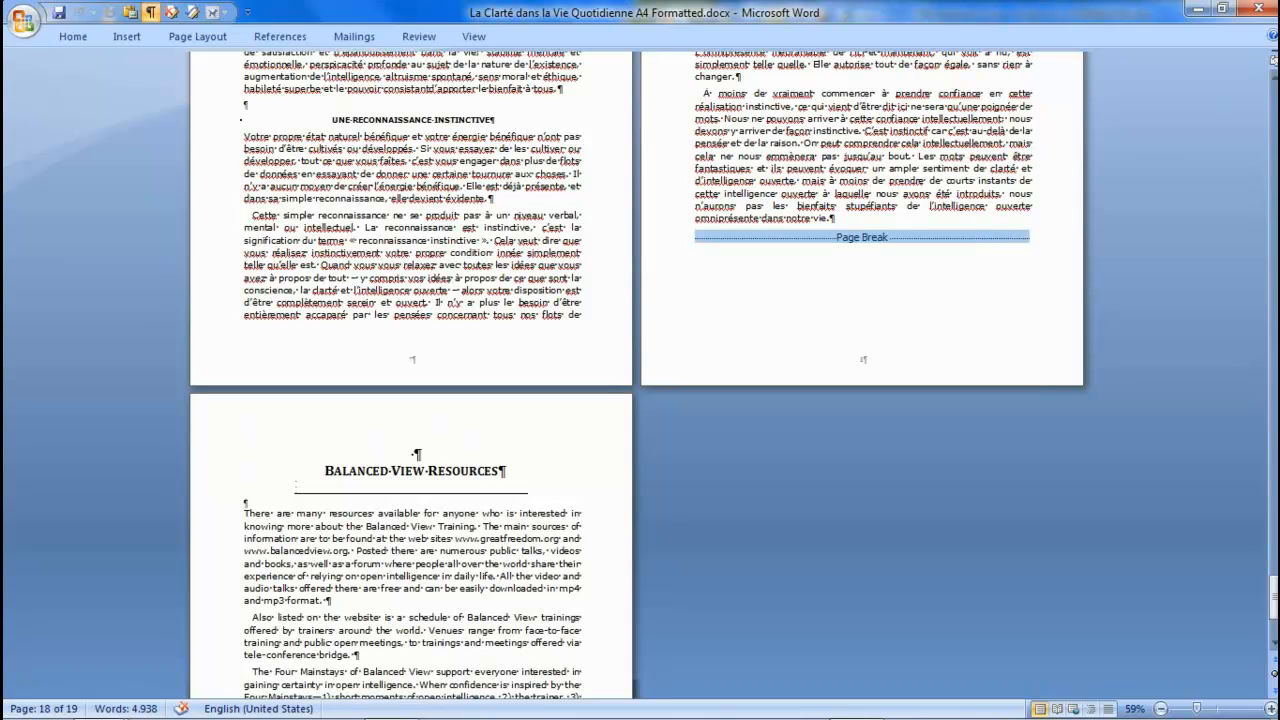
# Copy all of Chapitre Un, from its title through the page break just before the Balanced View Resources page.
pyautogui.moveTo(830, 218); pyautogui.dragTo(837, 219)
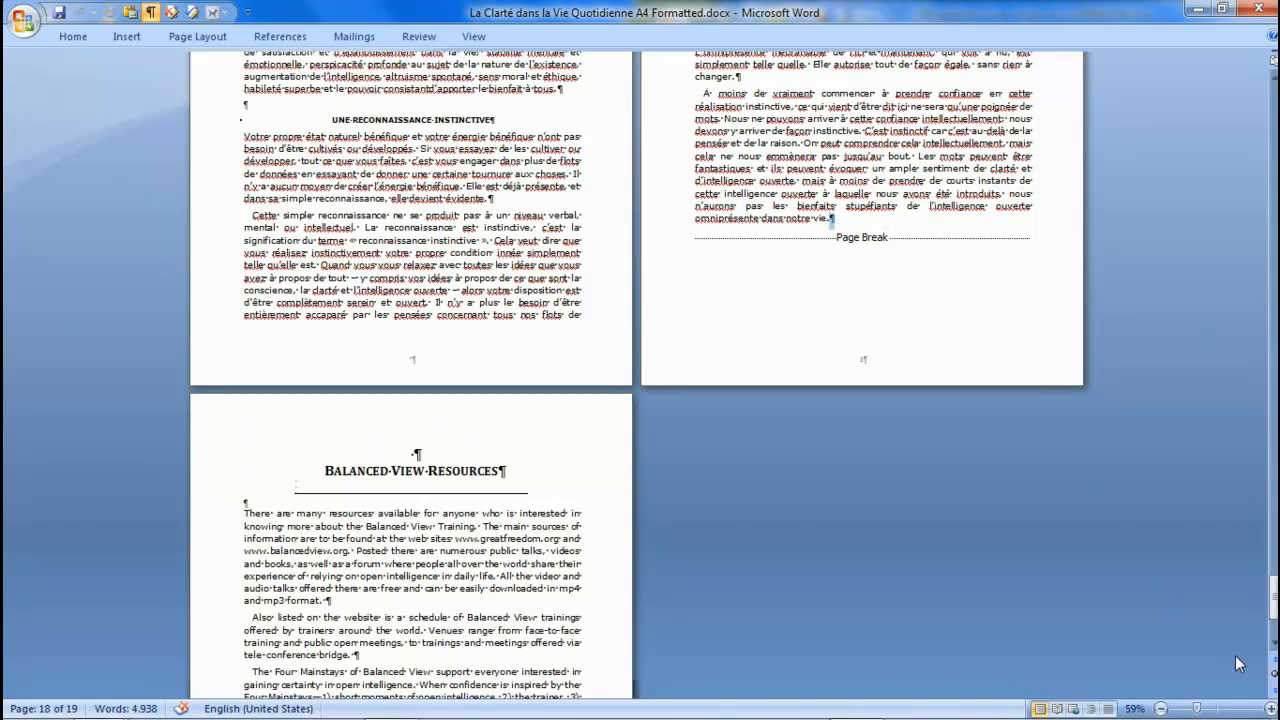
pyautogui.click(1270, 708)
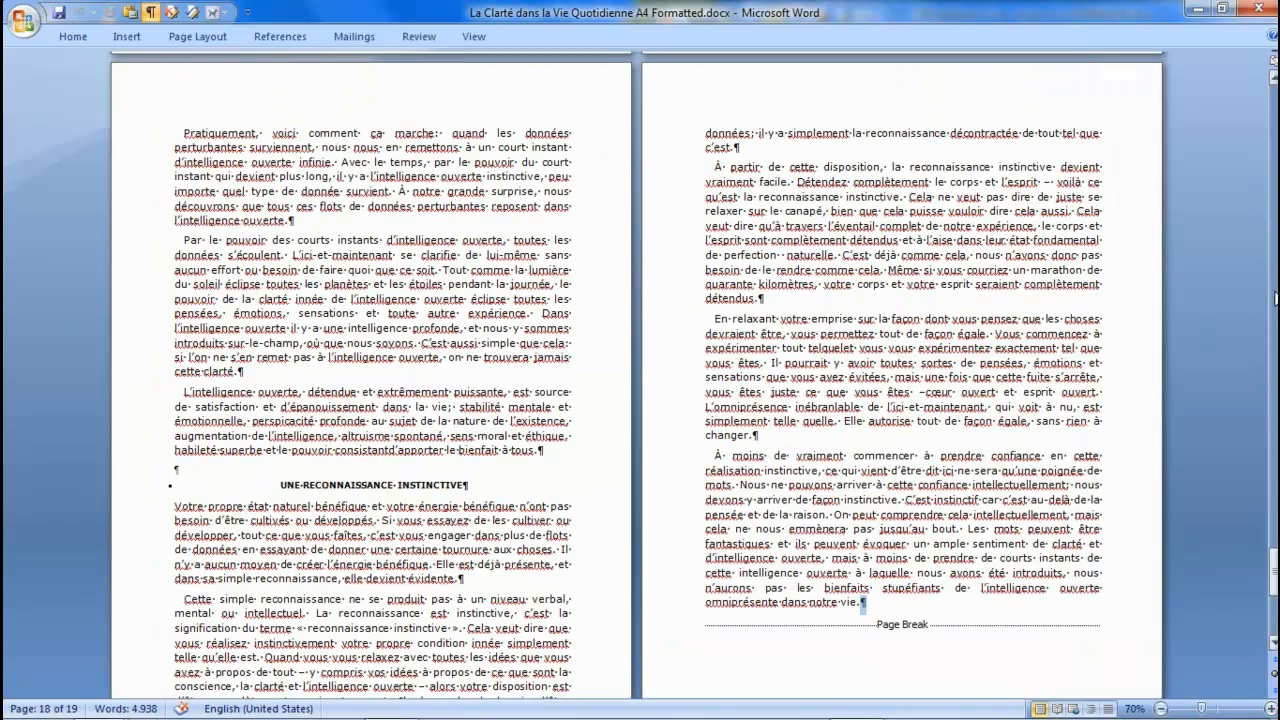
pyautogui.scroll(-5, 640, 375)
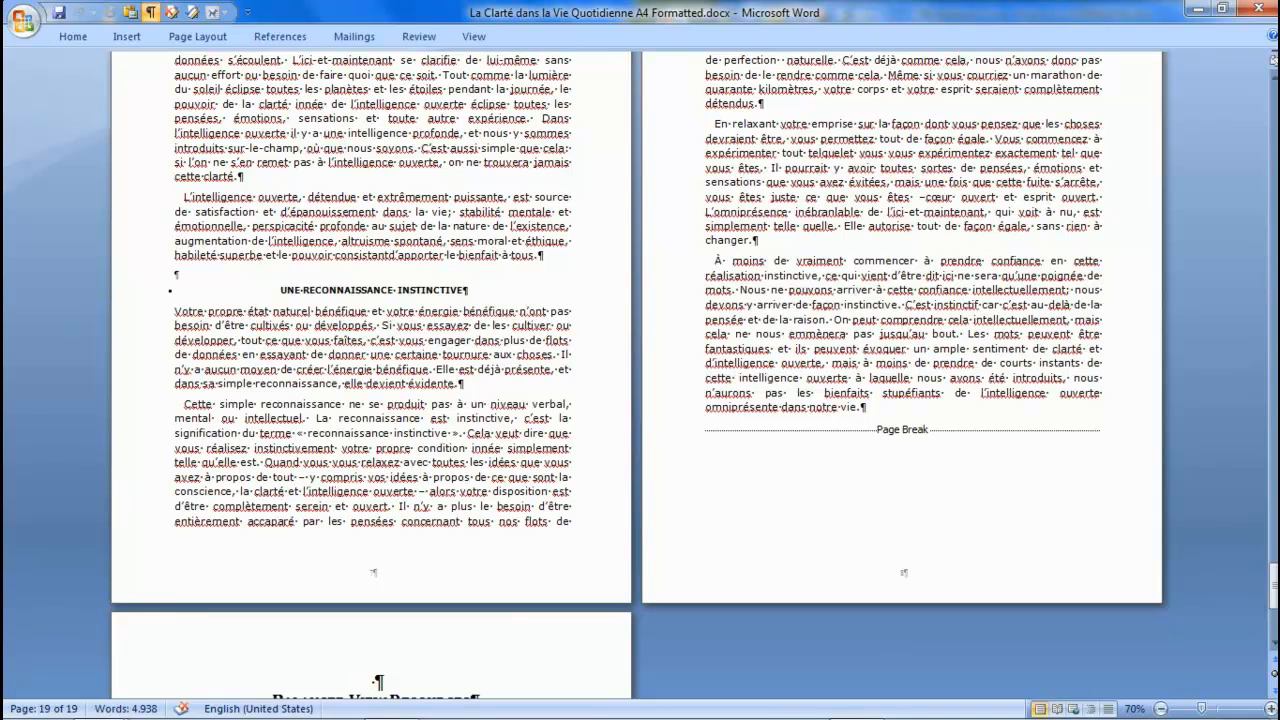
pyautogui.moveTo(373, 683); pyautogui.dragTo(384, 684)
pyautogui.scroll(-5, 1120, 632)
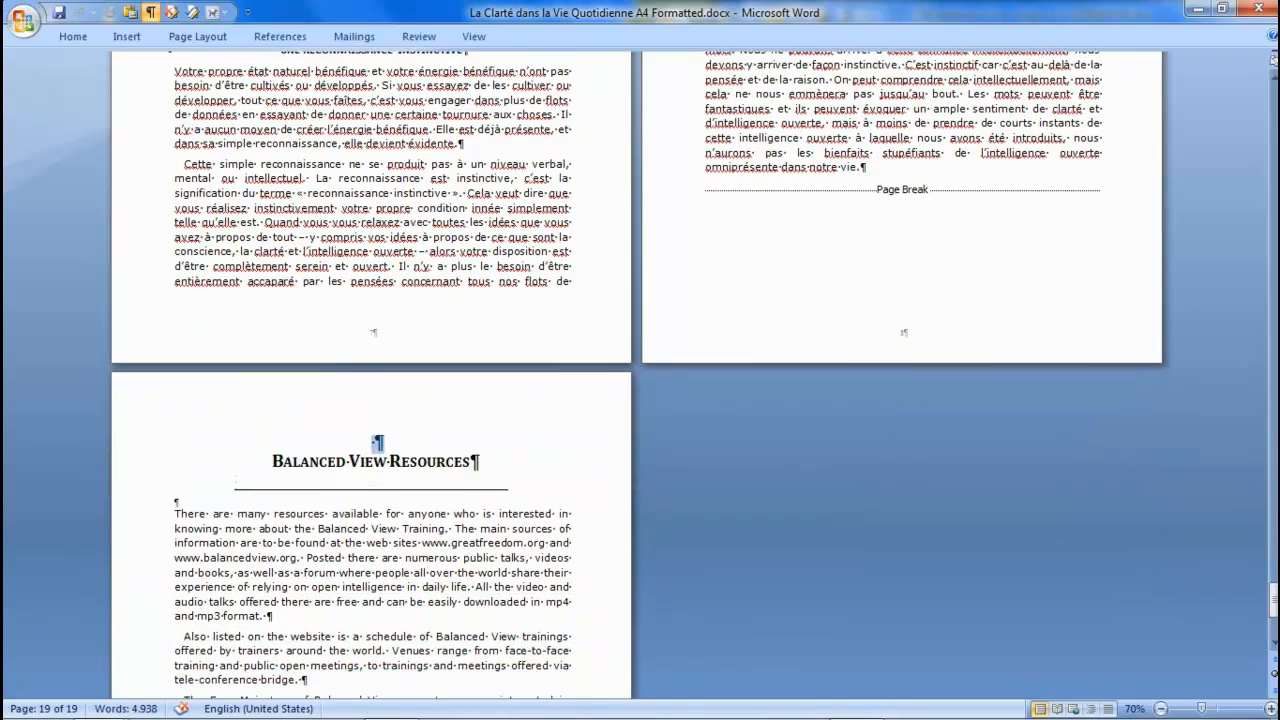
pyautogui.click(372, 443)
pyautogui.moveTo(376, 441); pyautogui.dragTo(1050, 316)
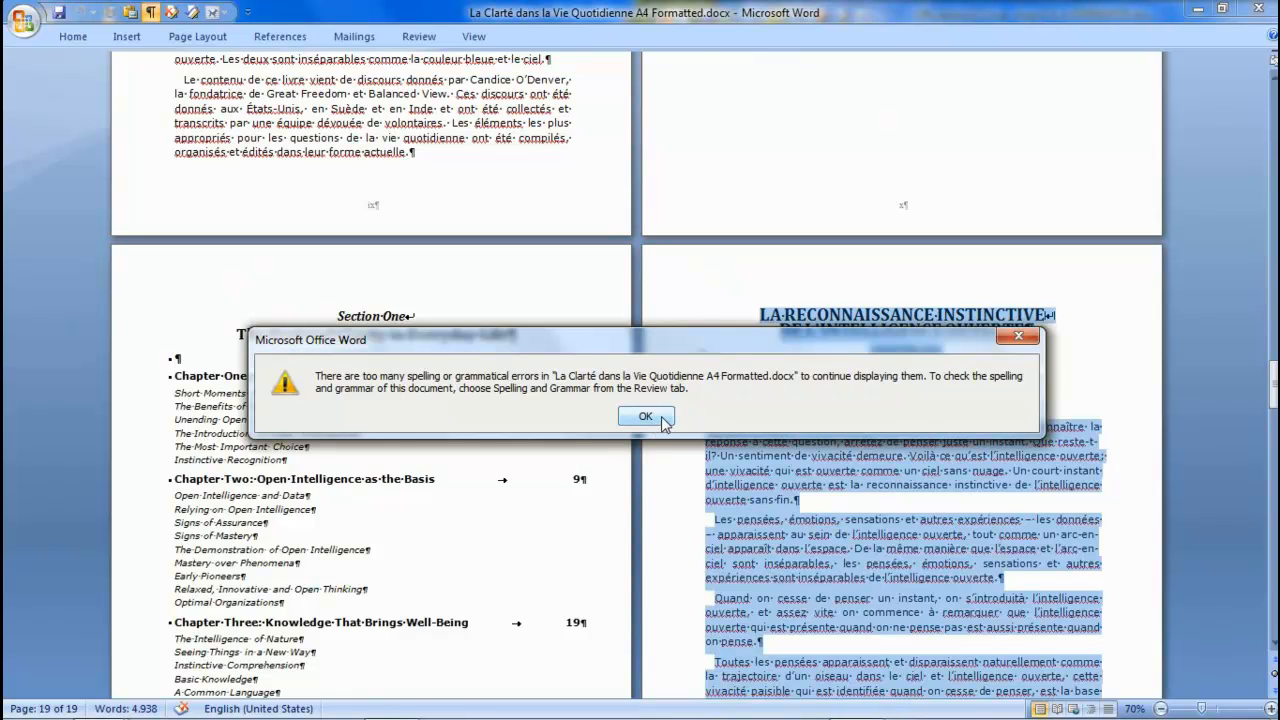
pyautogui.click(645, 416)
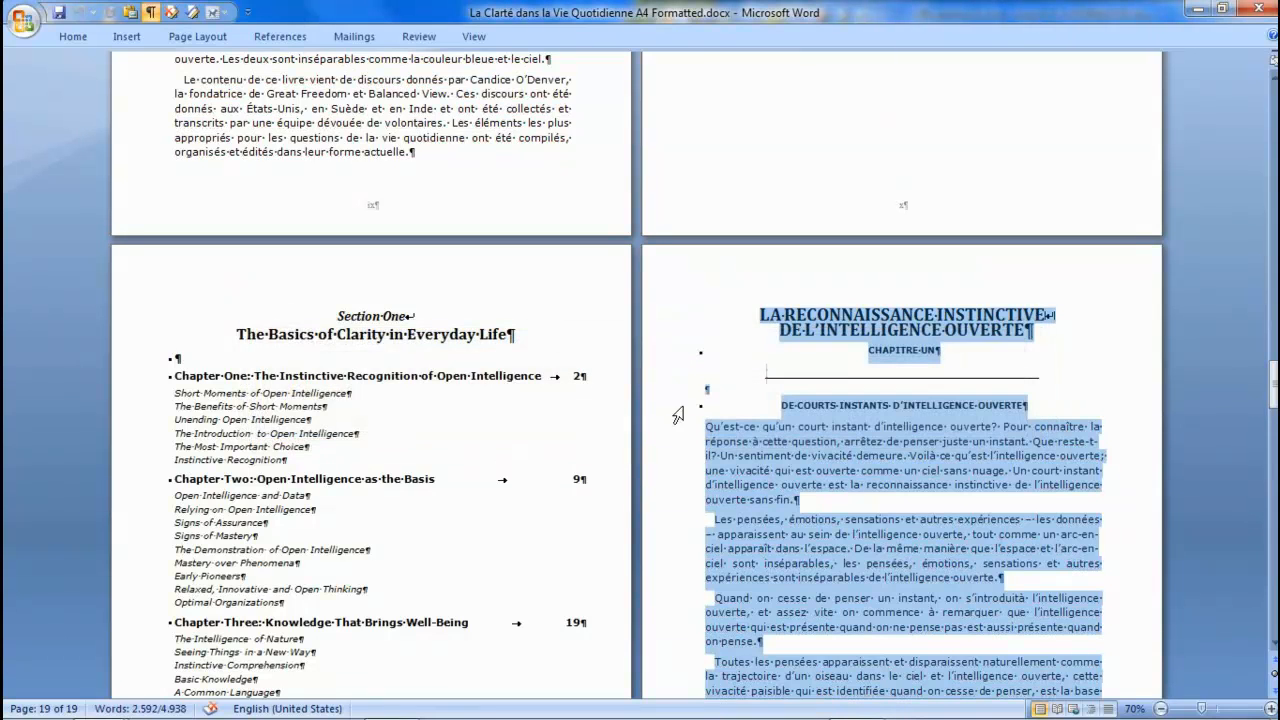
pyautogui.rightClick(776, 320)
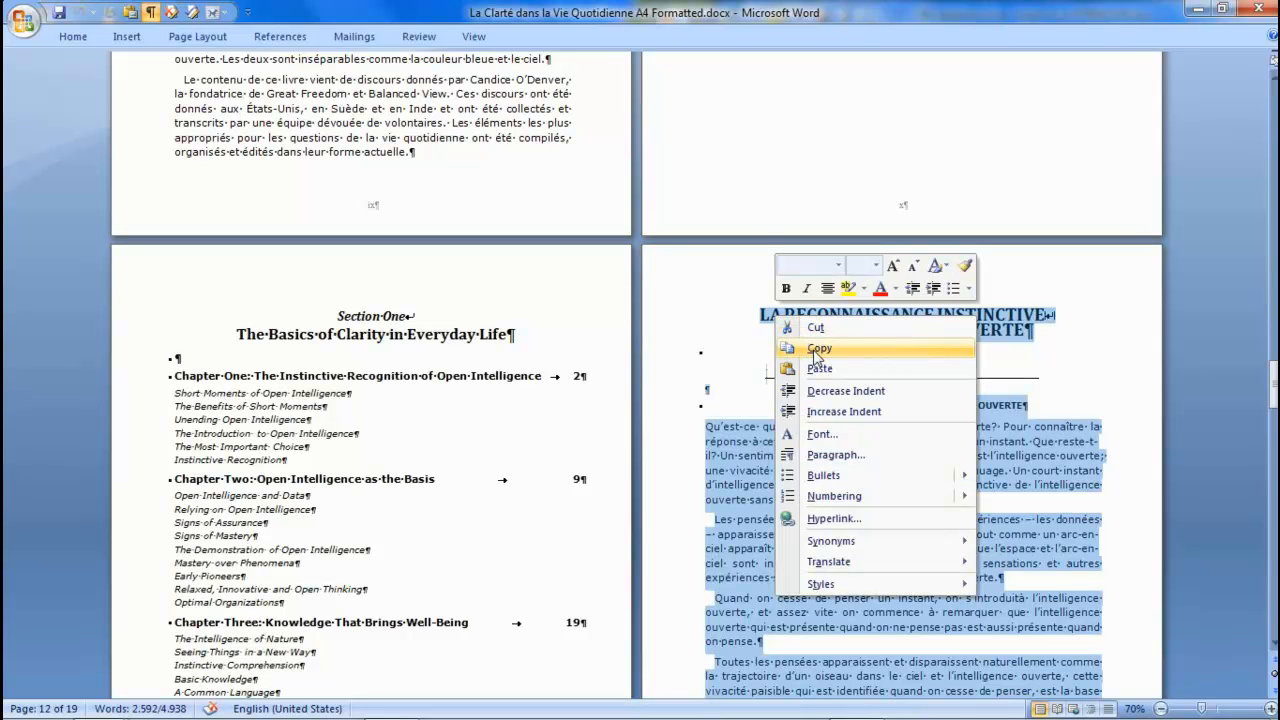
pyautogui.click(818, 349)
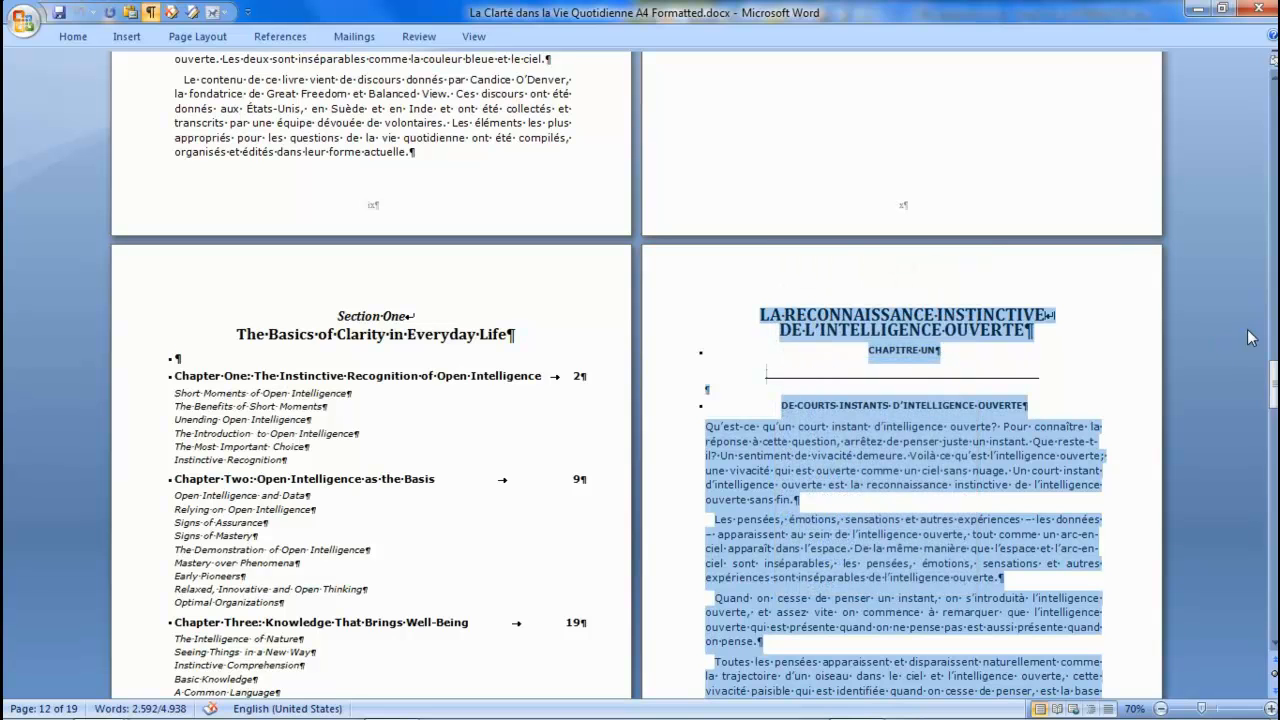
# Paste the copied chapter in front of the empty paragraph above the Balanced View Resources heading.
pyautogui.moveTo(1273, 385); pyautogui.dragTo(1273, 620)
pyautogui.scroll(4, 370, 380)
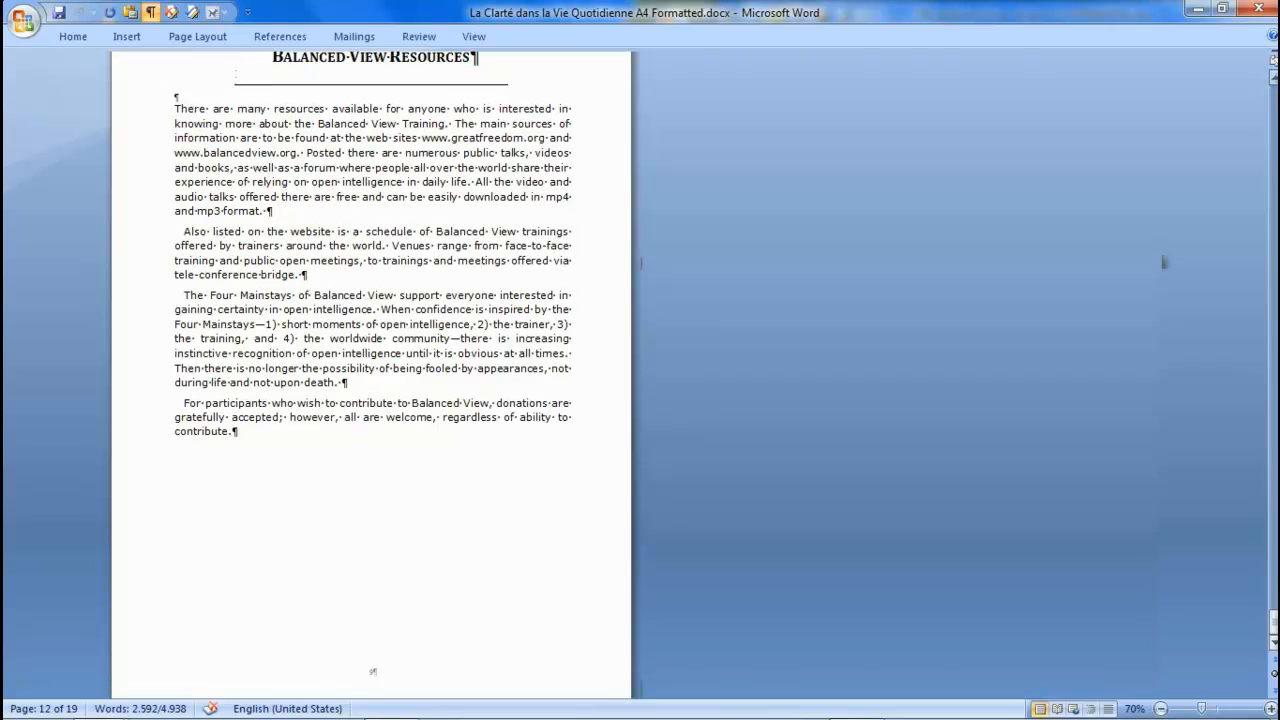
pyautogui.scroll(5, 640, 375)
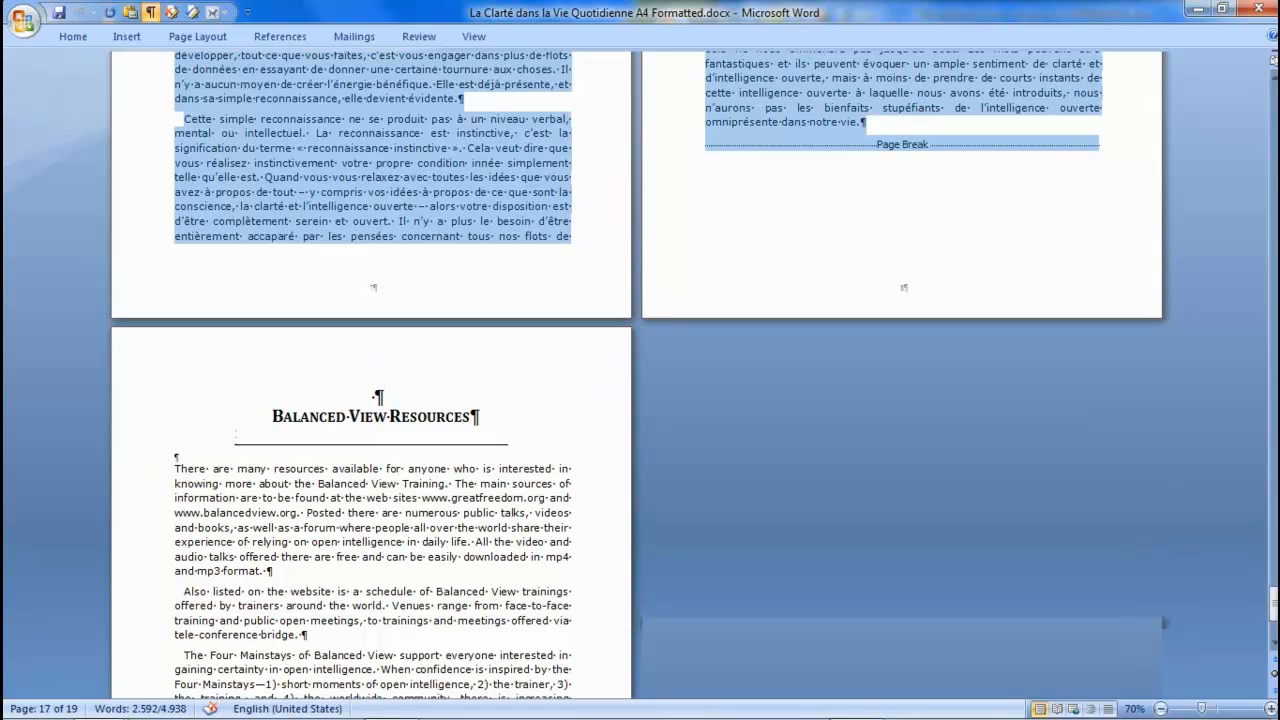
pyautogui.click(375, 398)
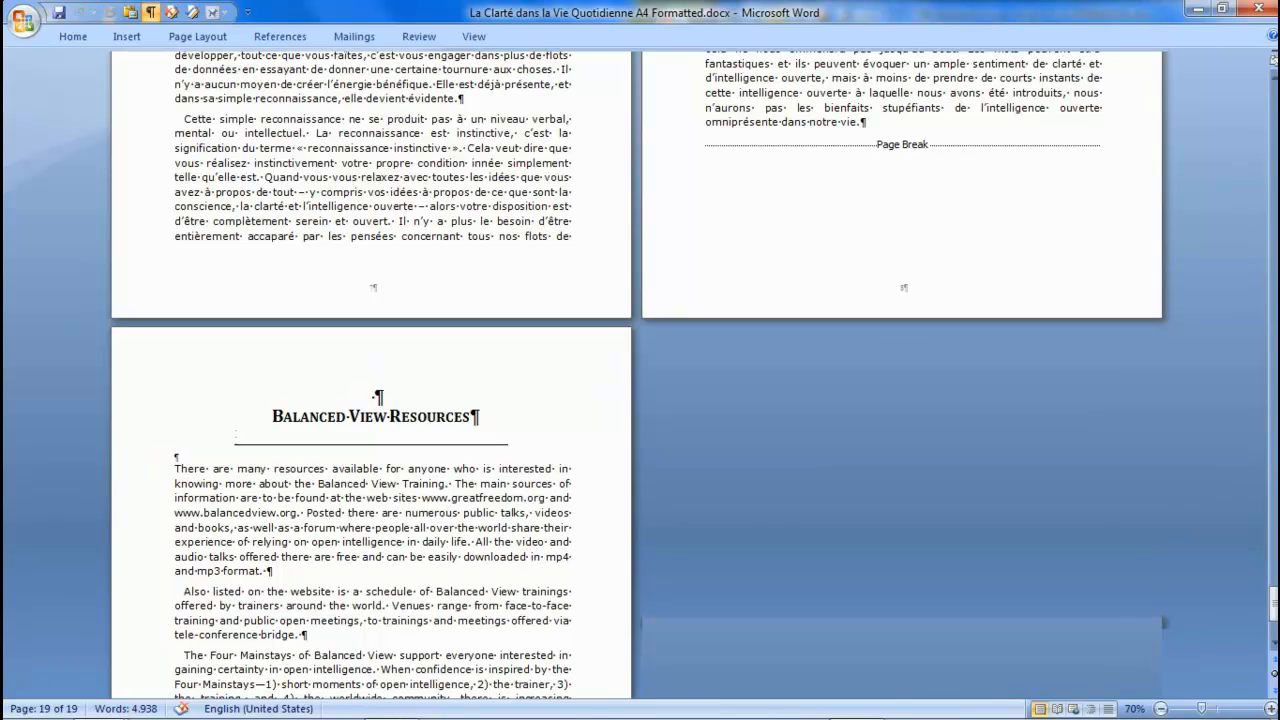
pyautogui.rightClick(371, 398)
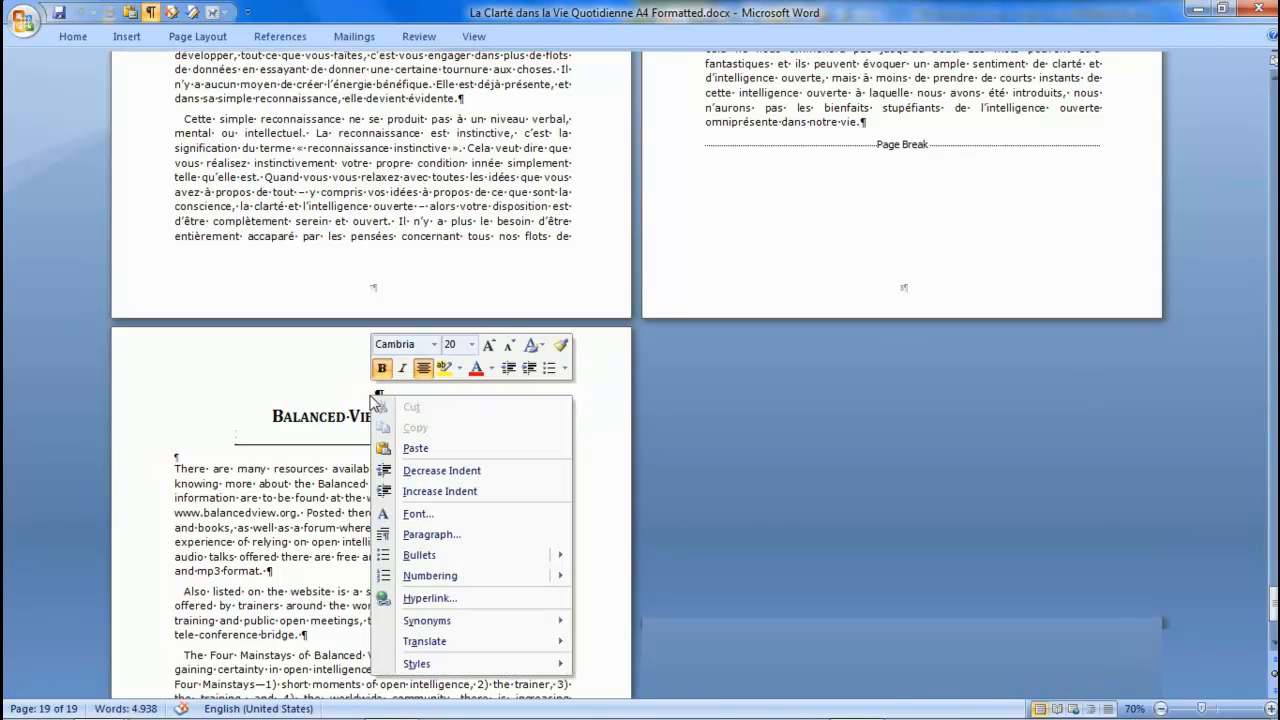
pyautogui.click(415, 449)
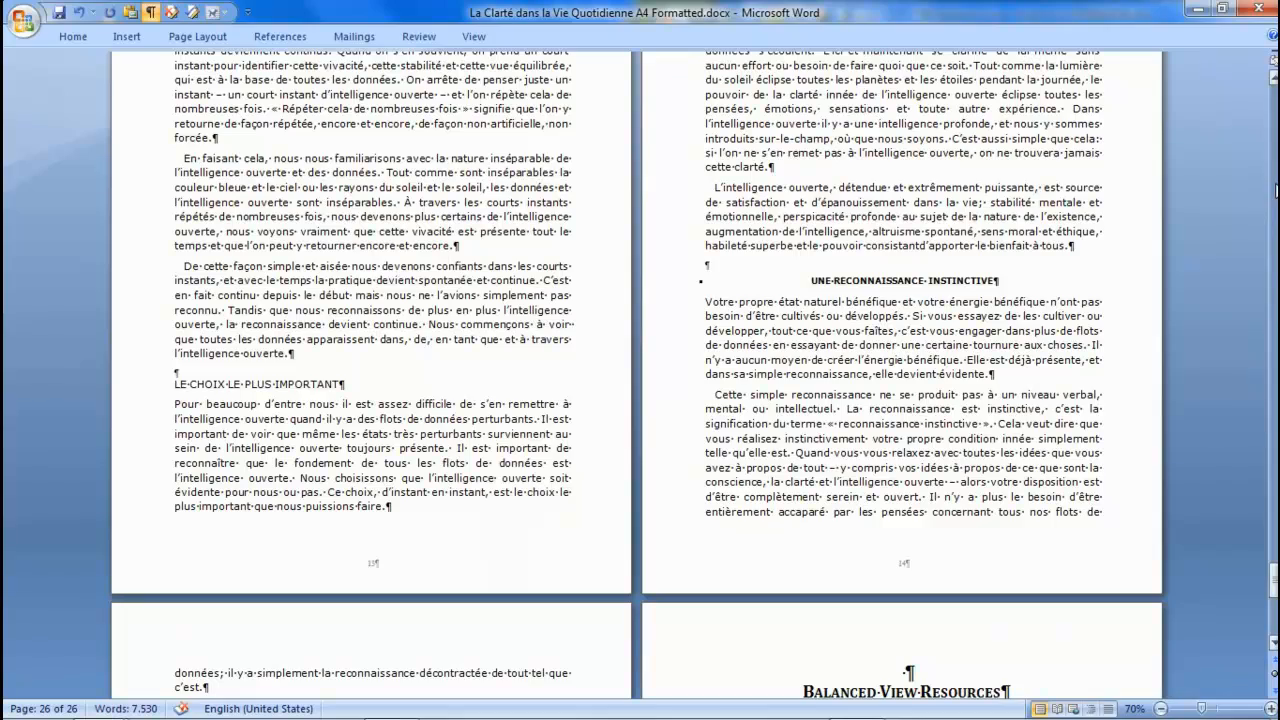
# Place the A4 Formatted document beside the CIEL section 1 document, with the title page of the pasted chapter copy in view.
pyautogui.click(1276, 143)
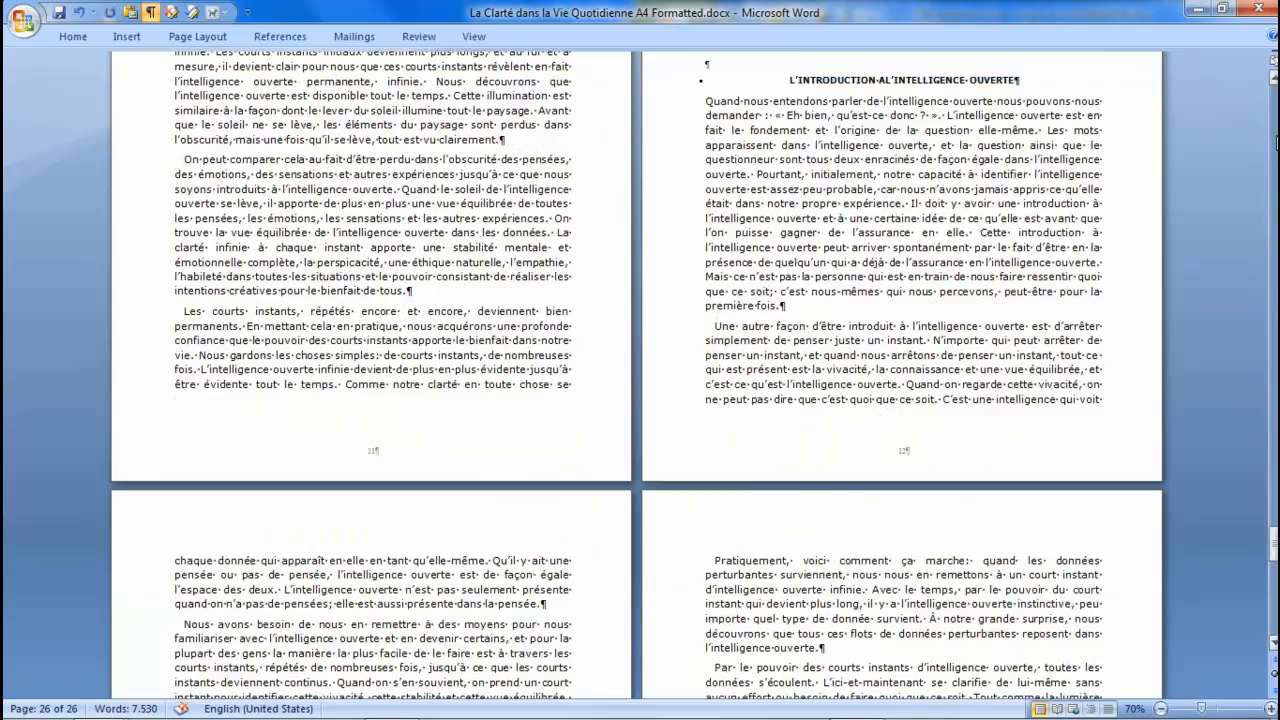
pyautogui.click(1276, 143)
pyautogui.click(1276, 143)
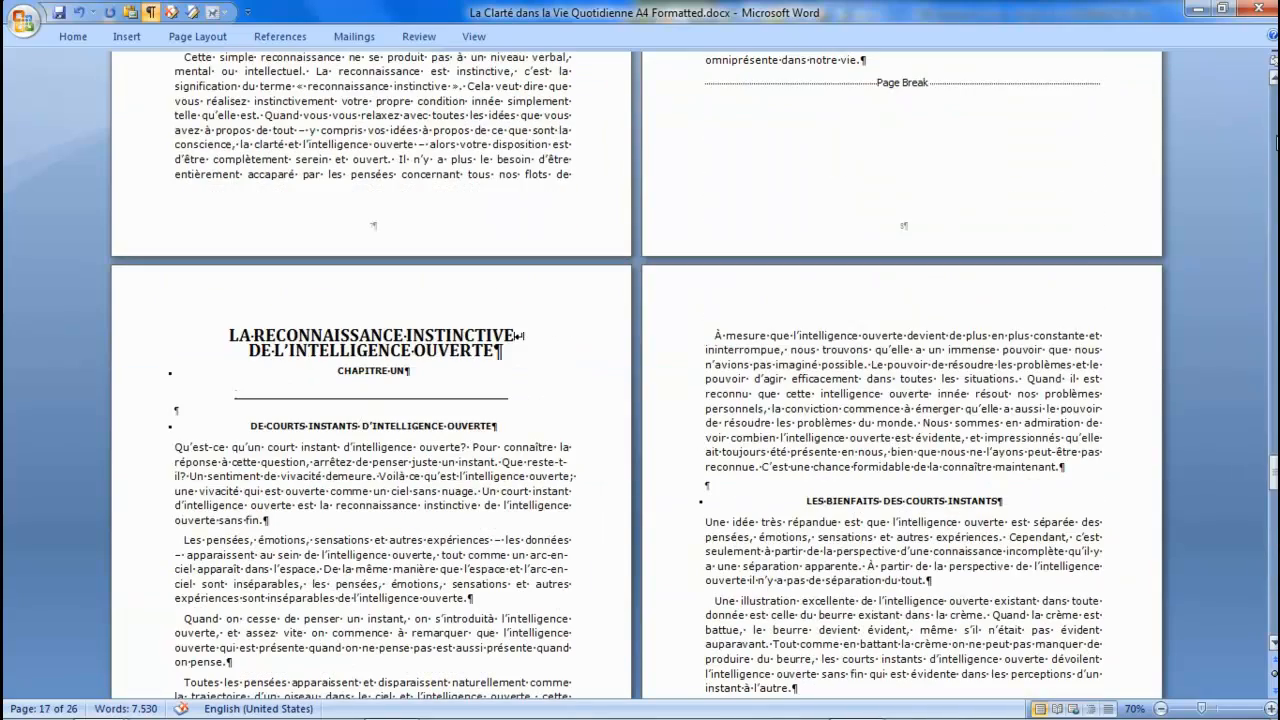
pyautogui.click(1222, 10)
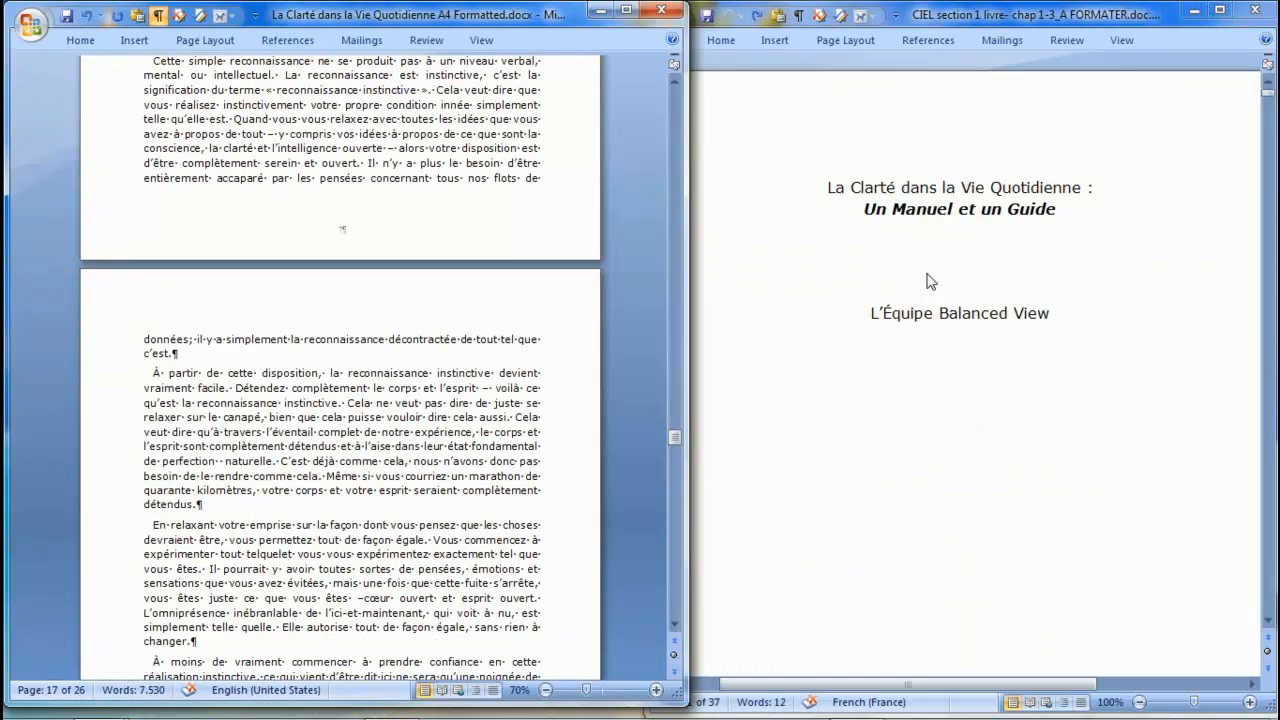
pyautogui.click(671, 388)
pyautogui.click(671, 388)
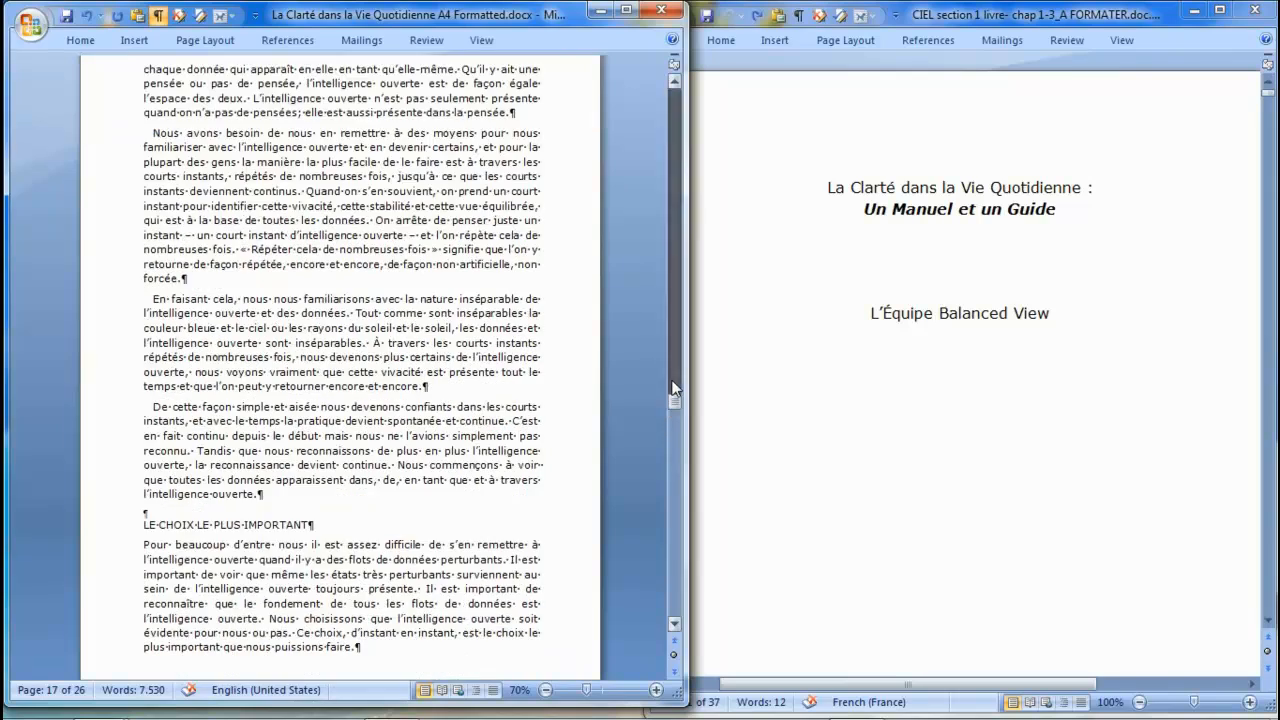
pyautogui.click(670, 357)
pyautogui.click(671, 527)
pyautogui.click(668, 536)
pyautogui.click(668, 552)
pyautogui.click(669, 570)
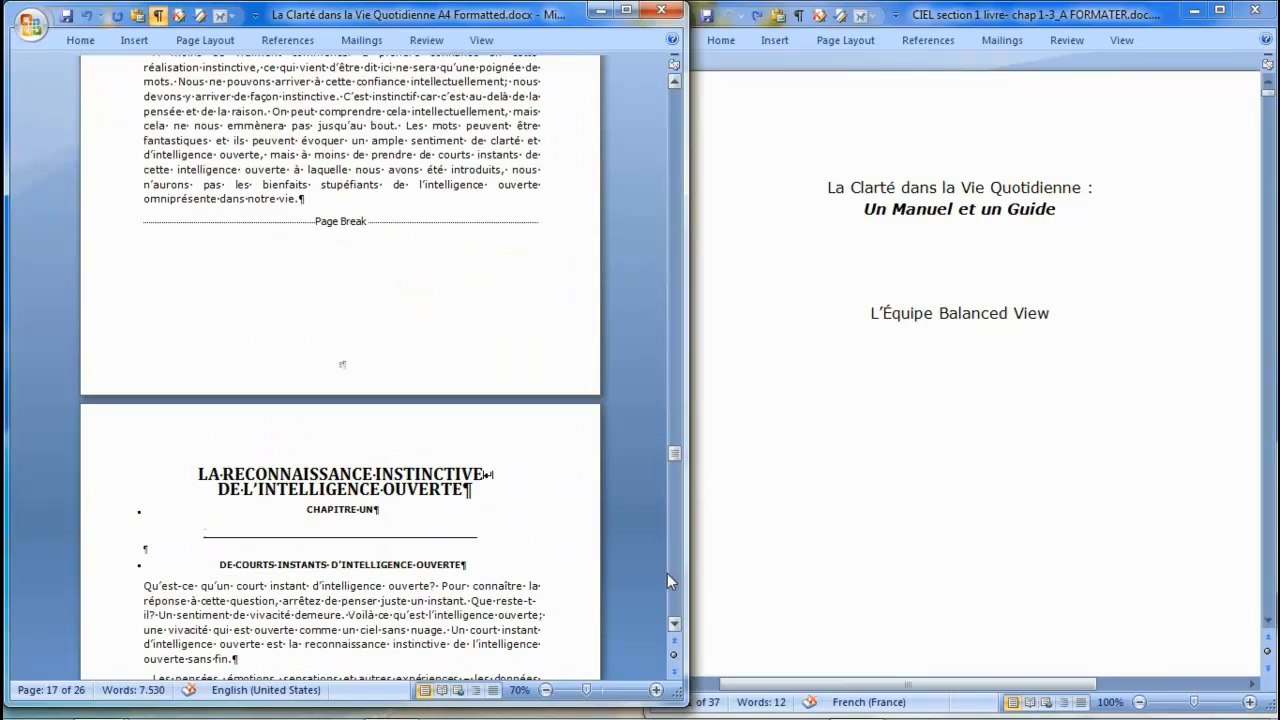
pyautogui.click(675, 624)
pyautogui.click(675, 624)
pyautogui.click(676, 626)
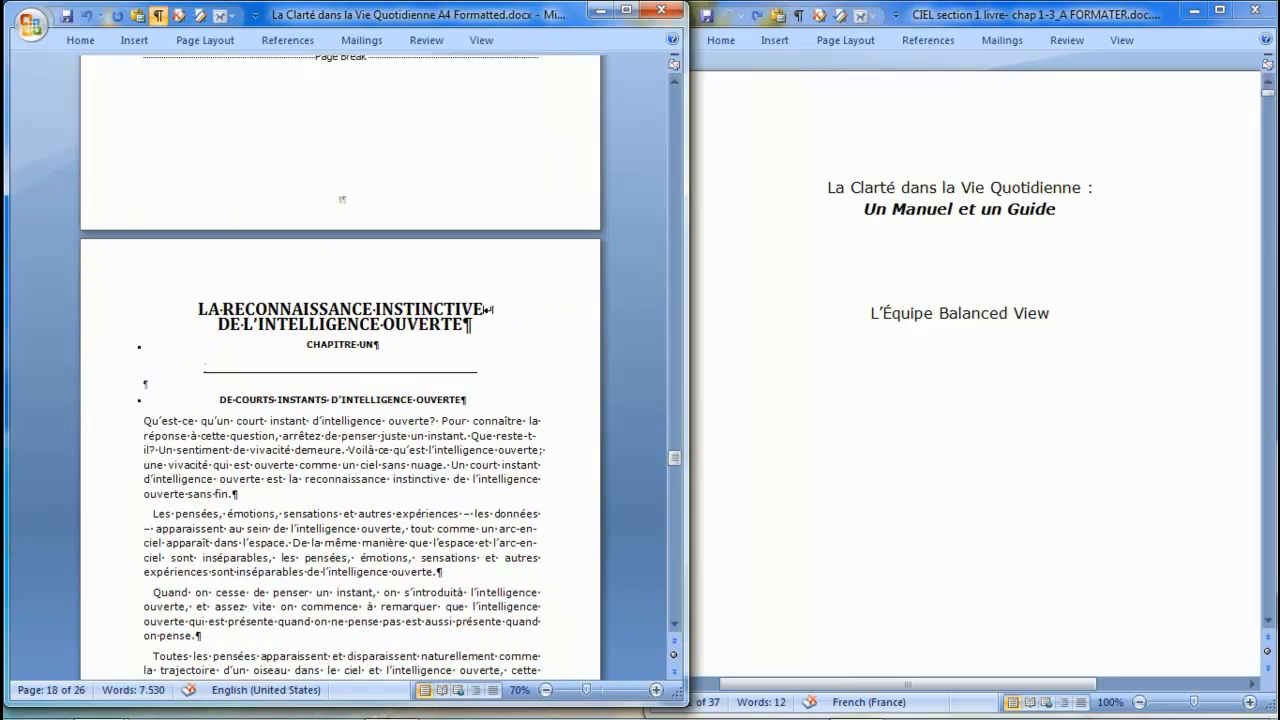
# Display the CIEL source document one page at a time at its Chapitre Deux title, with formatting marks shown.
pyautogui.click(848, 368)
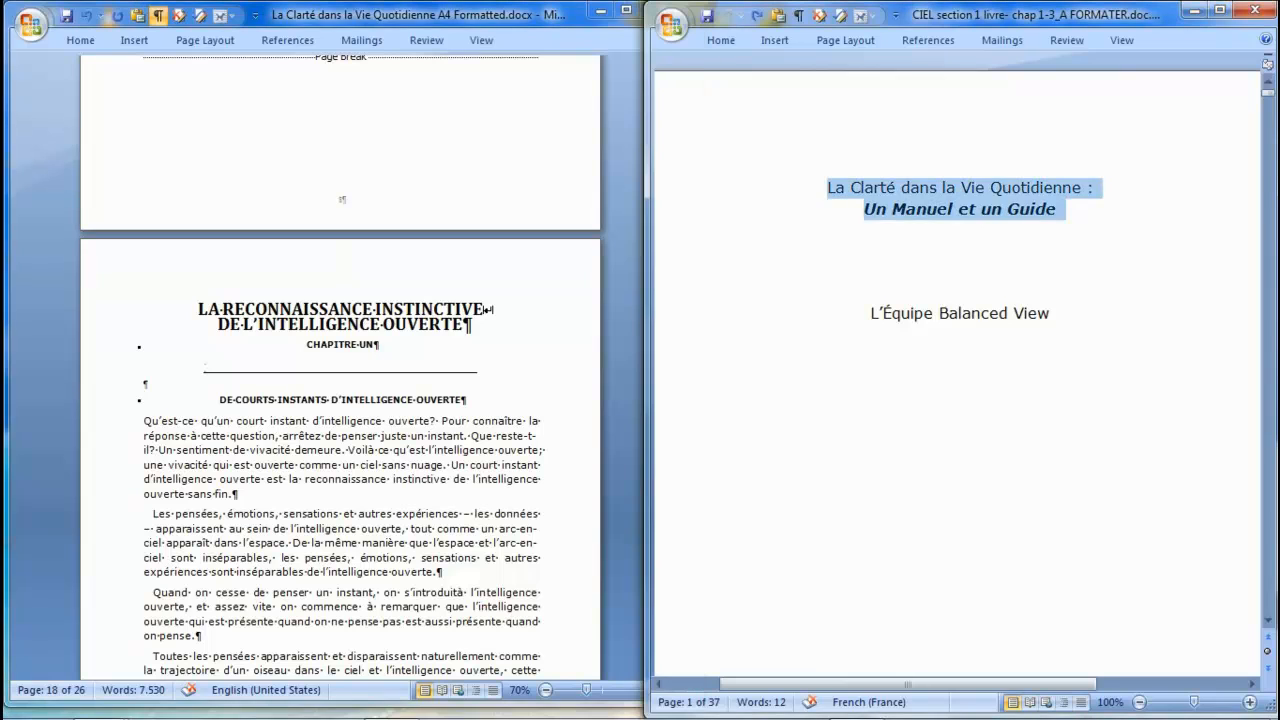
pyautogui.click(1121, 40)
pyautogui.click(996, 64)
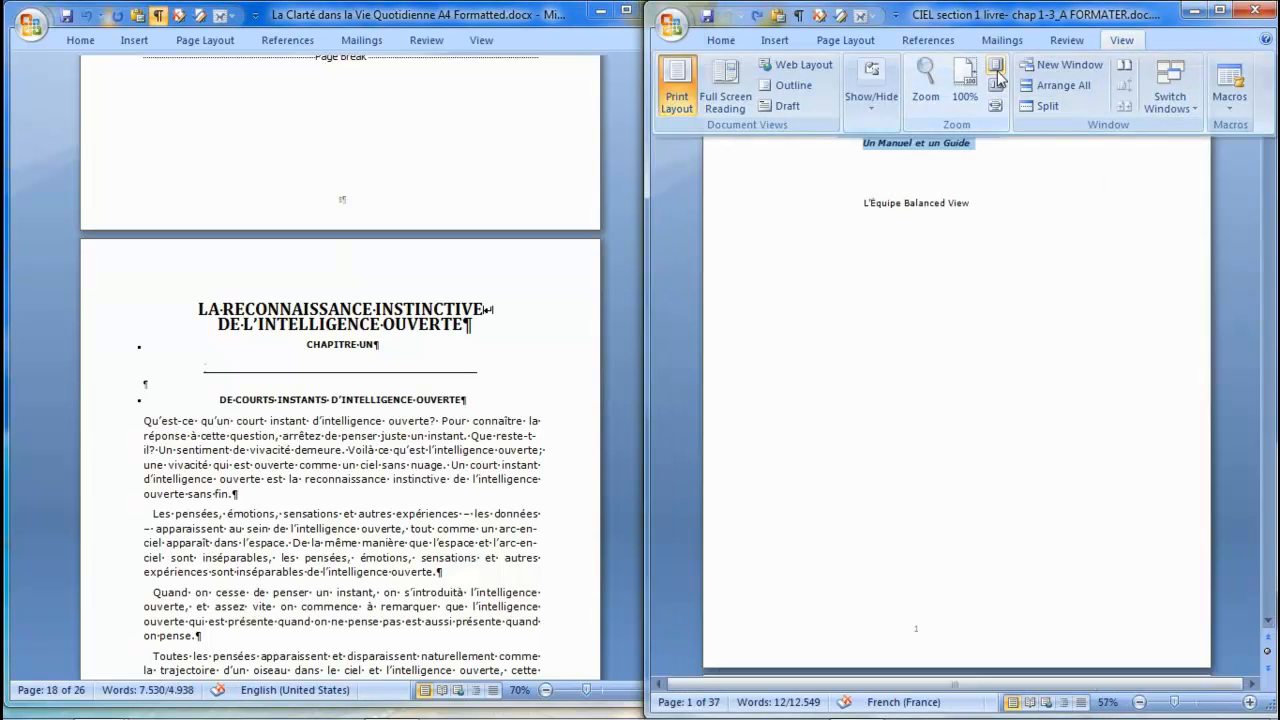
pyautogui.moveTo(1268, 95); pyautogui.dragTo(1268, 284)
pyautogui.click(923, 420)
pyautogui.moveTo(805, 404); pyautogui.dragTo(897, 404)
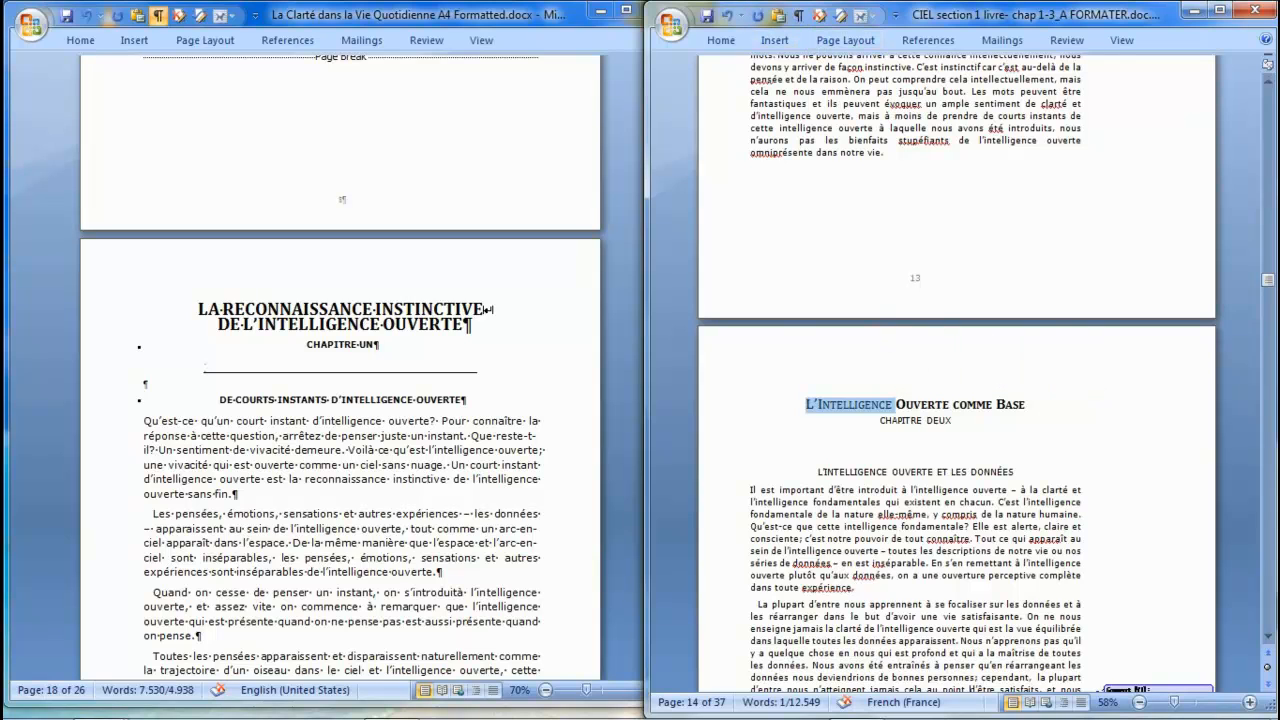
pyautogui.click(727, 16)
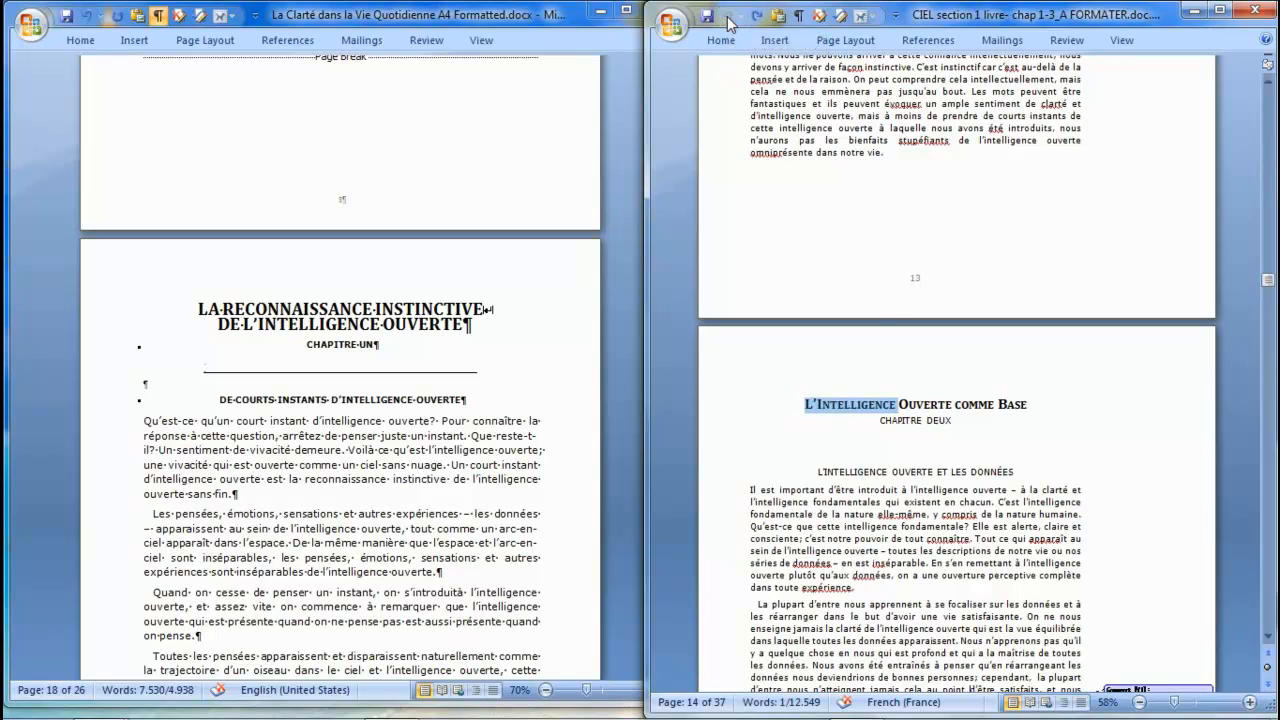
pyautogui.click(797, 18)
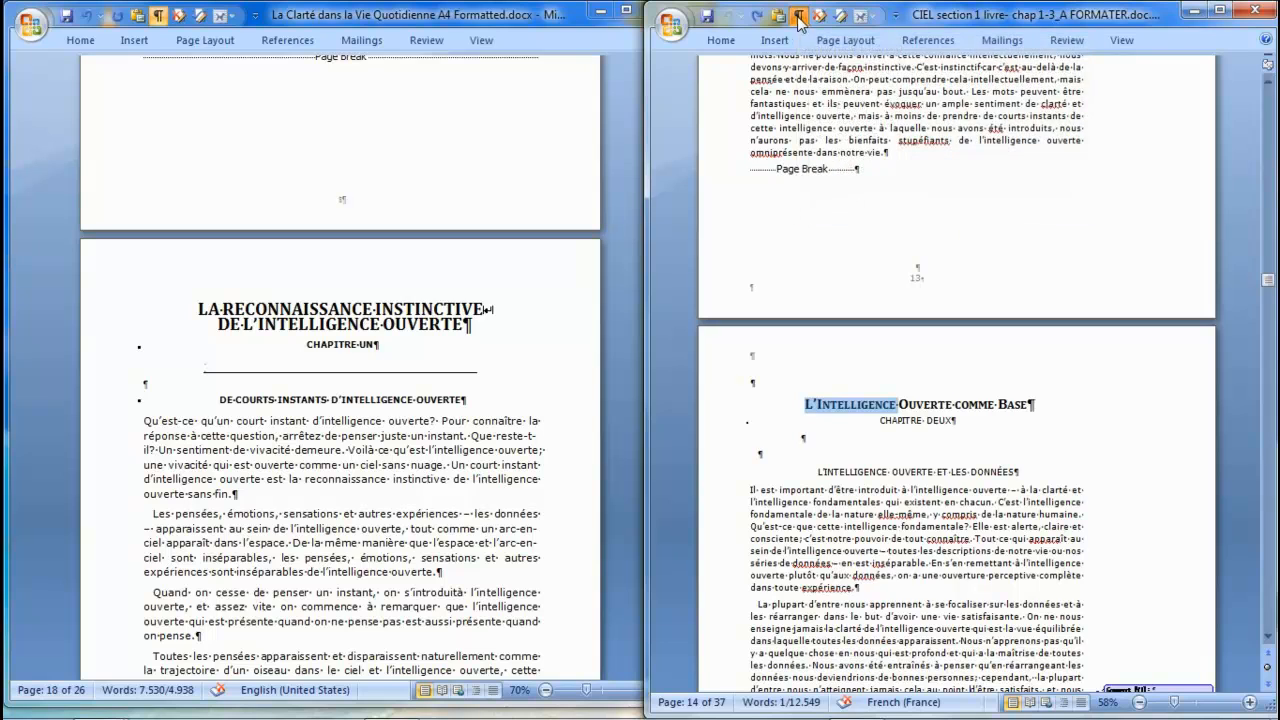
# Copy the chapter title "L'Intelligence Ouverte comme Base" from the CIEL source document, without its paragraph mark.
pyautogui.click(886, 408)
pyautogui.moveTo(806, 405); pyautogui.dragTo(1026, 405)
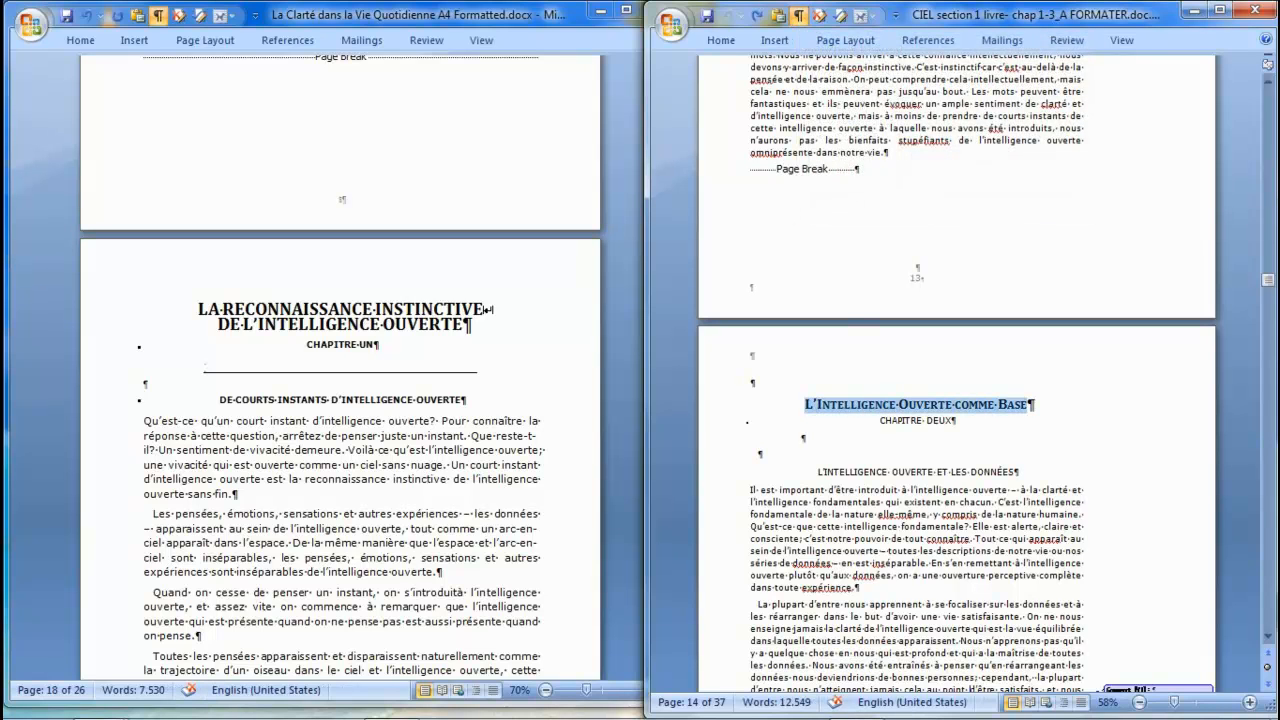
pyautogui.rightClick(1012, 416)
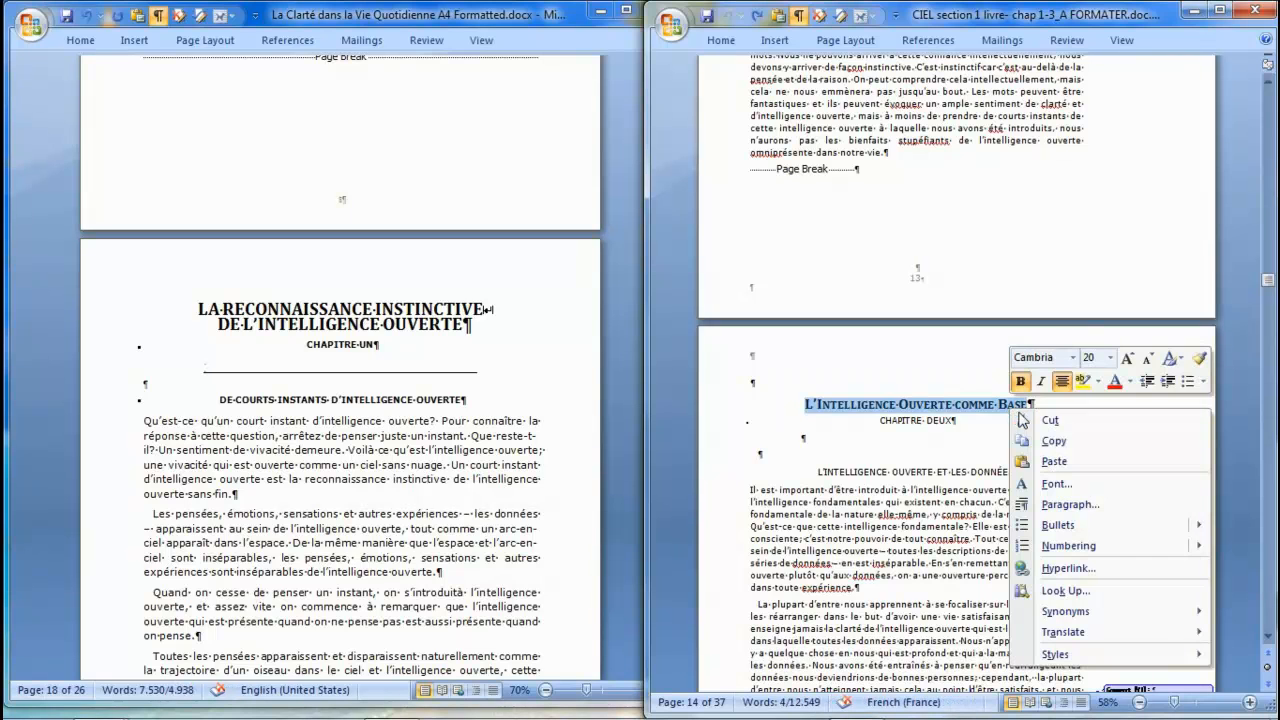
pyautogui.click(1060, 444)
# Replace the two-line title of the duplicated chapter in the A4 Formatted document with the copied title, pasted as Unformatted Text.
pyautogui.click(258, 306)
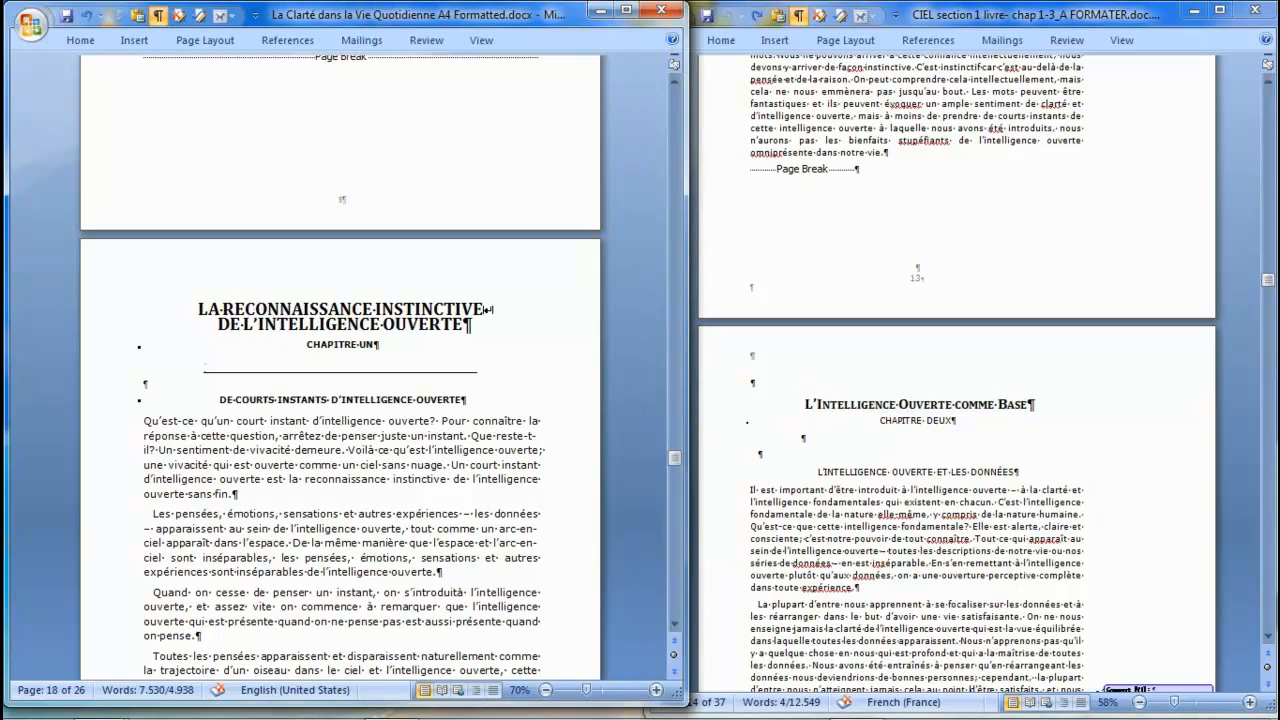
pyautogui.moveTo(198, 309); pyautogui.dragTo(470, 325)
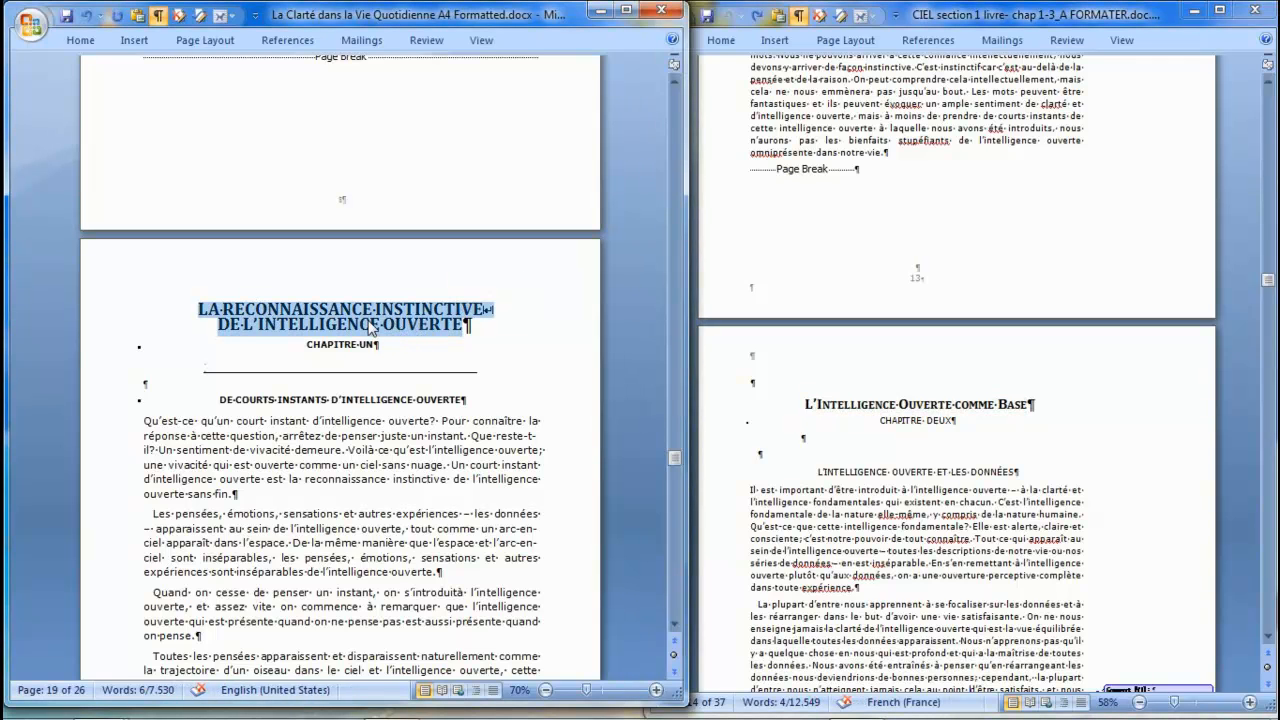
pyautogui.click(137, 15)
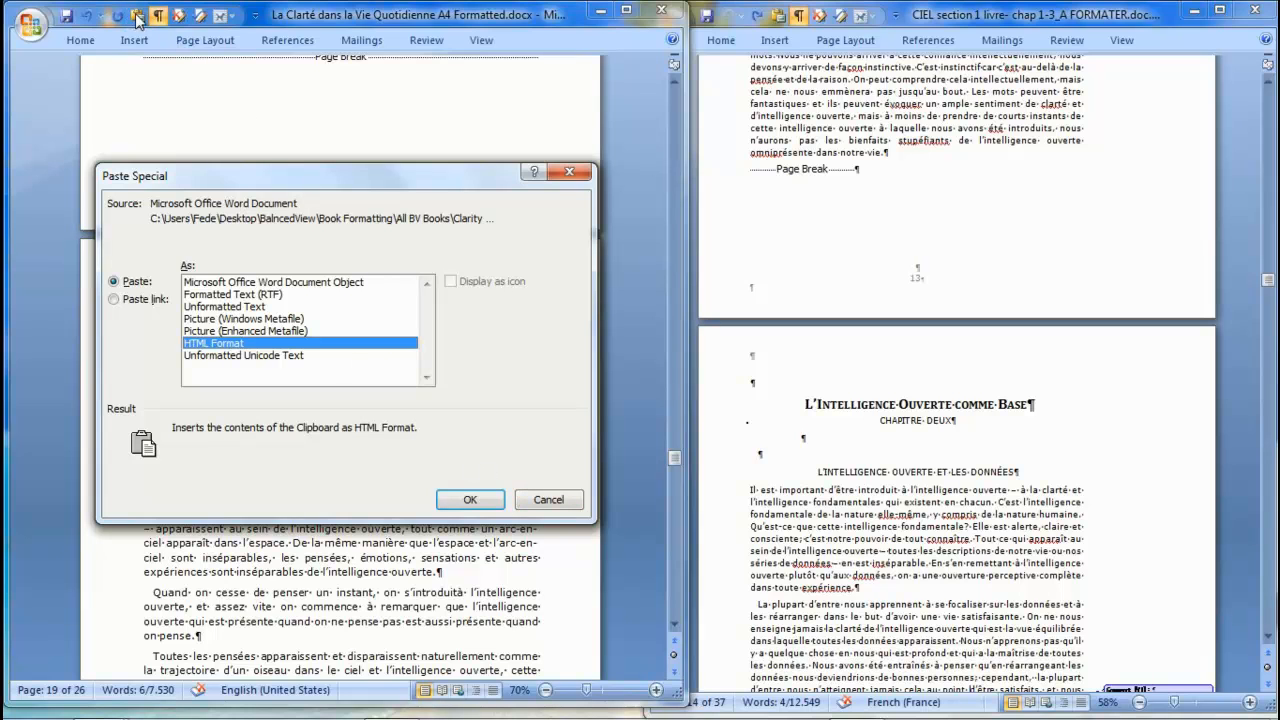
pyautogui.click(220, 306)
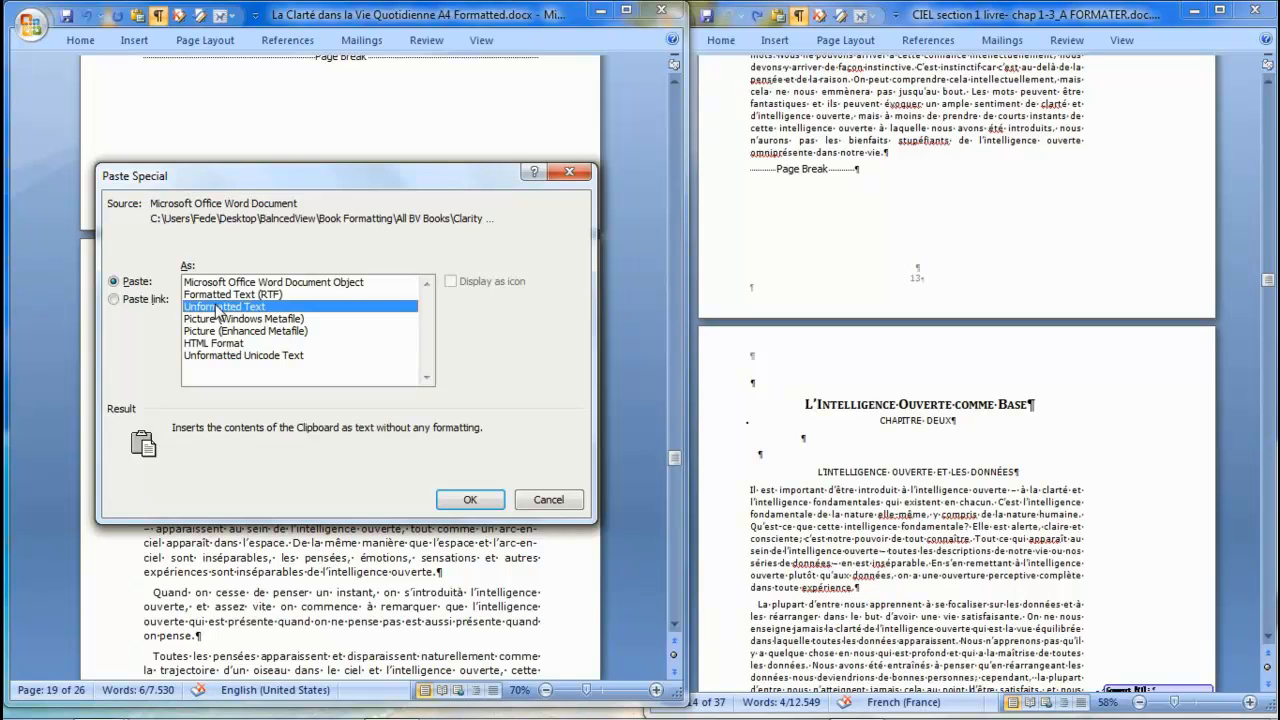
pyautogui.press('Return')
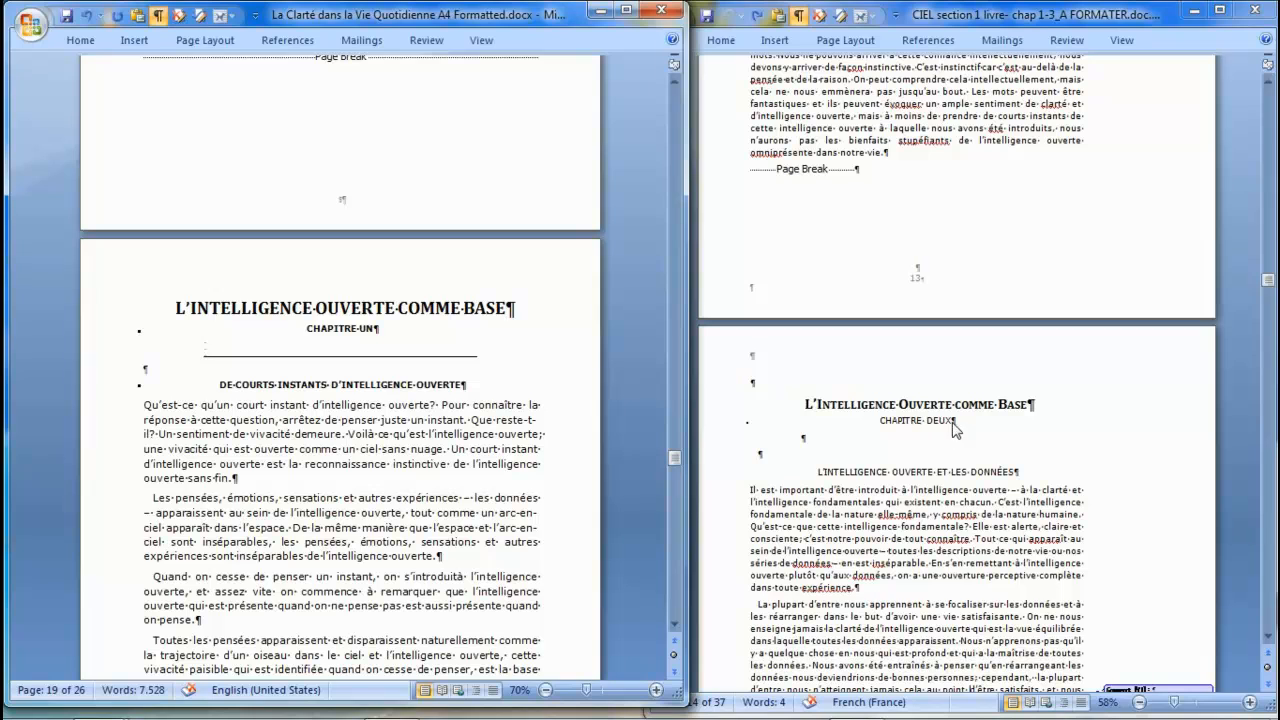
# Change the chapter number under the new title to "CHAPITRE DEUX".
pyautogui.moveTo(373, 329); pyautogui.dragTo(359, 329)
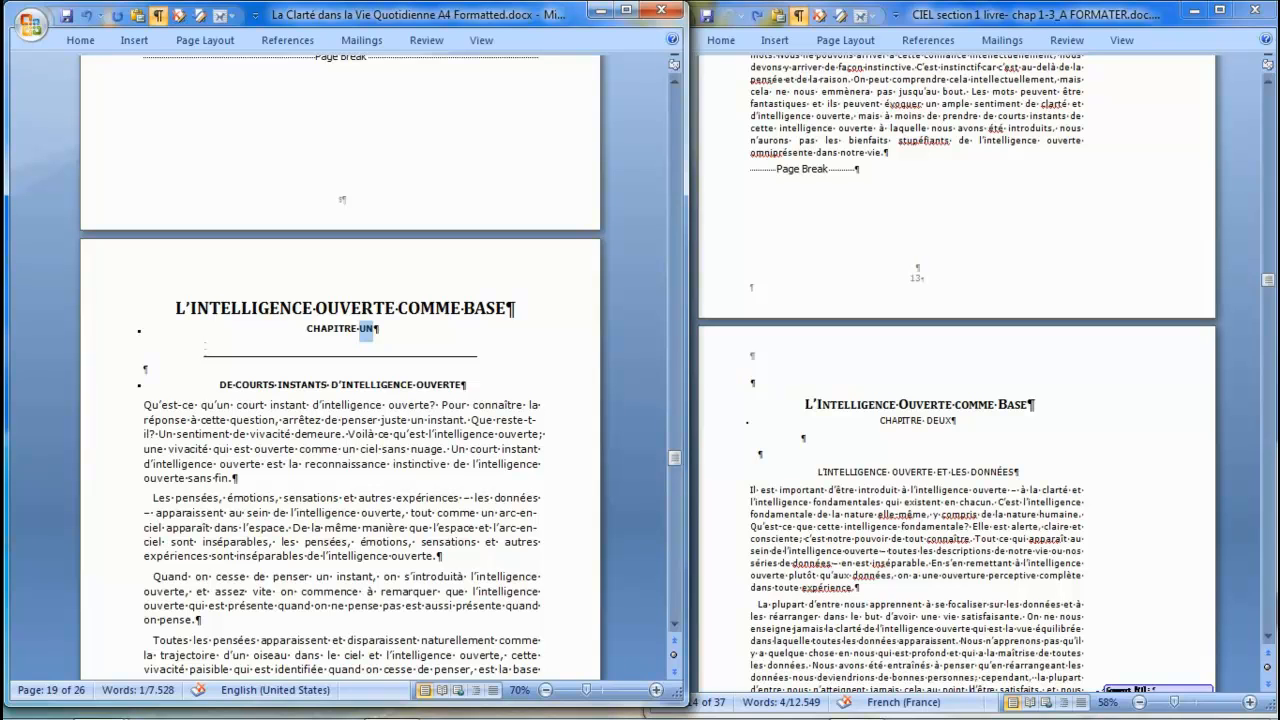
pyautogui.write('DEUX')
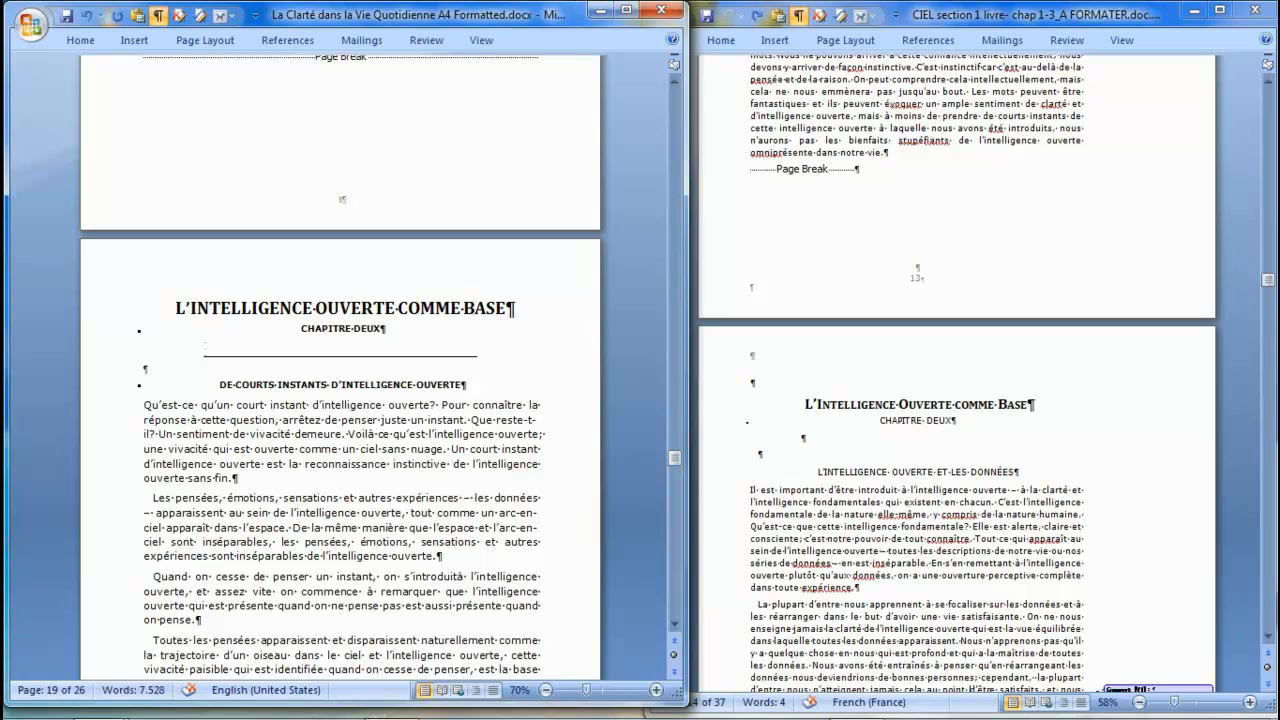
pyautogui.click(346, 434)
# Maximize the A4 Formatted document's window and open its Find and Replace dialog.
pyautogui.click(626, 11)
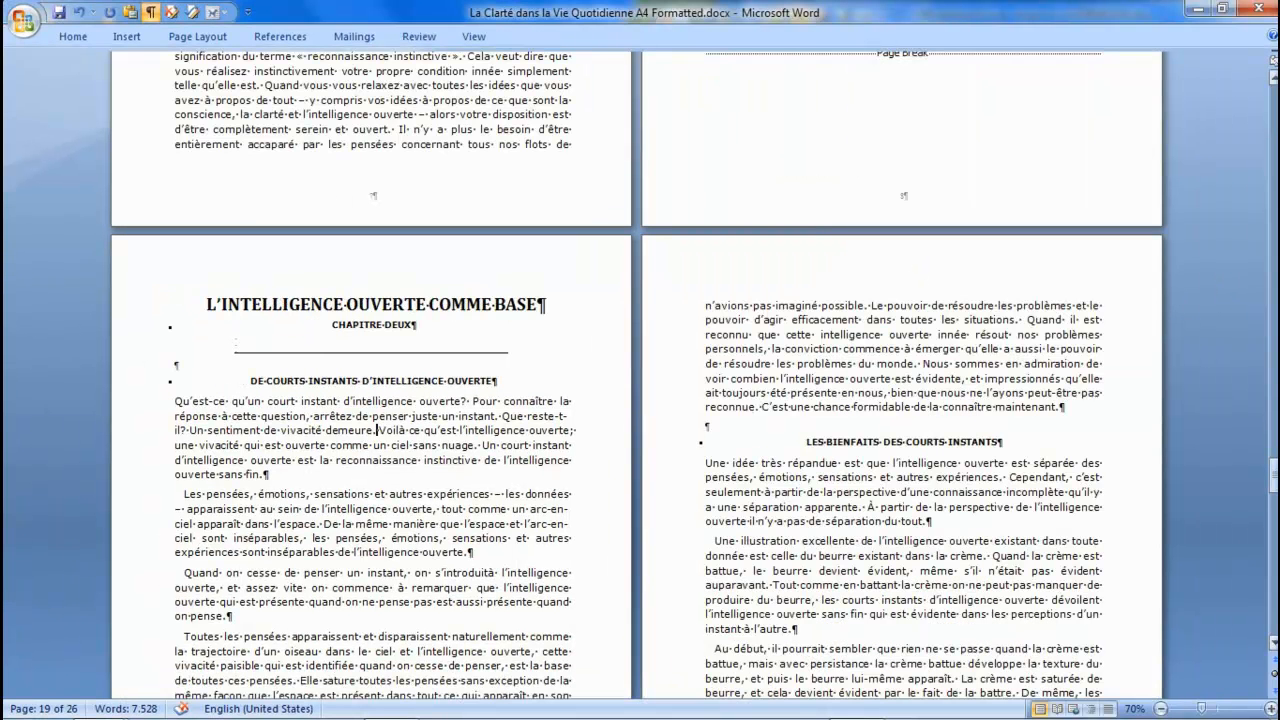
pyautogui.moveTo(1273, 468); pyautogui.dragTo(1273, 425)
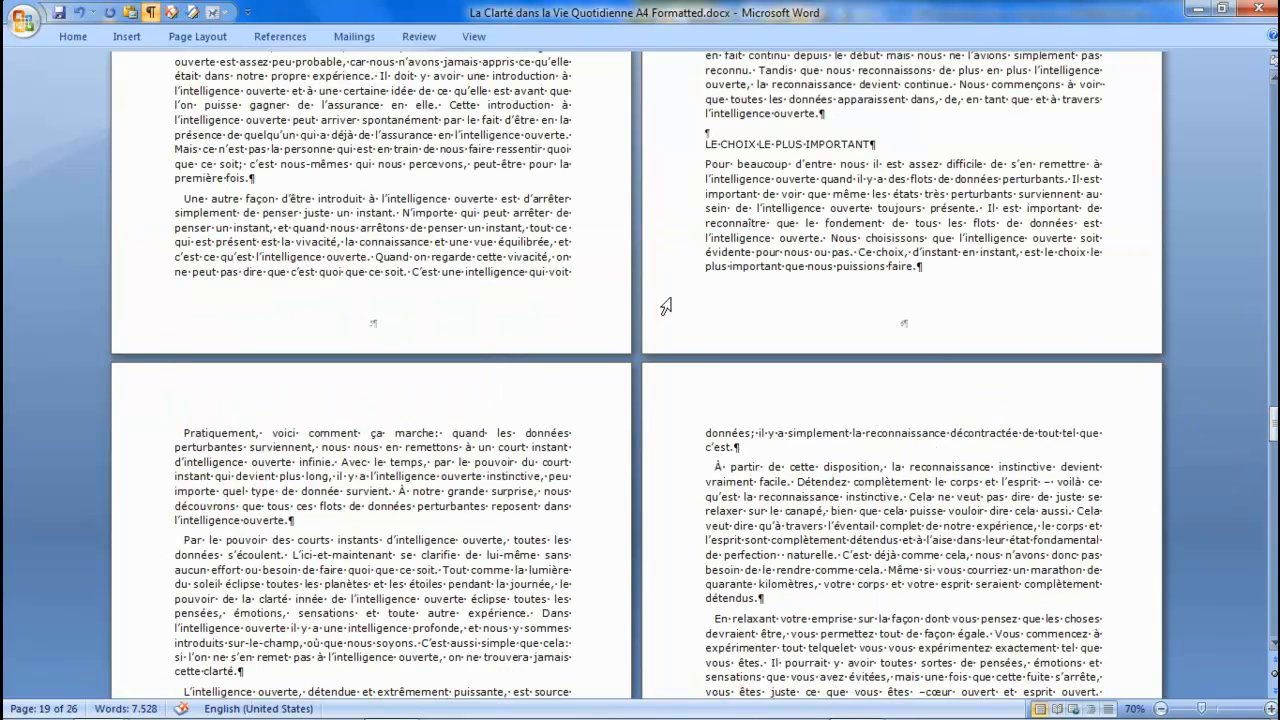
pyautogui.click(70, 40)
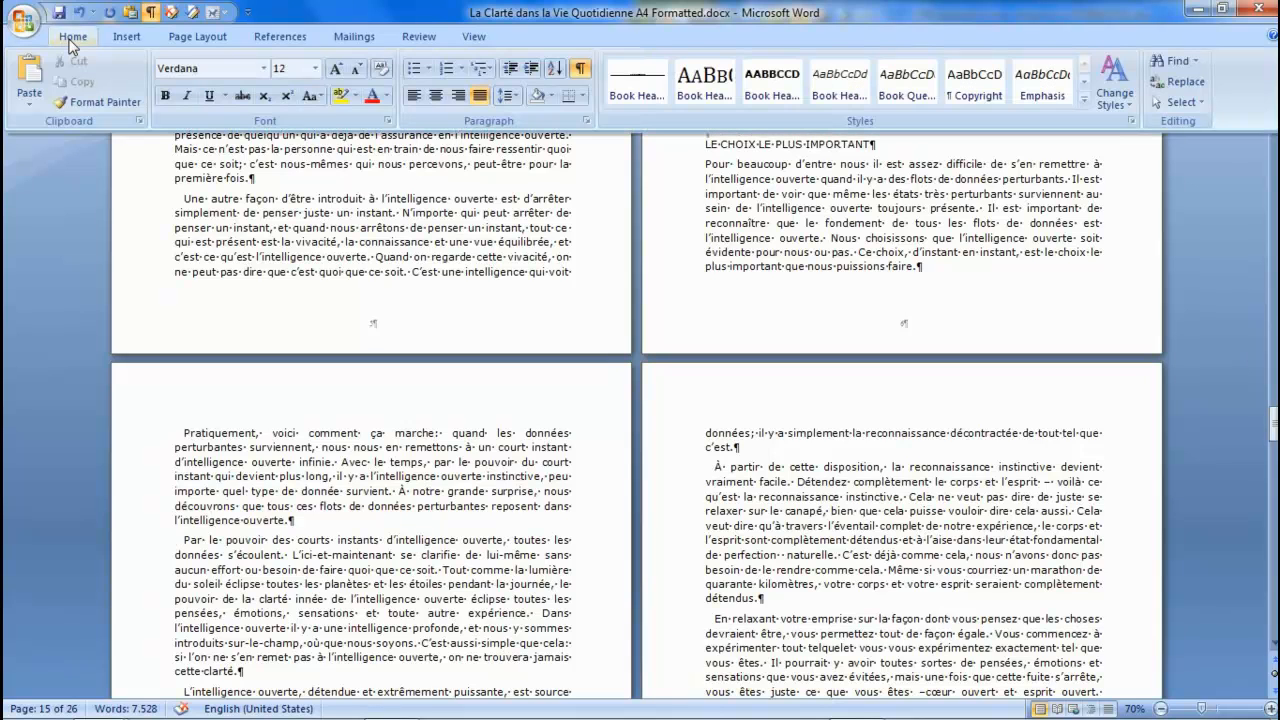
pyautogui.click(1175, 63)
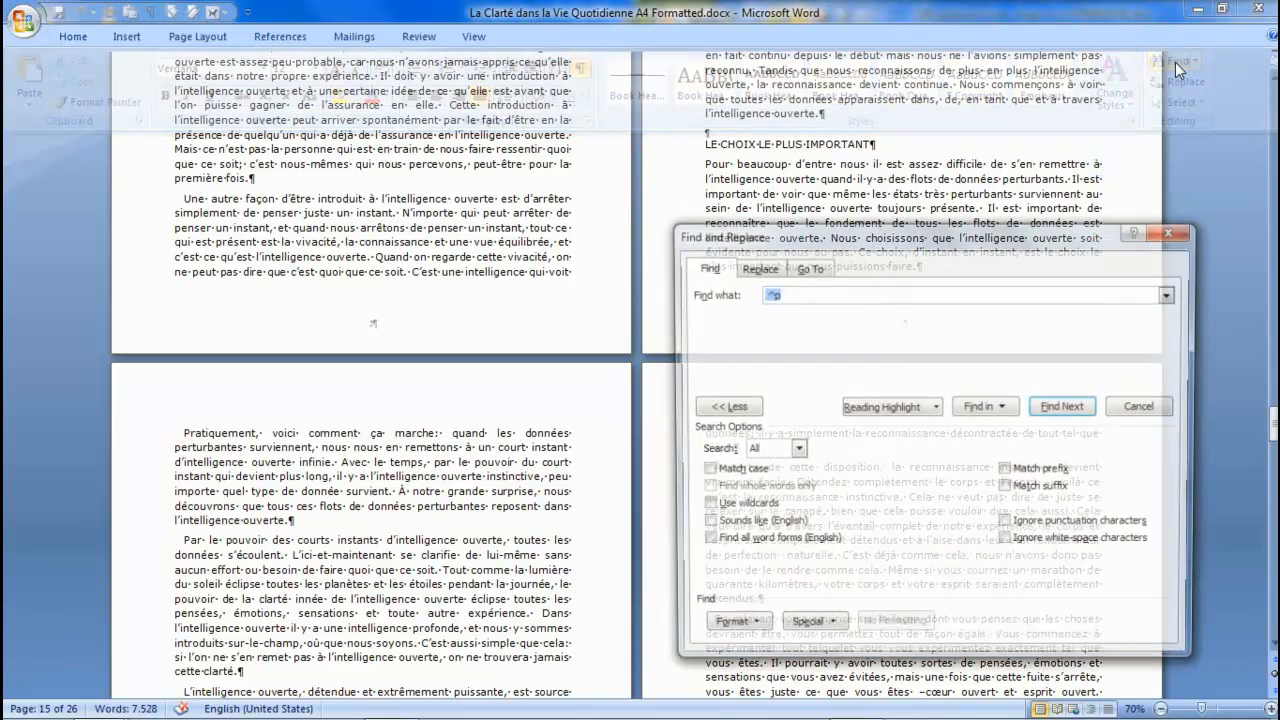
pyautogui.moveTo(927, 230); pyautogui.dragTo(909, 196)
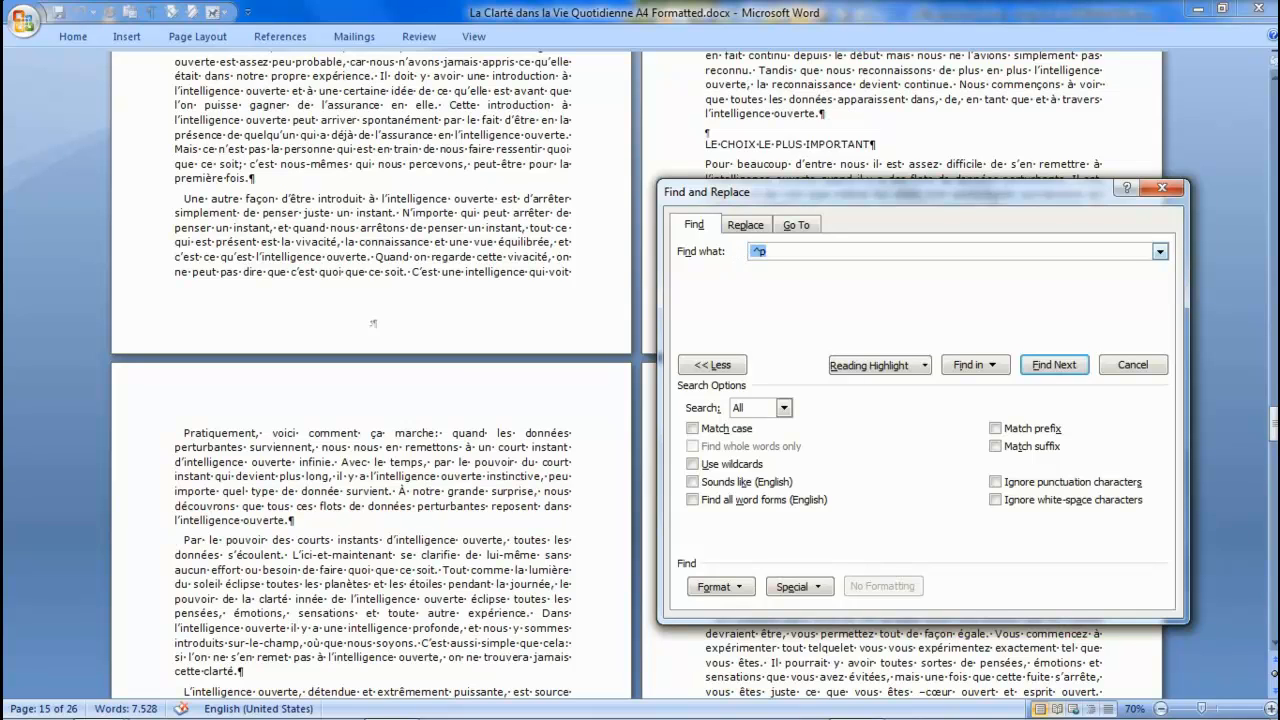
# Set up a replacement that searches for two consecutive spaces and substitutes a single space.
pyautogui.click(768, 251)
pyautogui.press('BackSpace')
pyautogui.press('BackSpace')
pyautogui.moveTo(770, 252); pyautogui.dragTo(737, 254)
pyautogui.click(746, 226)
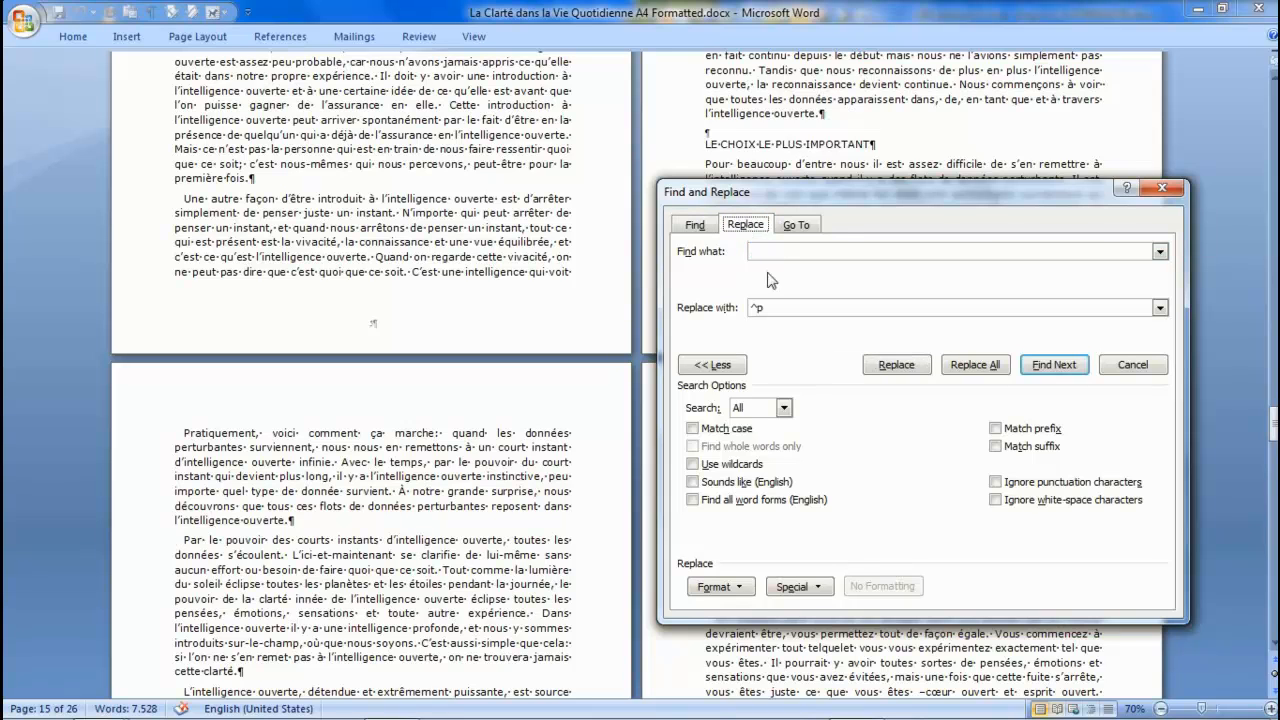
pyautogui.press('Tab')
pyautogui.press('Delete')
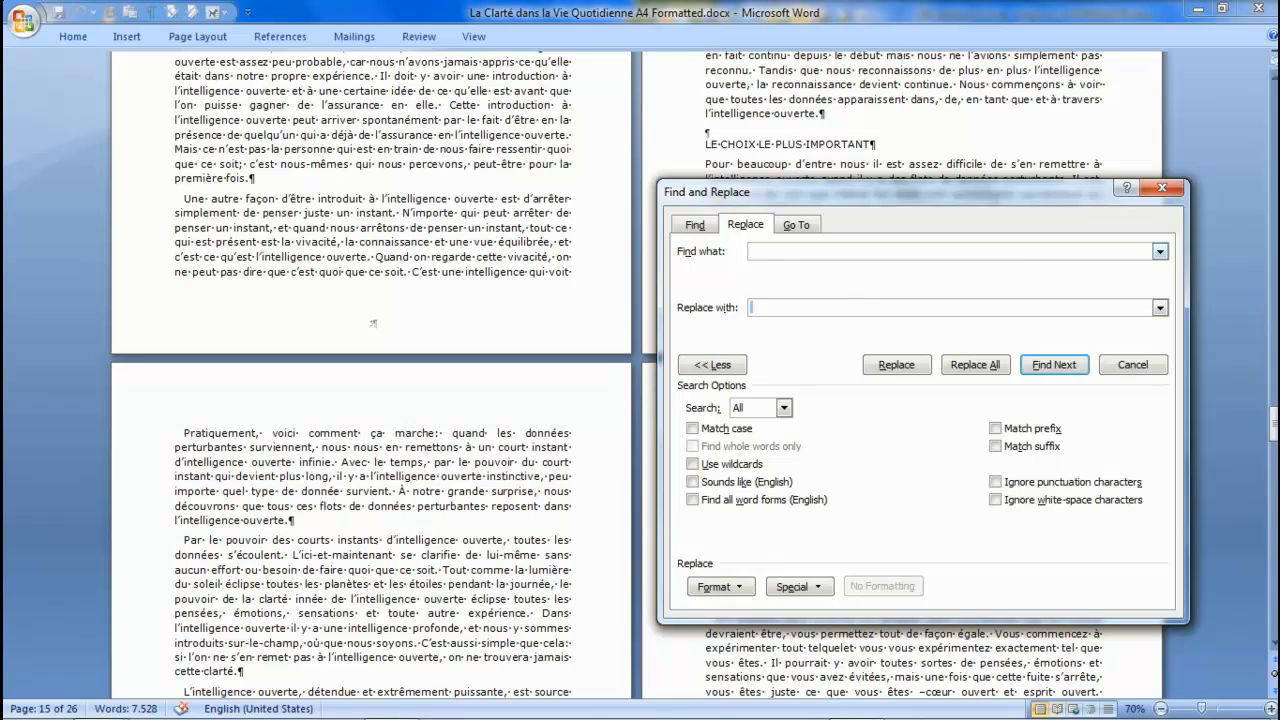
# Find and replace one double space at 100% zoom, and replace all other double spaces in the document with single ones.
pyautogui.click(1052, 368)
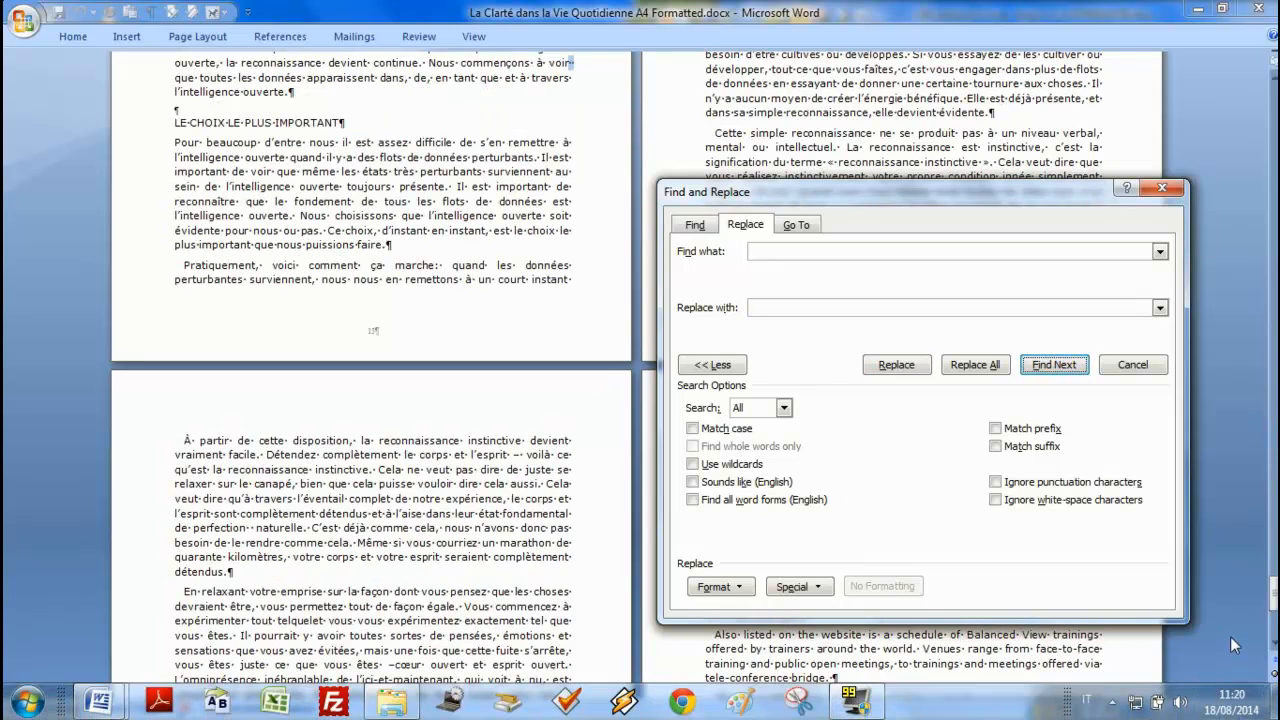
pyautogui.click(1268, 708)
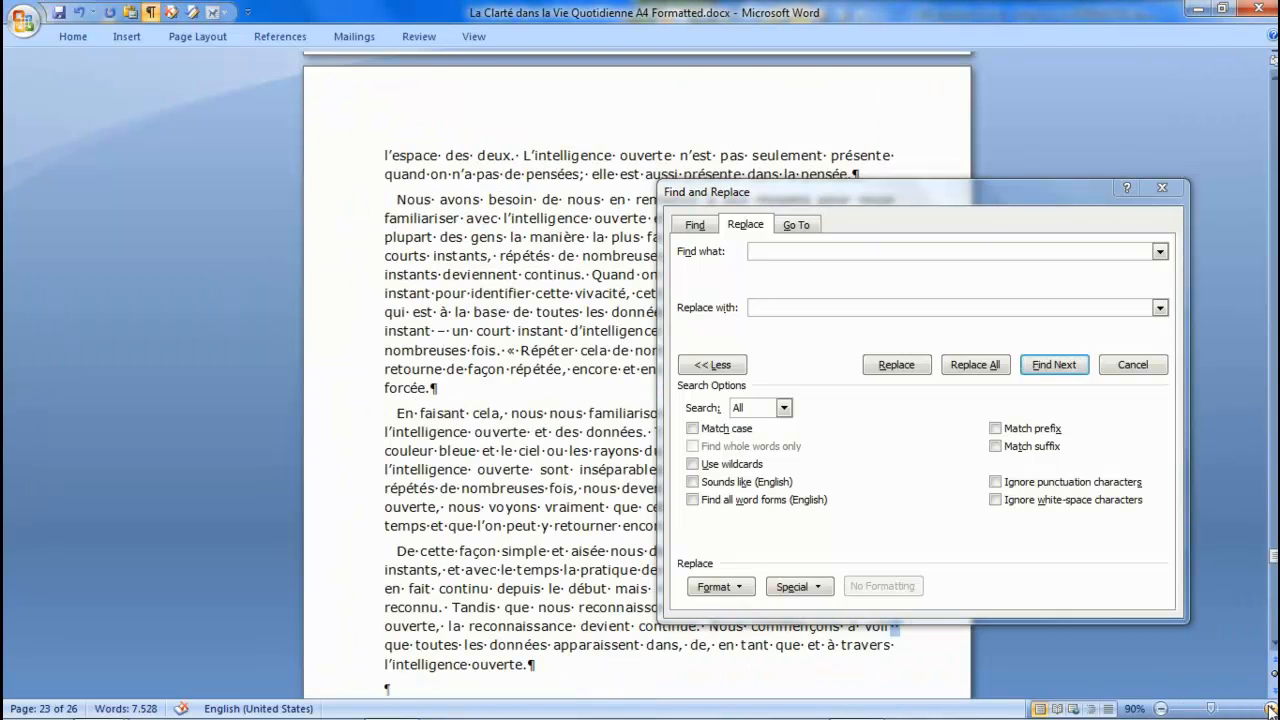
pyautogui.click(1270, 708)
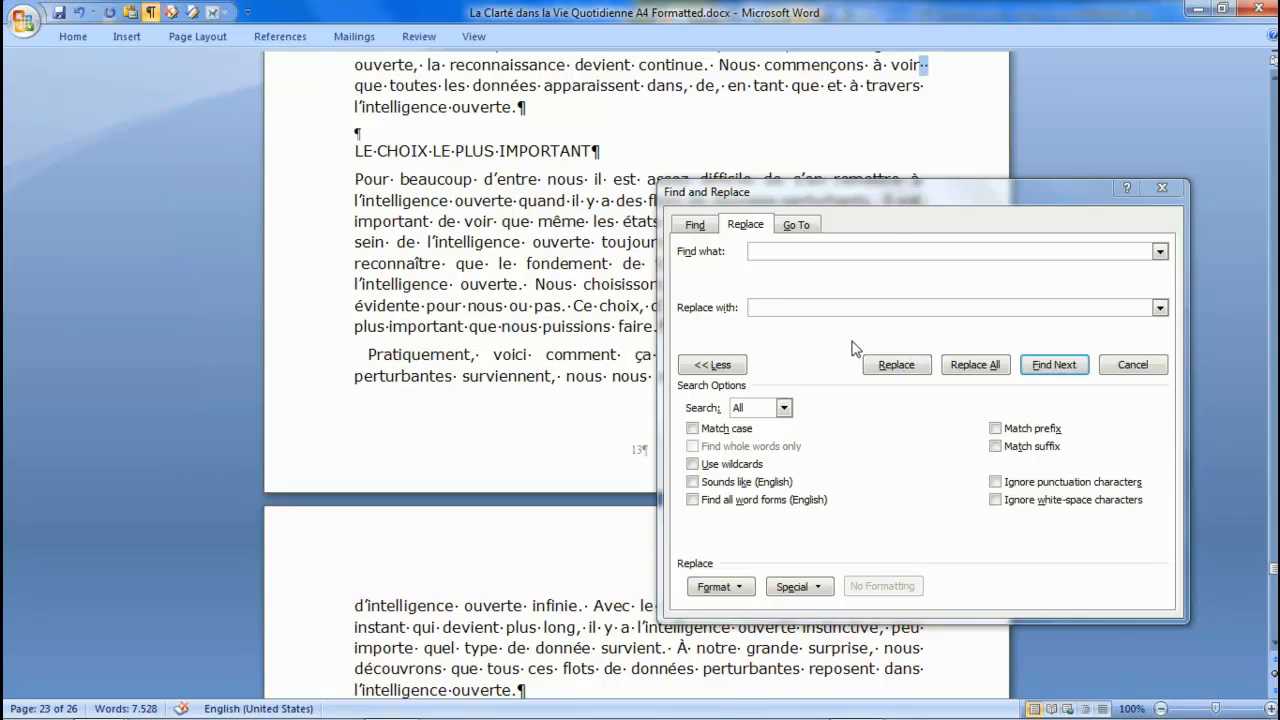
pyautogui.click(915, 366)
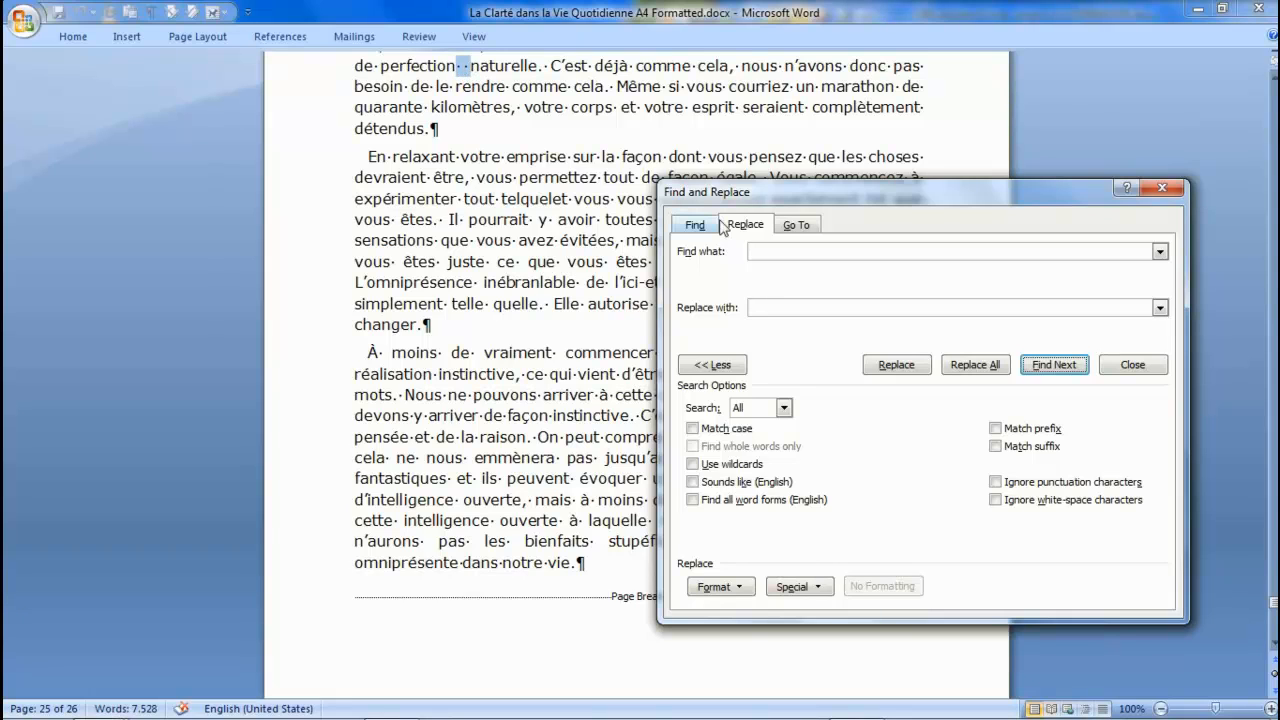
pyautogui.click(978, 366)
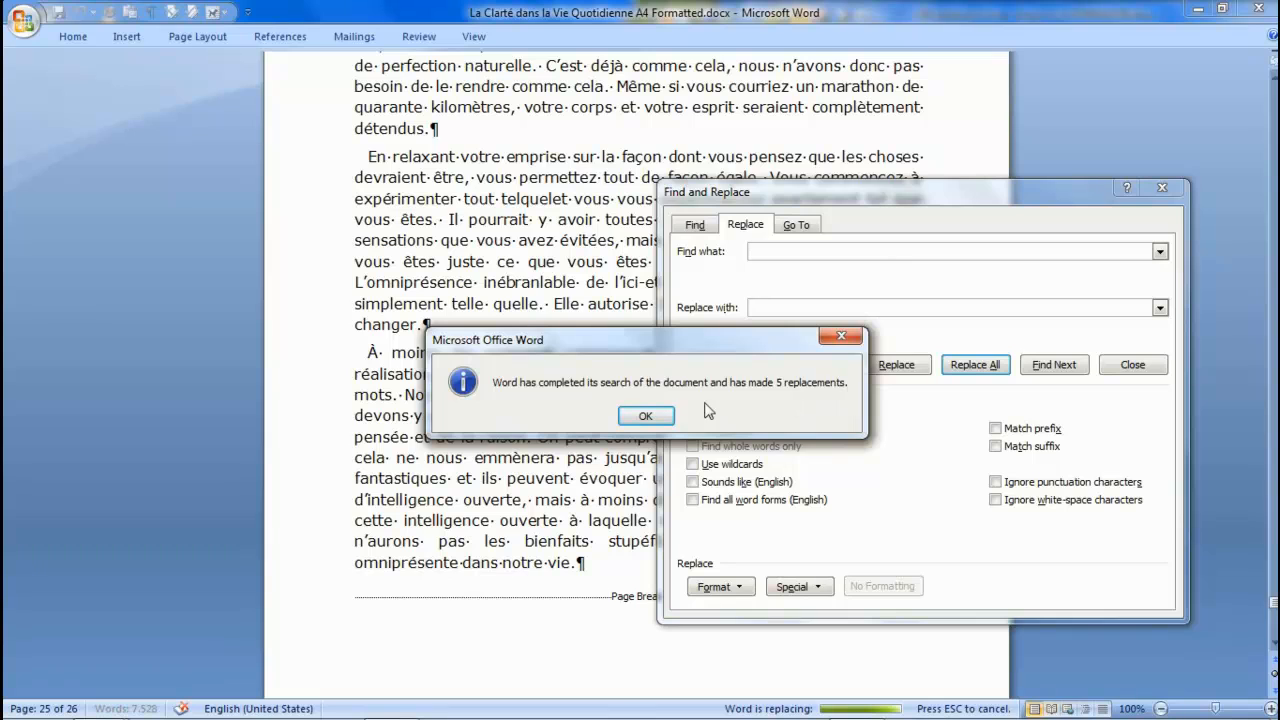
pyautogui.click(645, 415)
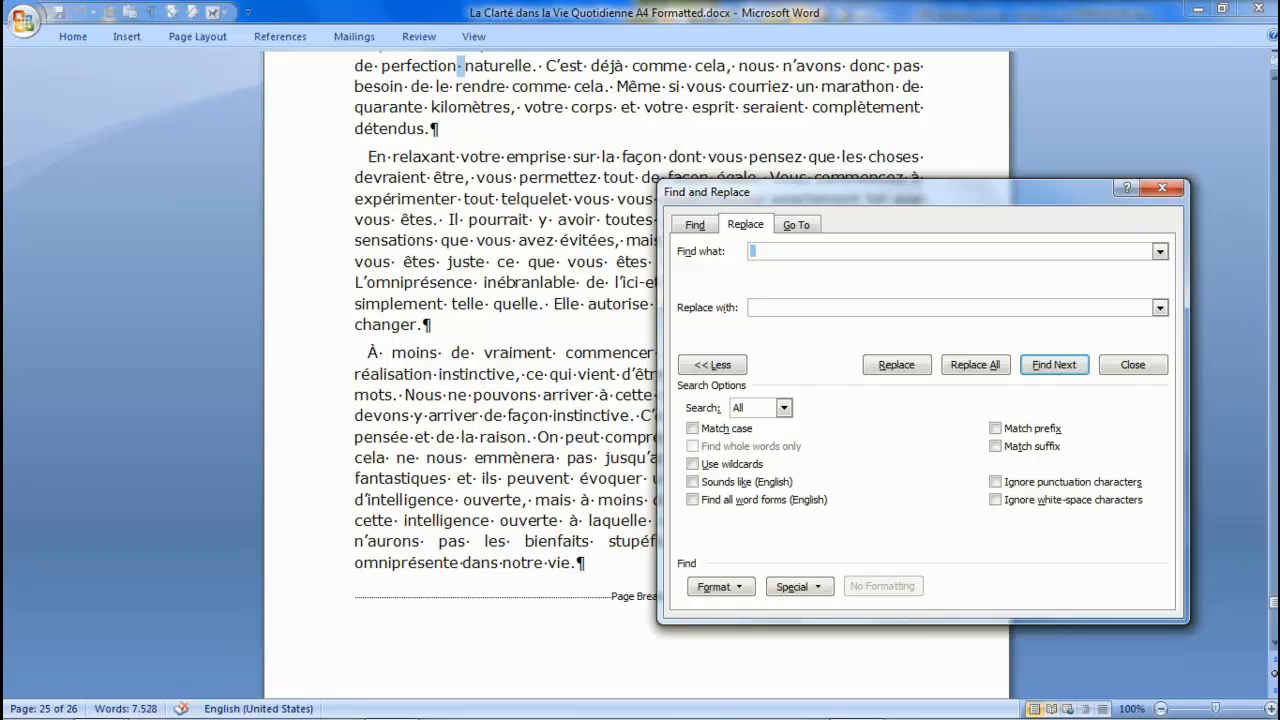
# Insert several extra spaces at the start of the paragraph beginning "En relaxant votre emprise".
pyautogui.click(460, 66)
pyautogui.hotkey('ctrl', 'Down')
pyautogui.click(322, 165)
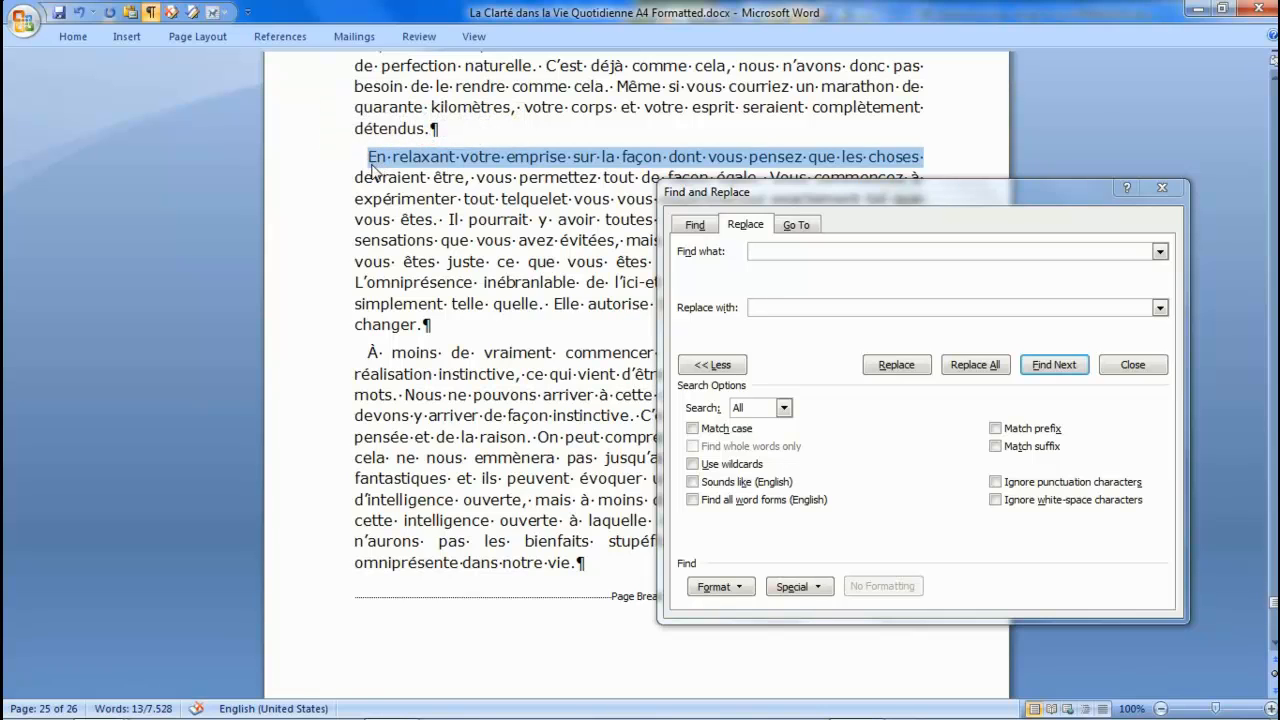
pyautogui.press('Left')
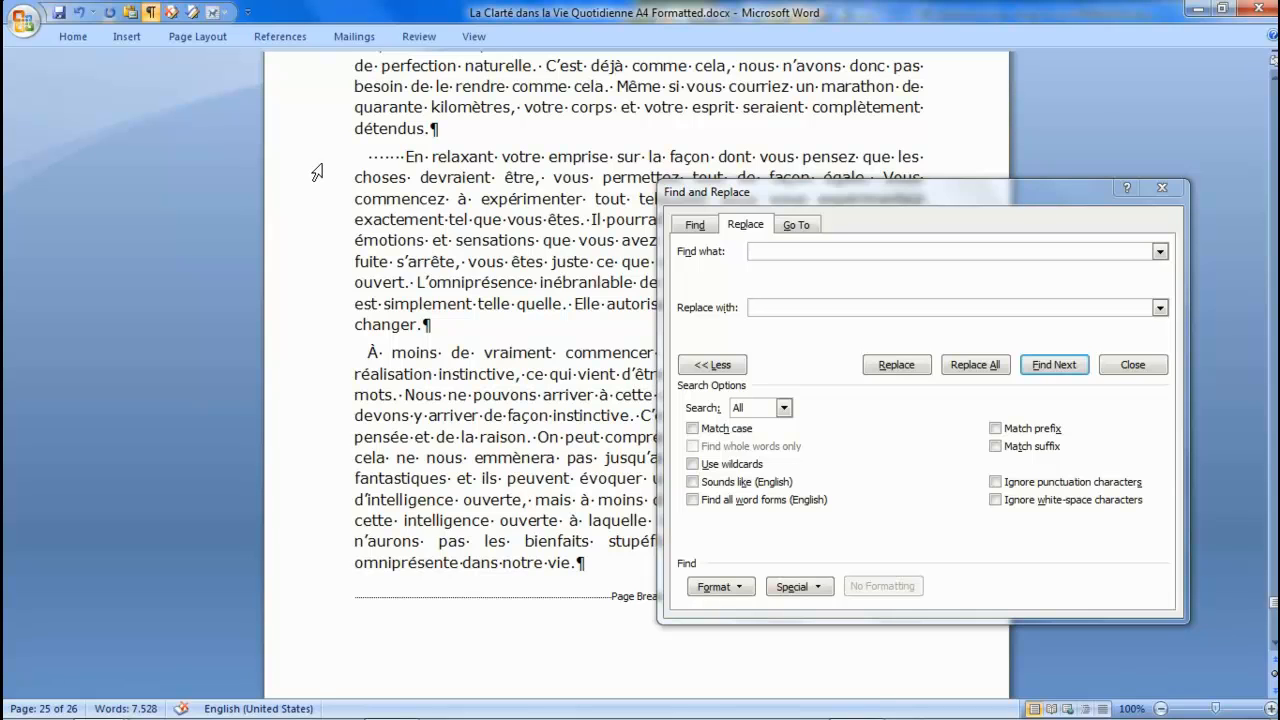
# Highlight the paragraph mark after "détendus." together with the first space that starts the following paragraph.
pyautogui.moveTo(318, 165); pyautogui.dragTo(296, 342)
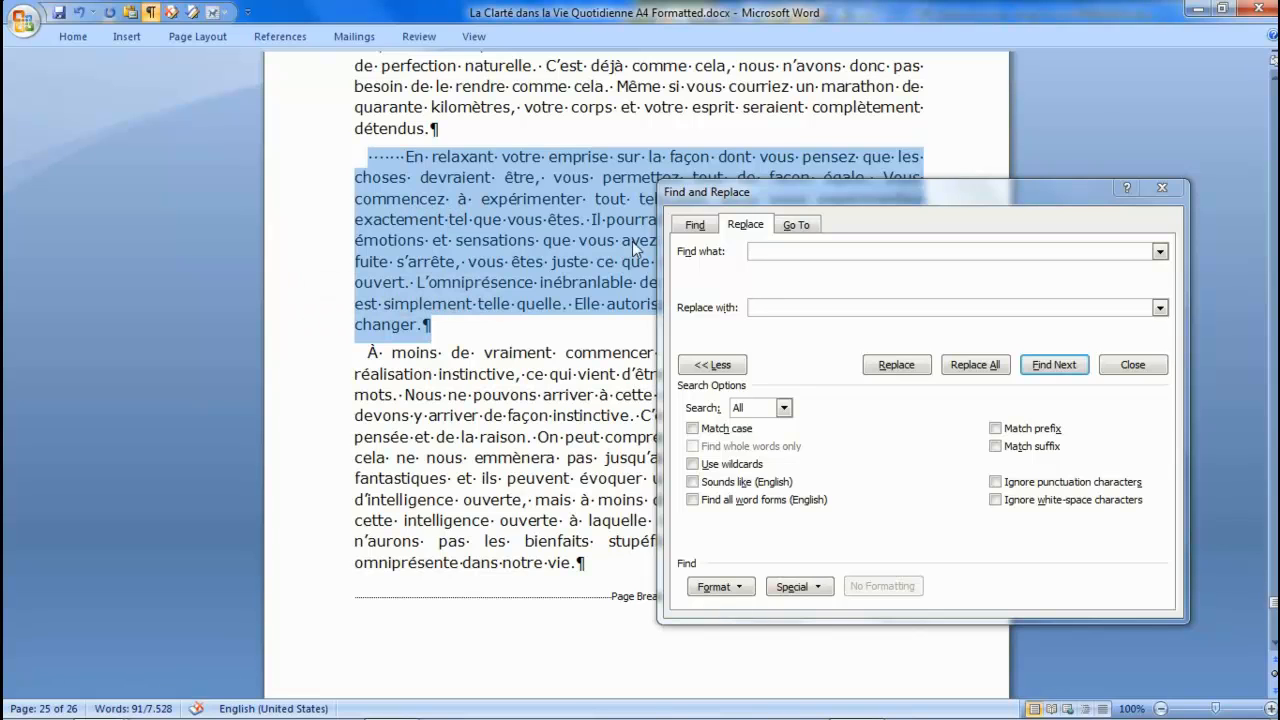
pyautogui.click(400, 176)
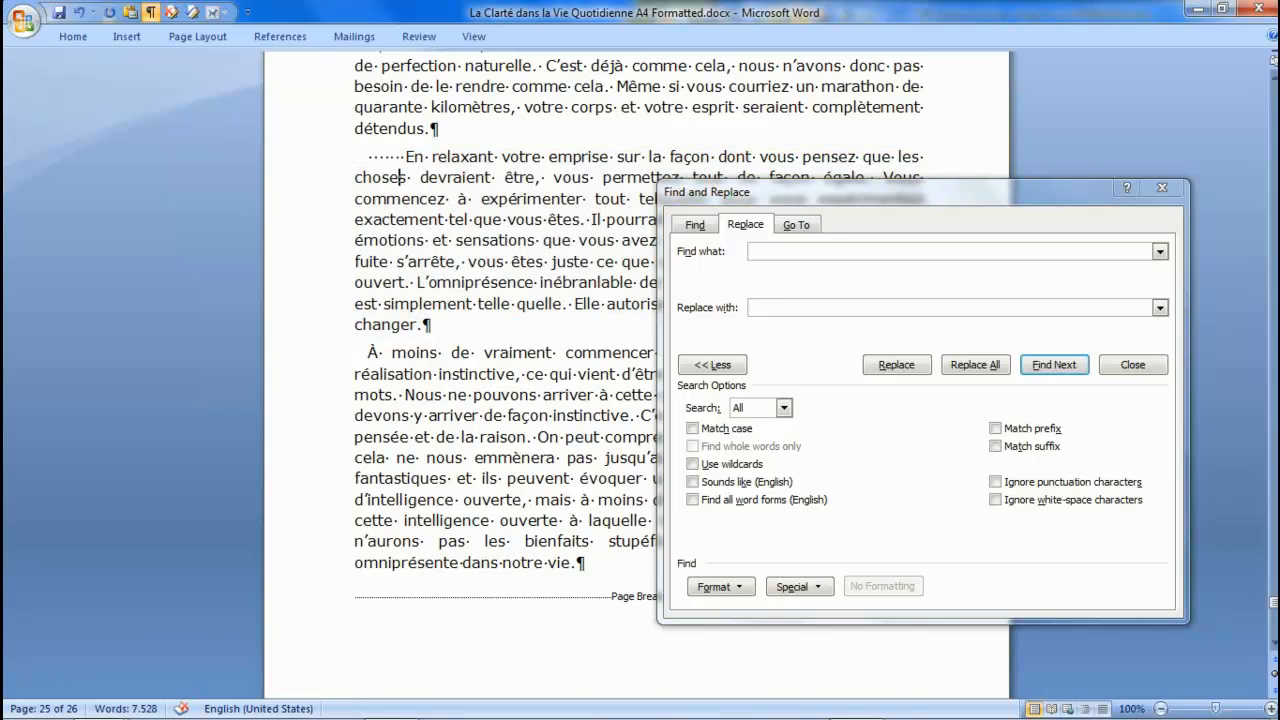
pyautogui.moveTo(368, 156); pyautogui.dragTo(405, 156)
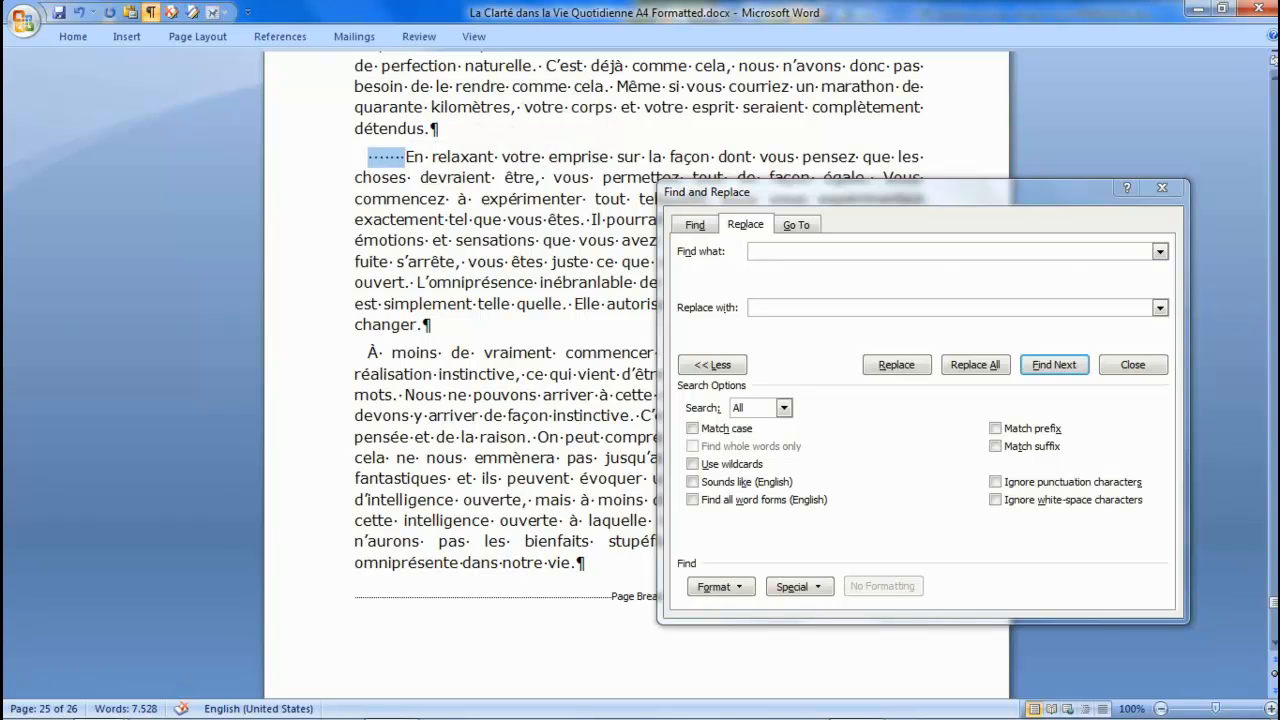
pyautogui.click(431, 129)
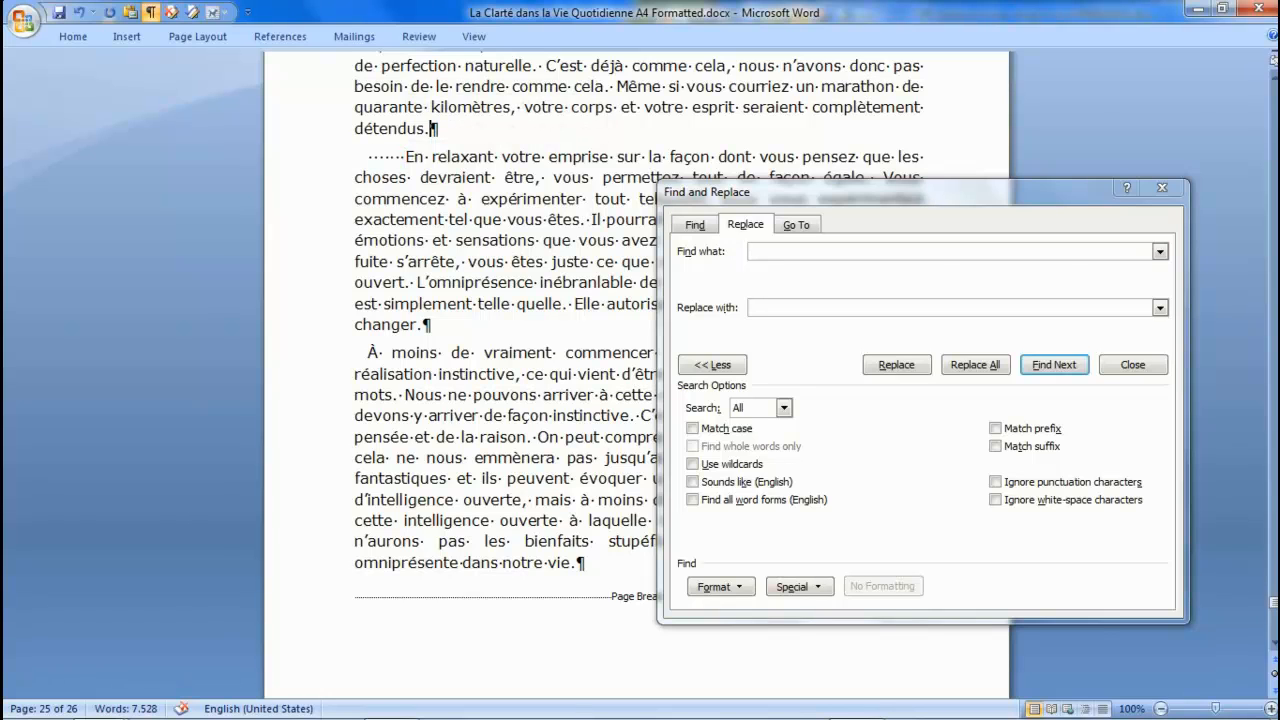
pyautogui.hotkey('shift', 'Right')
pyautogui.moveTo(430, 129); pyautogui.dragTo(373, 157)
# Set the search to a paragraph mark (^p) followed by a space, and the replacement to a paragraph mark (^p) alone.
pyautogui.click(752, 251)
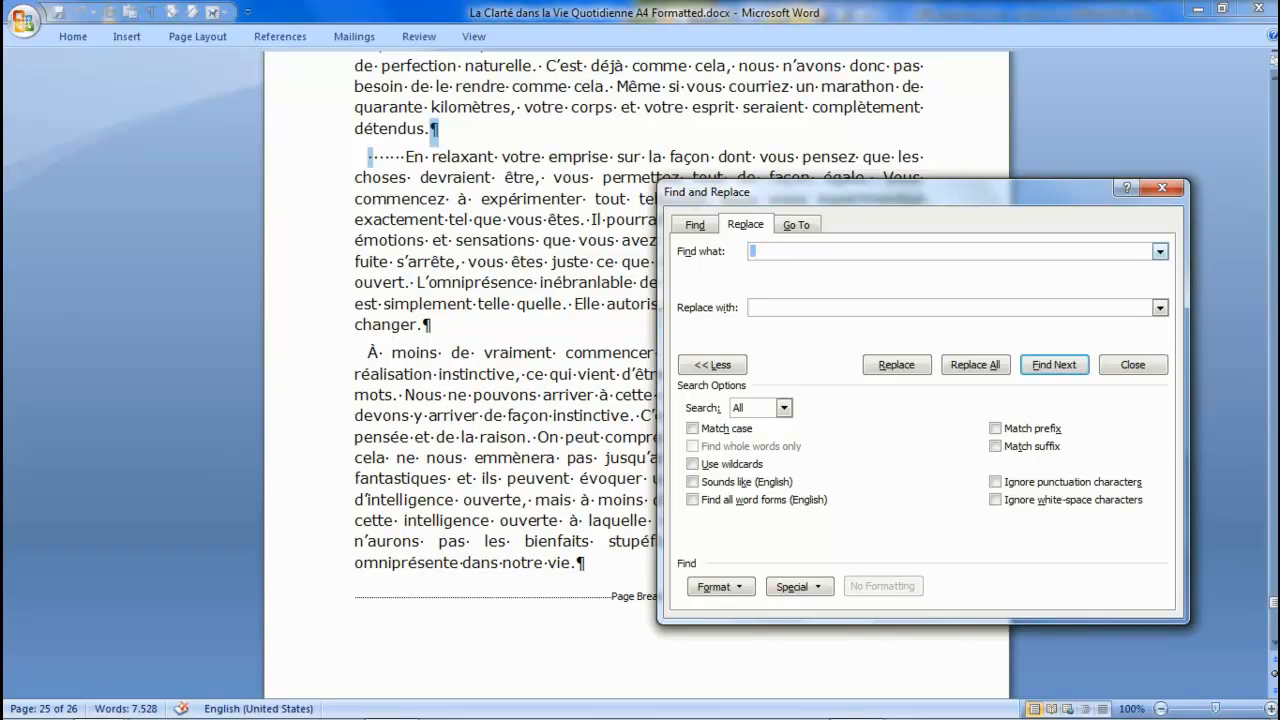
pyautogui.press('BackSpace')
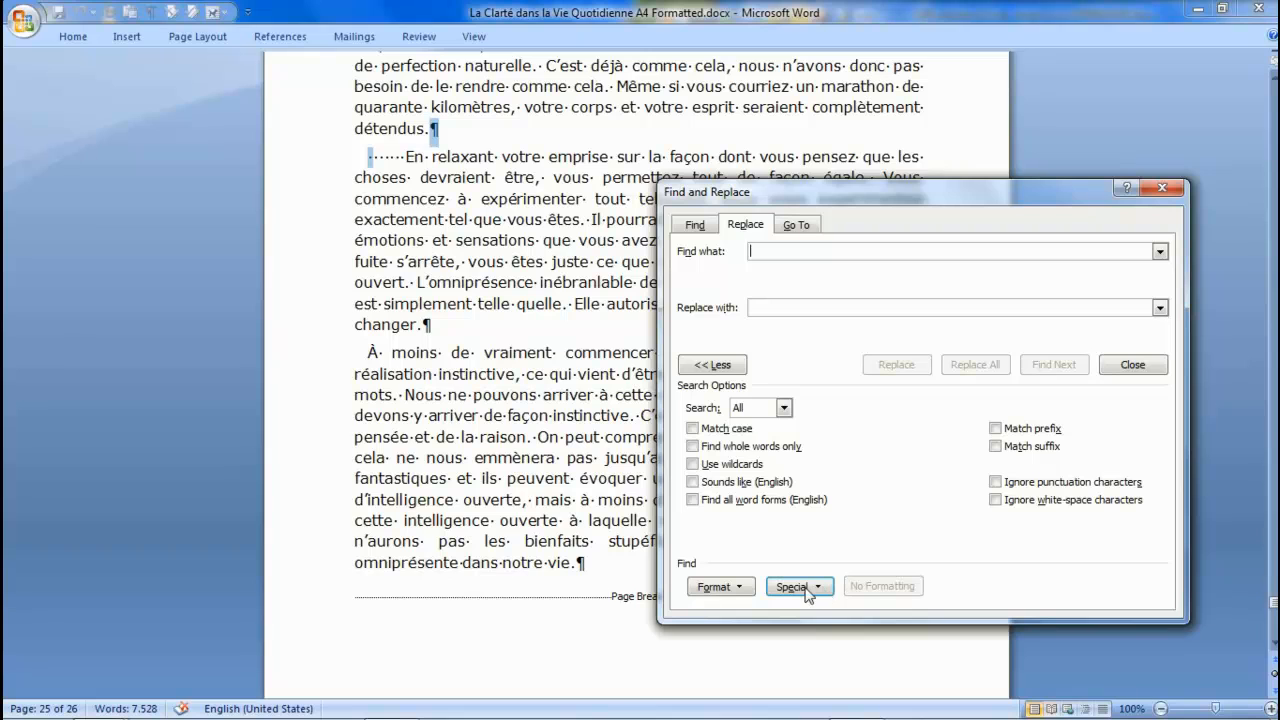
pyautogui.click(712, 366)
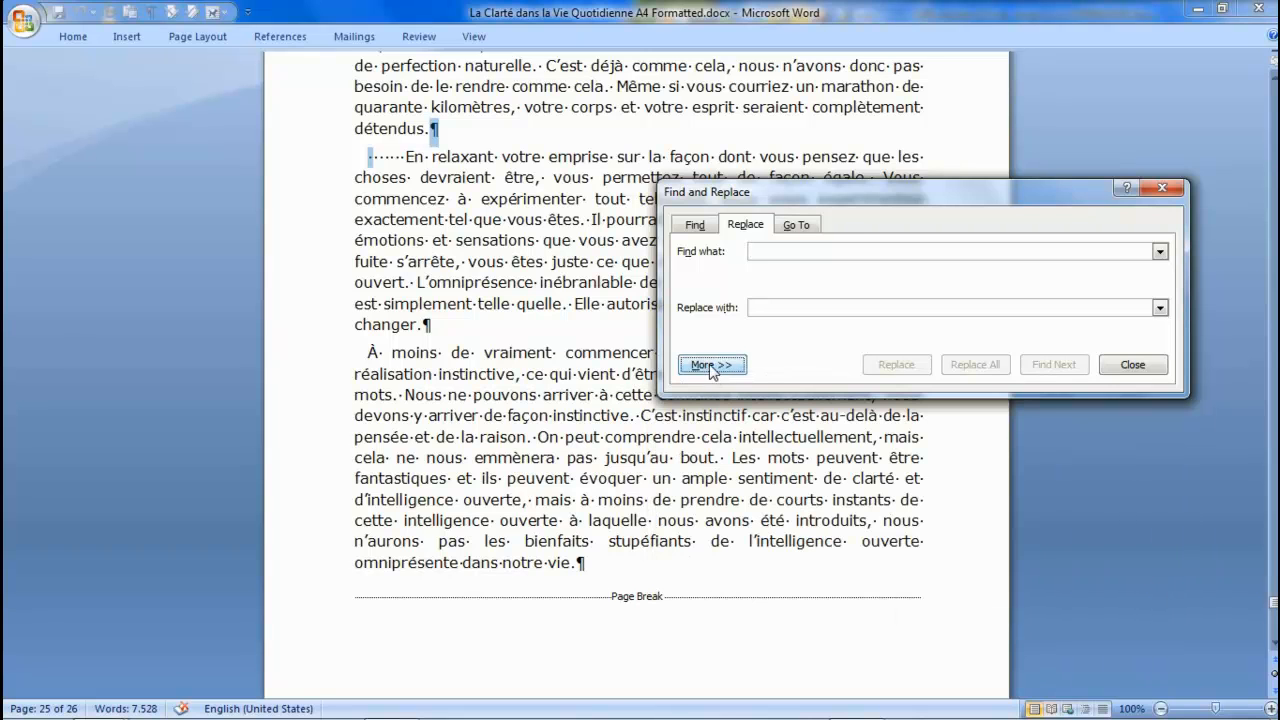
pyautogui.click(719, 370)
pyautogui.click(719, 370)
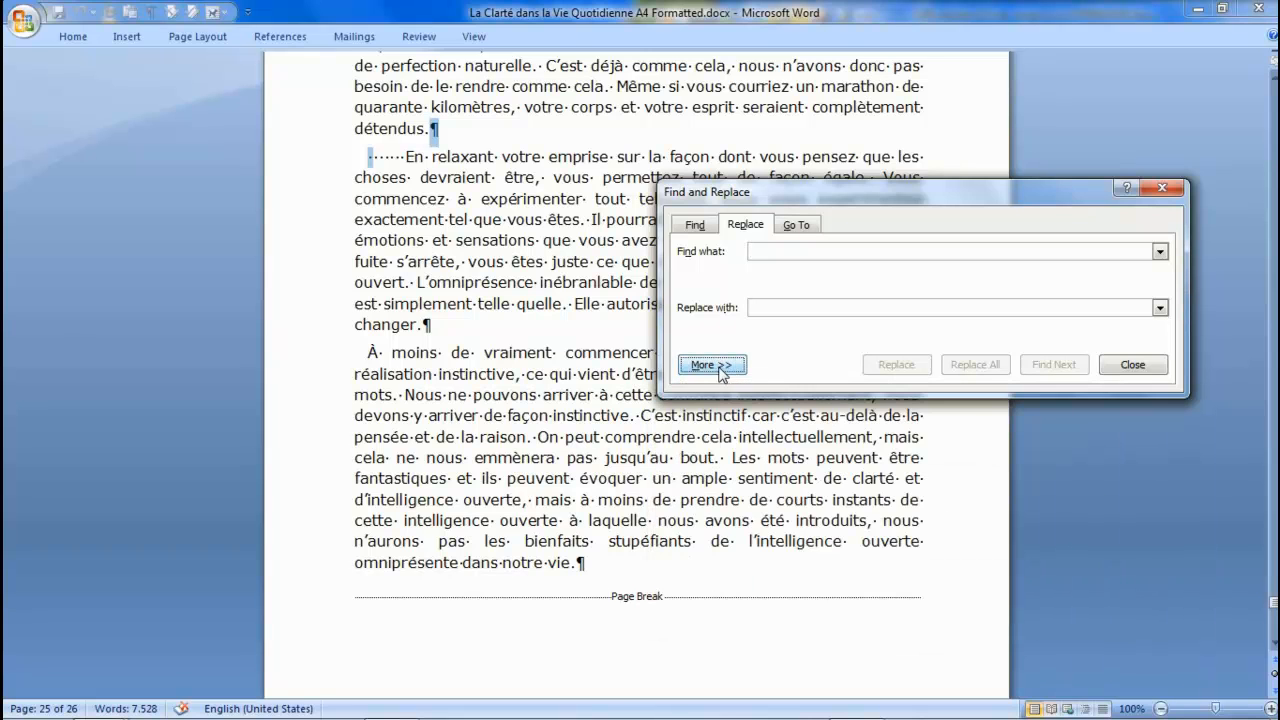
pyautogui.click(720, 371)
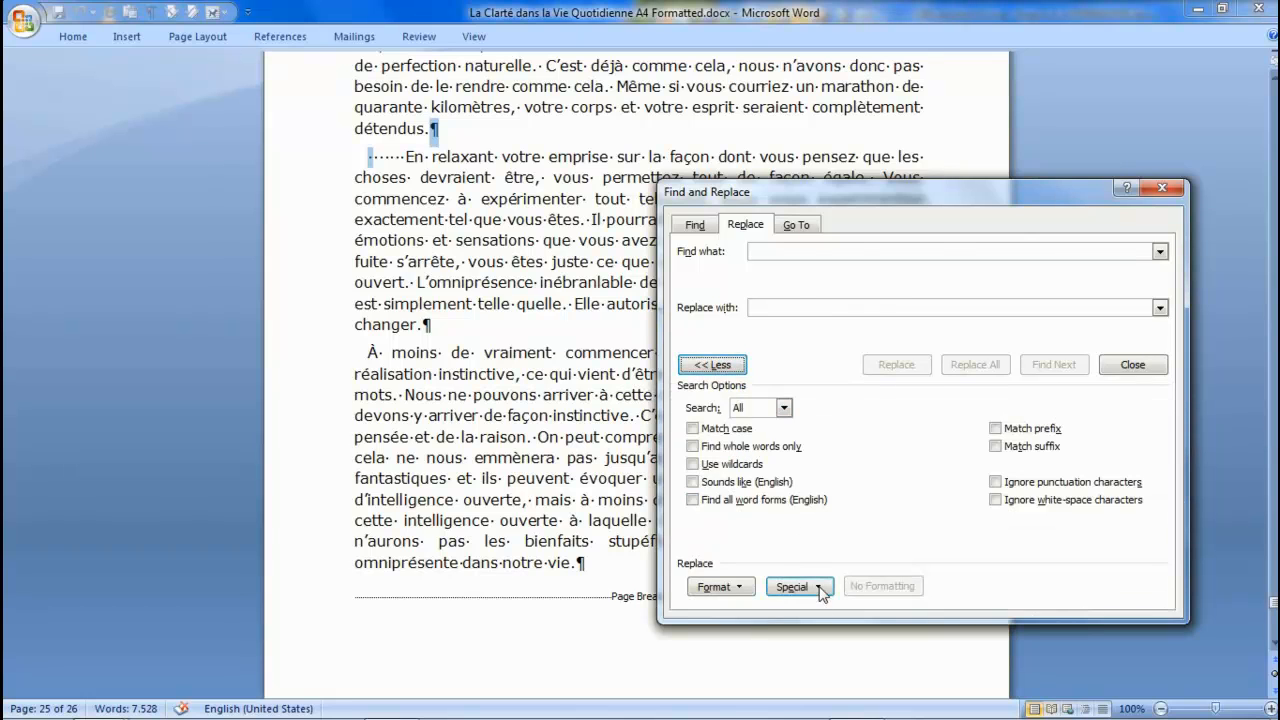
pyautogui.click(818, 587)
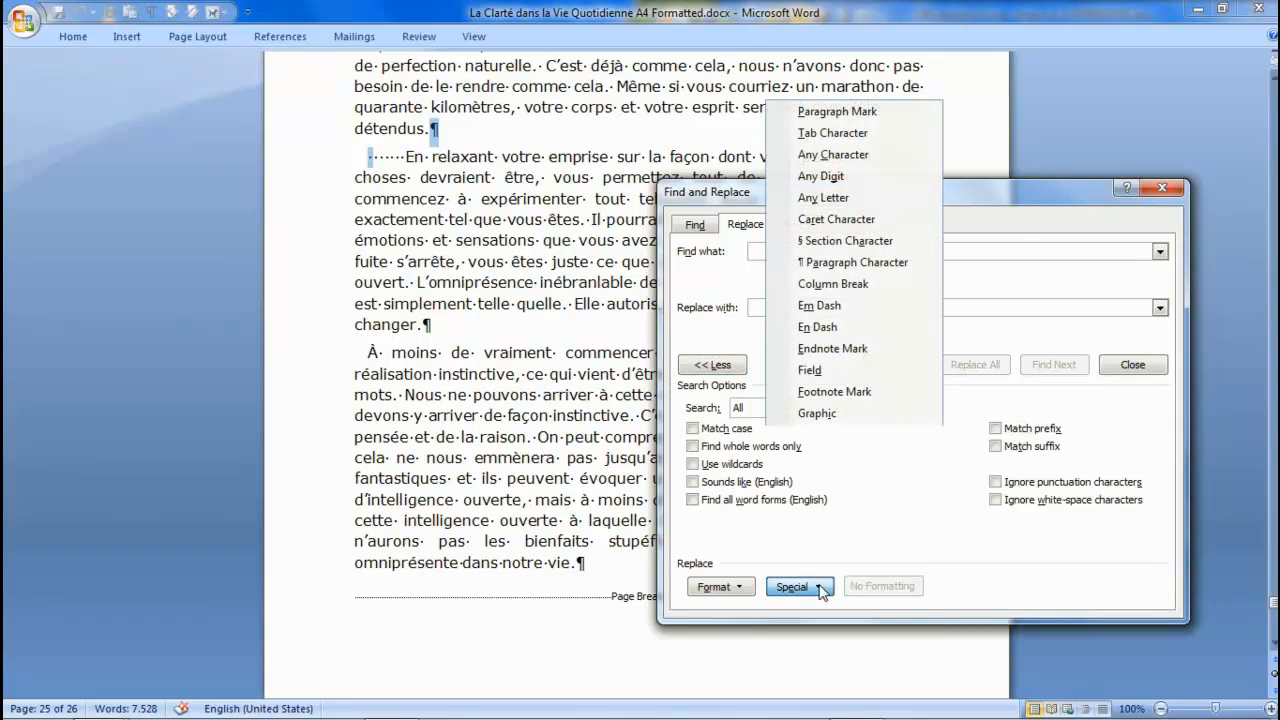
pyautogui.click(835, 113)
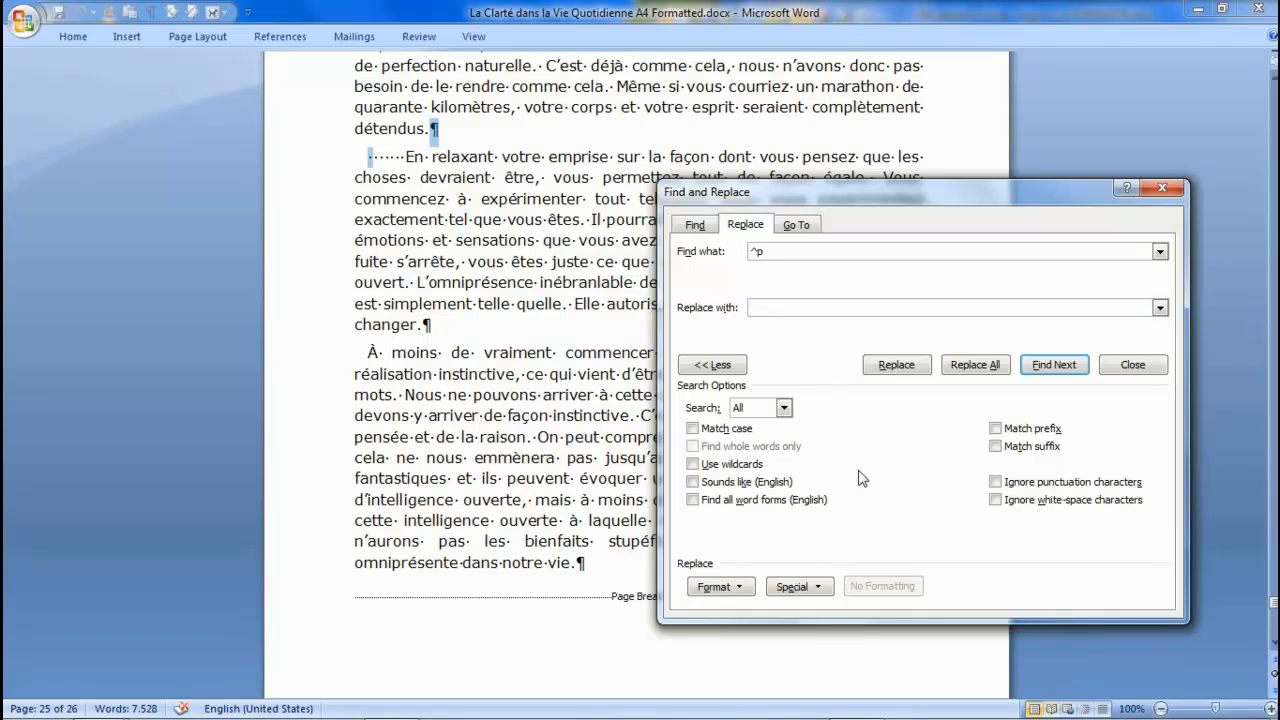
pyautogui.click(821, 590)
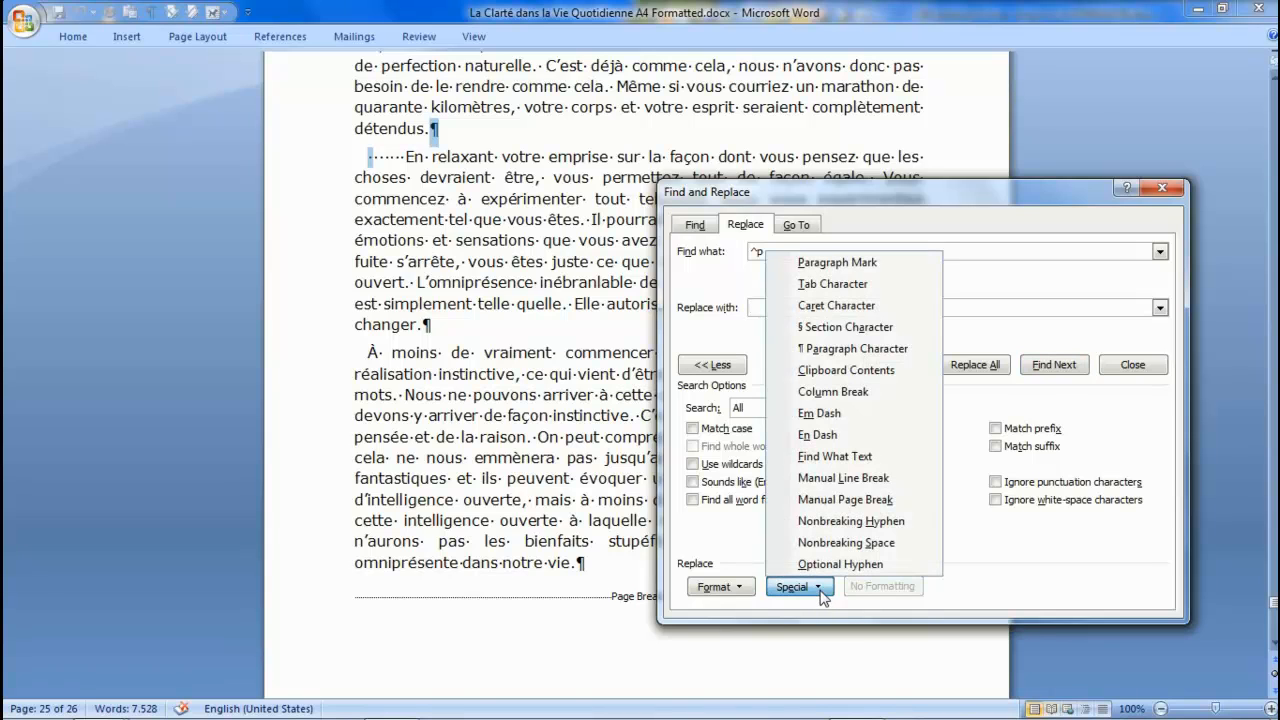
pyautogui.click(852, 256)
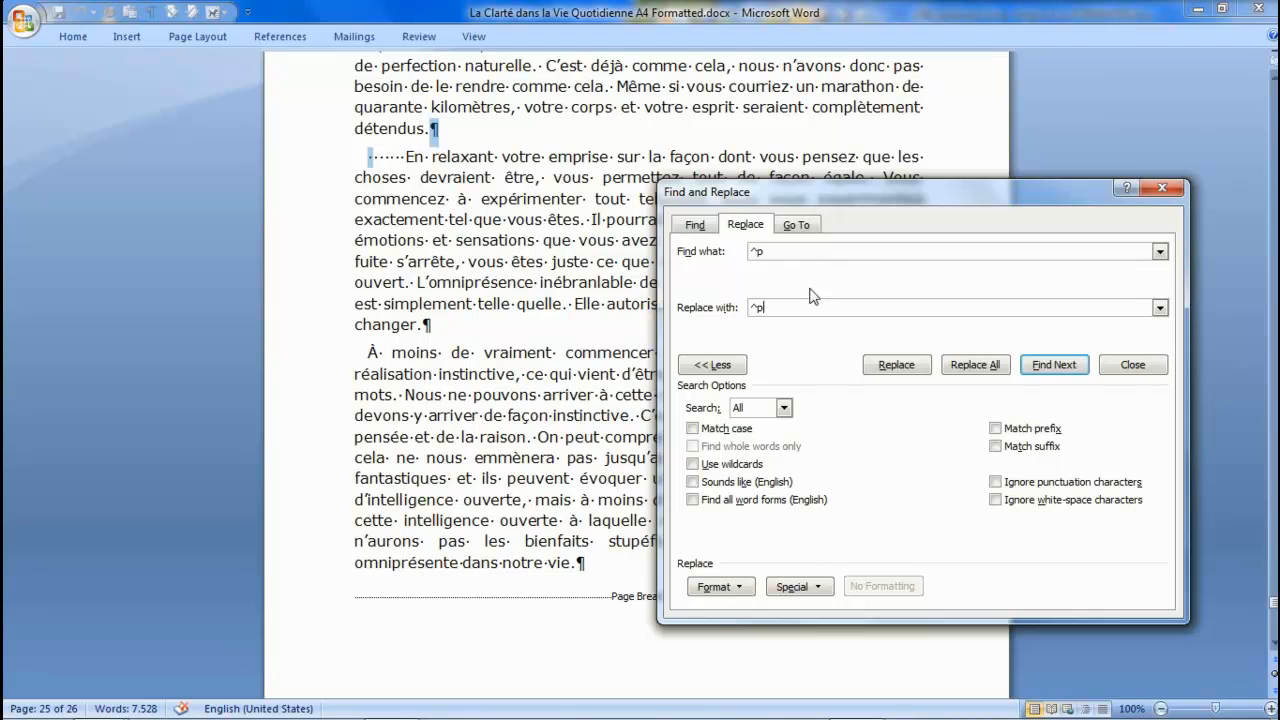
# Find the paragraph mark followed by a space before "En relaxant votre emprise" and replace that one occurrence.
pyautogui.click(1054, 366)
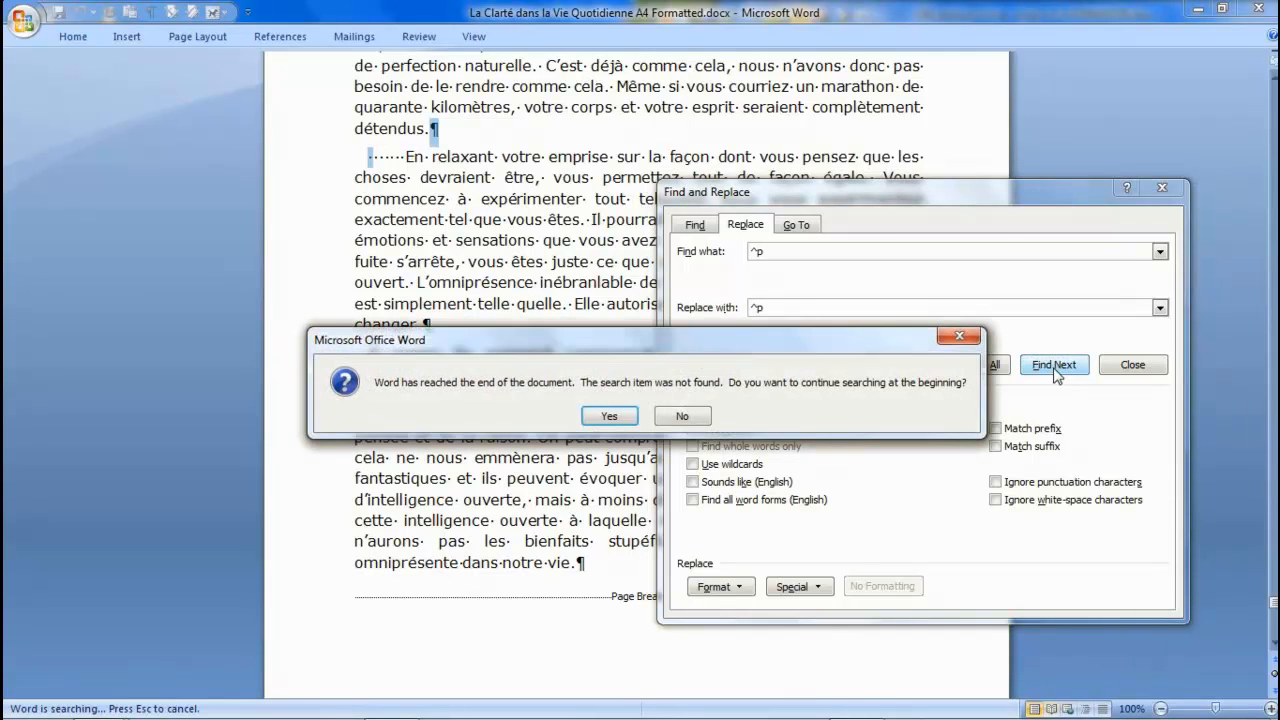
pyautogui.click(610, 417)
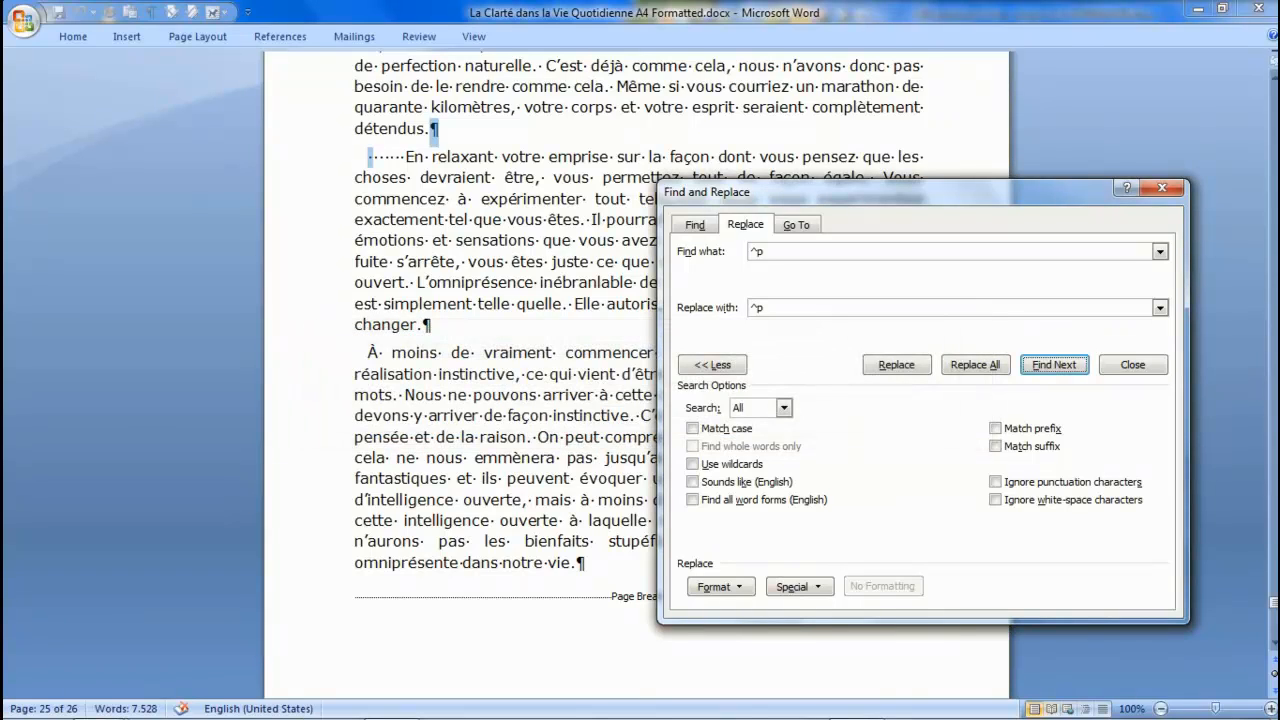
pyautogui.click(469, 156)
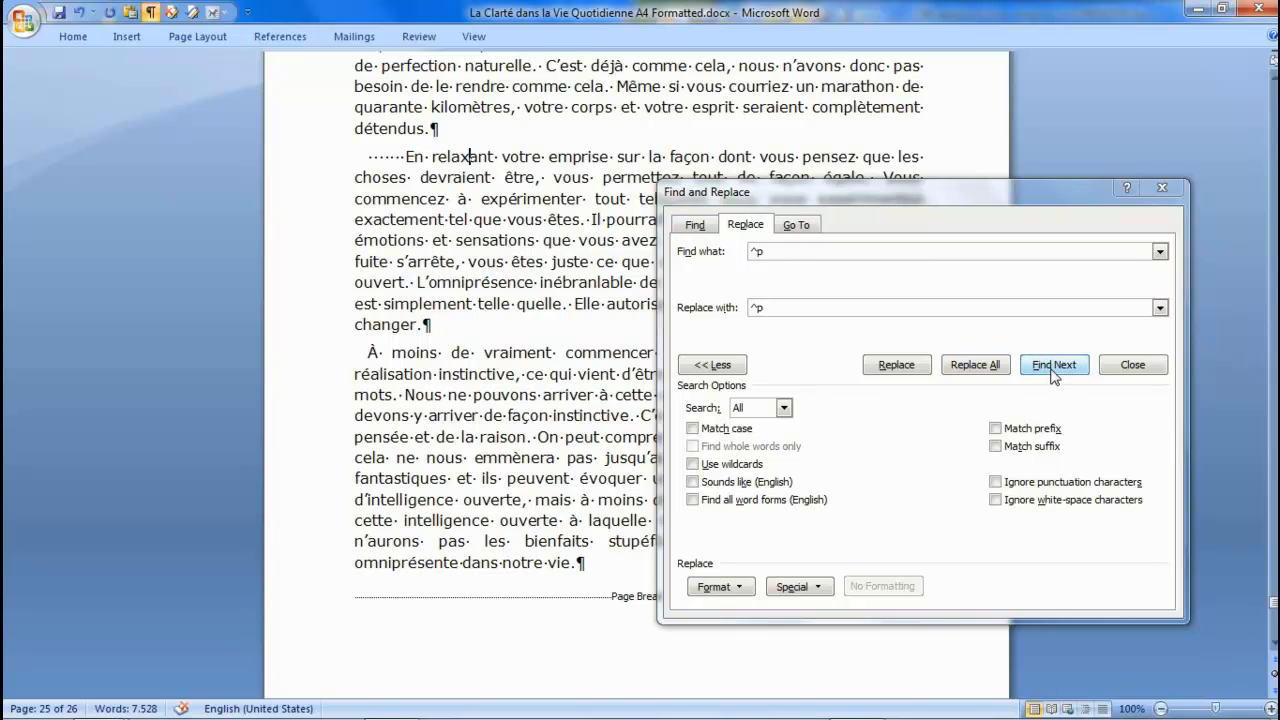
pyautogui.click(1053, 365)
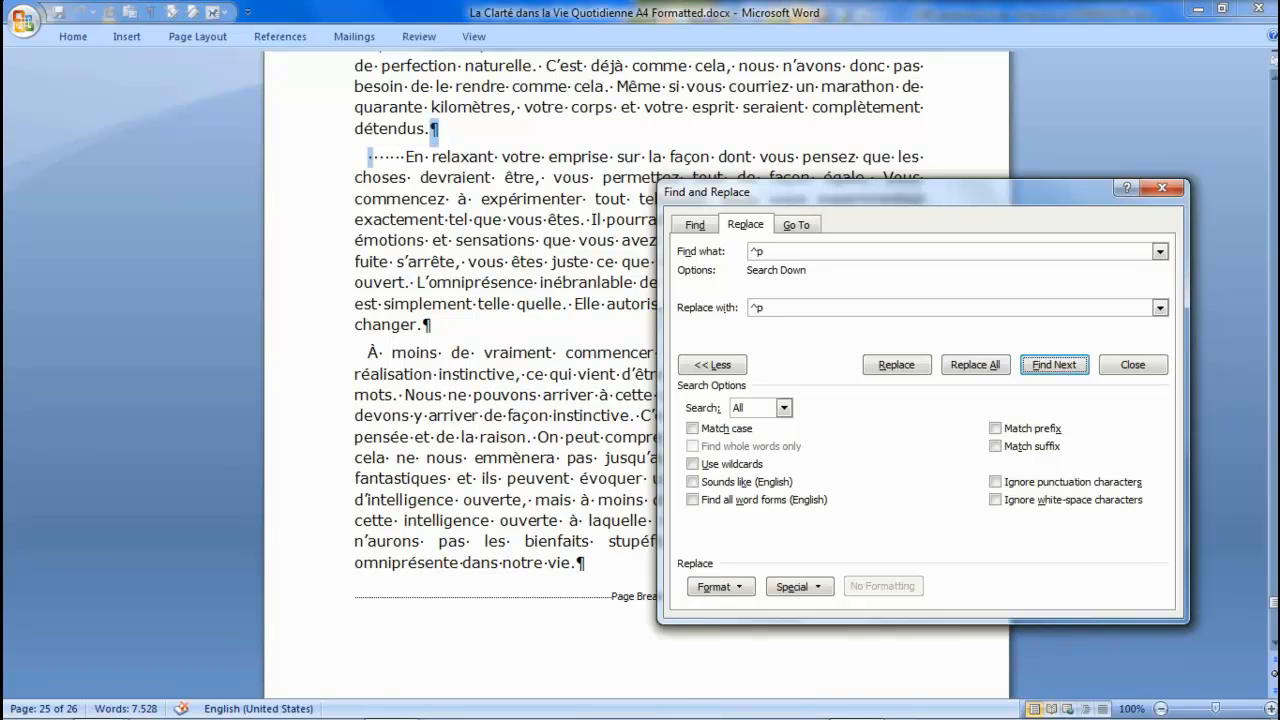
pyautogui.click(910, 367)
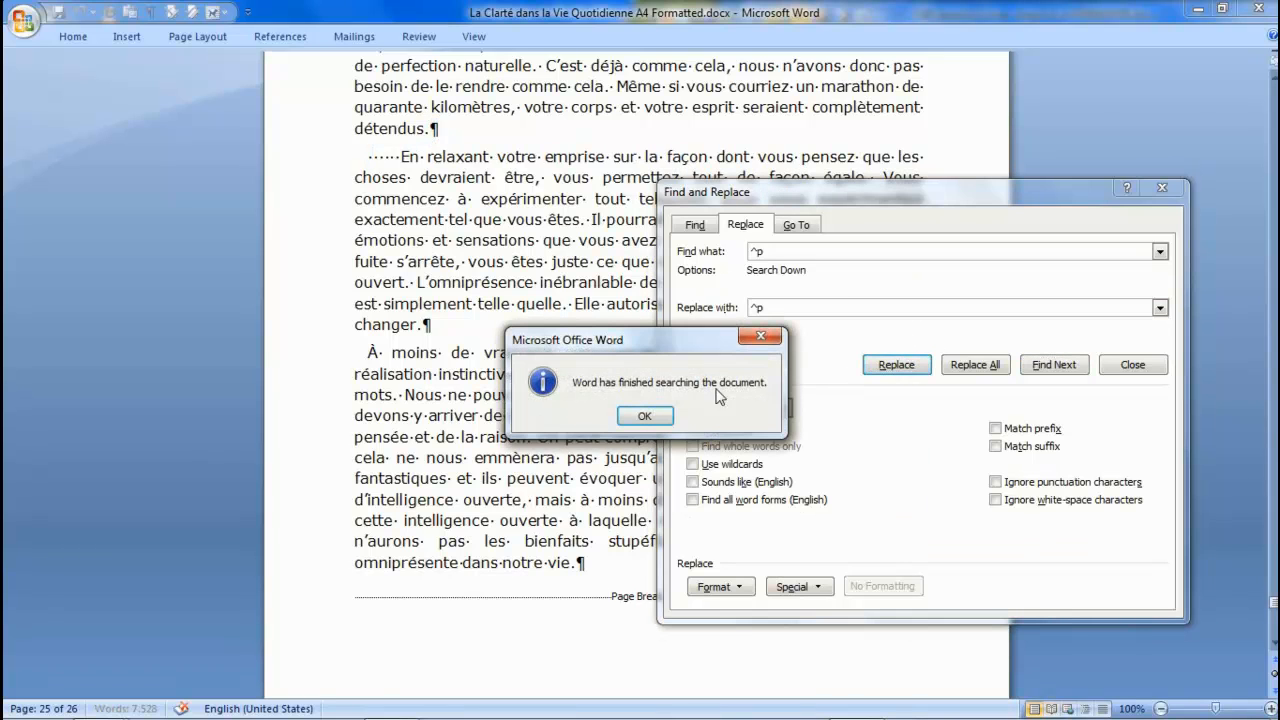
pyautogui.click(645, 416)
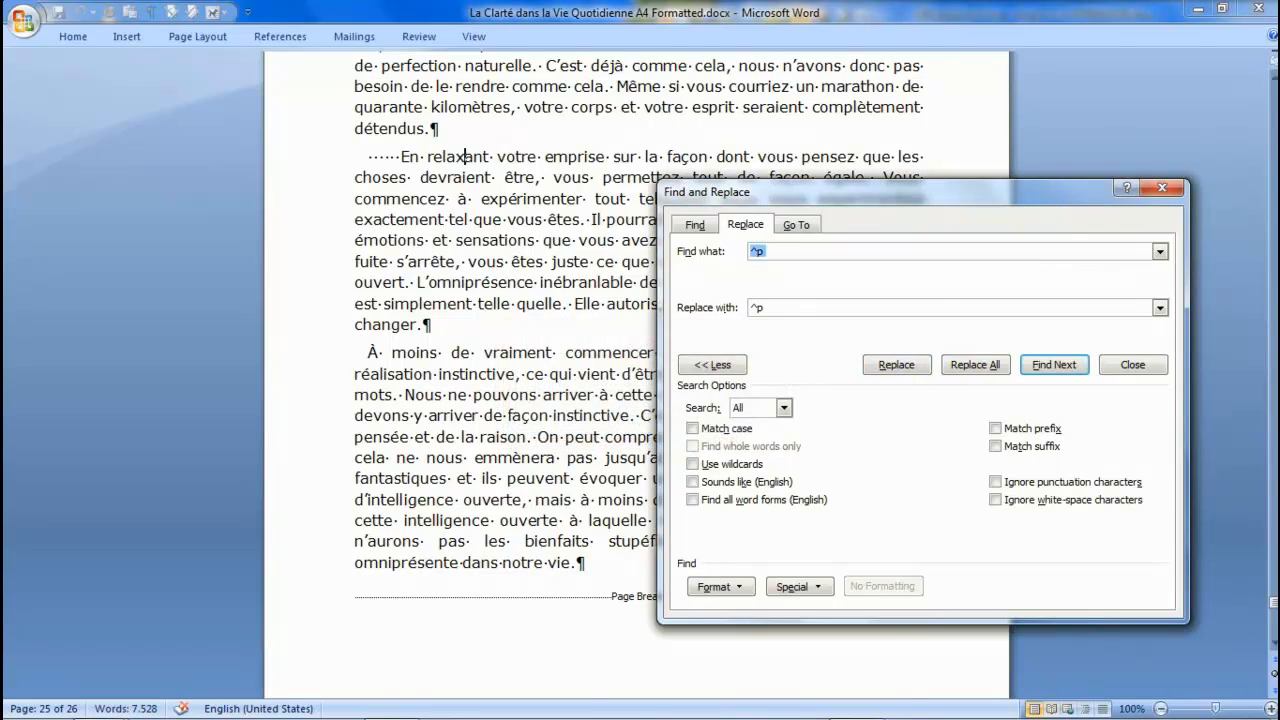
# Repeat the replacement across the whole document until no paragraph starts with a space, and close Find and Replace.
pyautogui.click(974, 367)
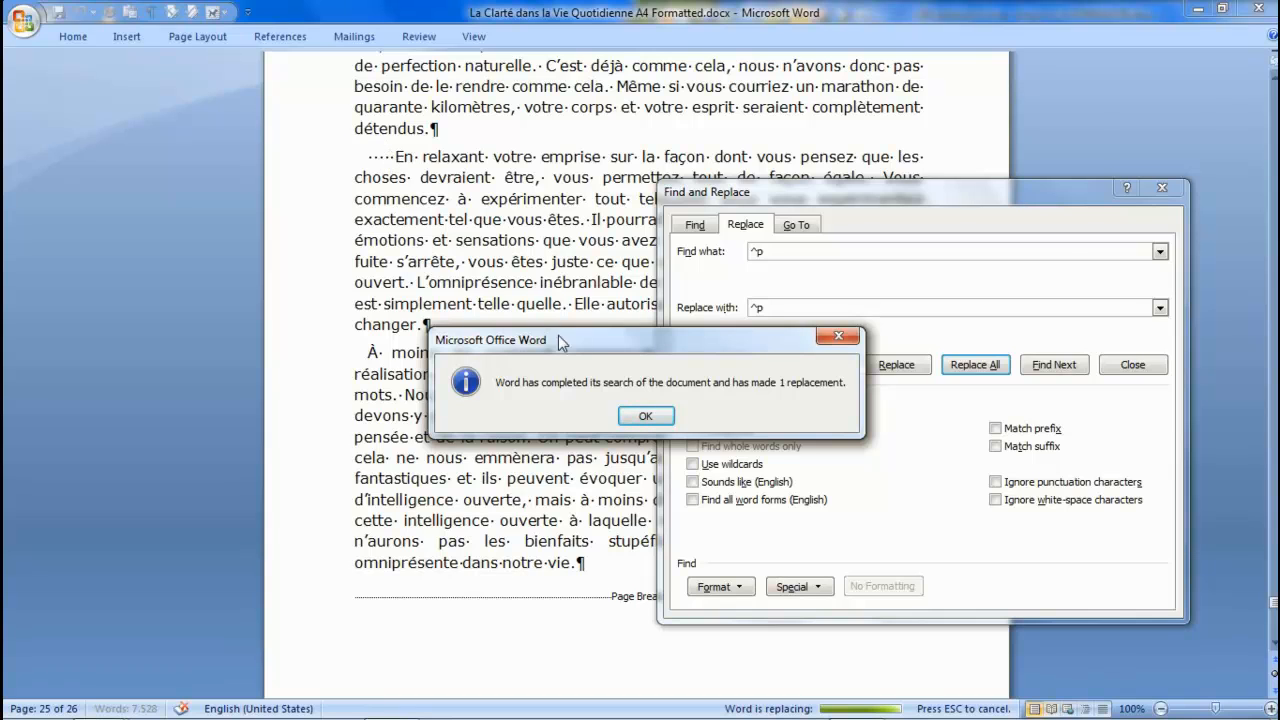
pyautogui.click(646, 413)
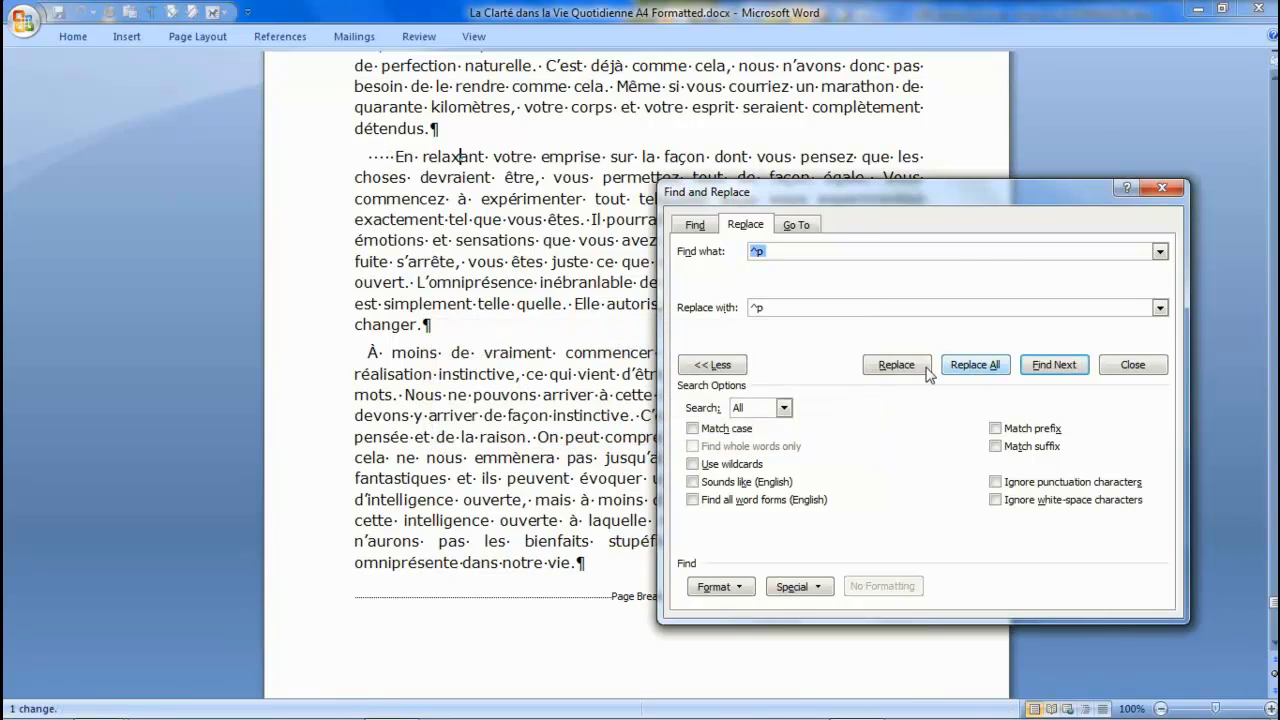
pyautogui.click(966, 378)
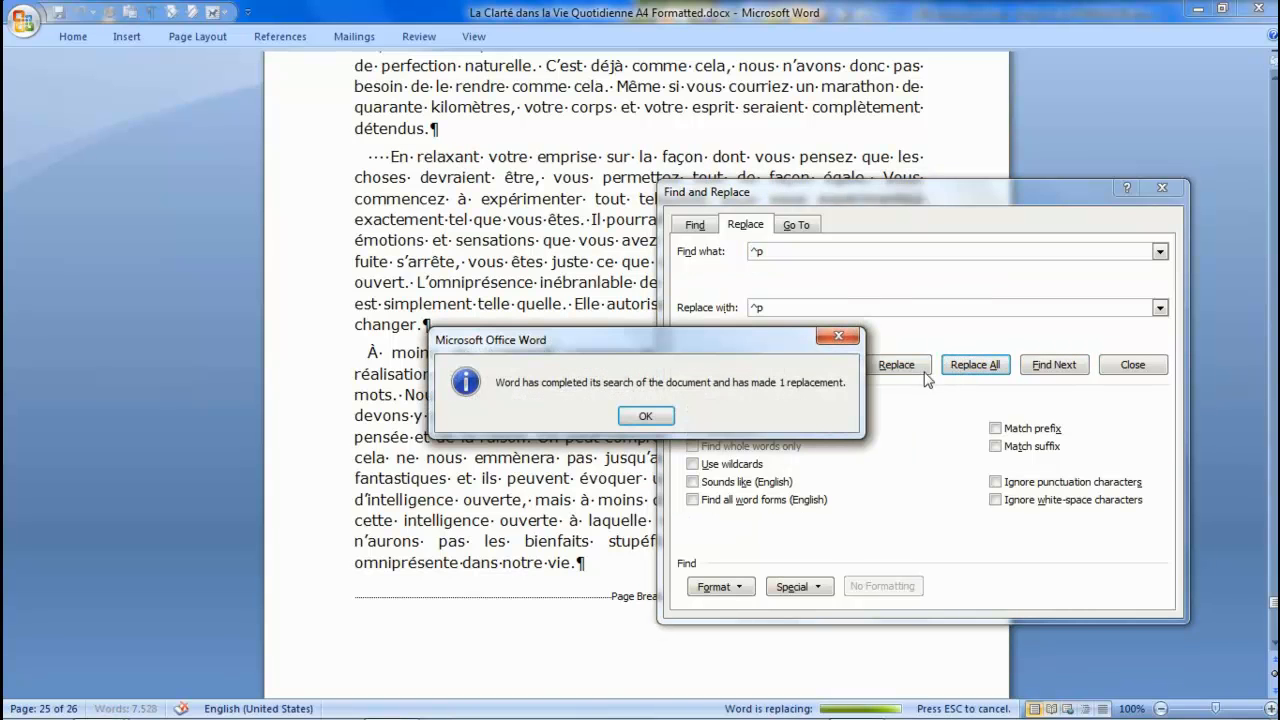
pyautogui.click(665, 417)
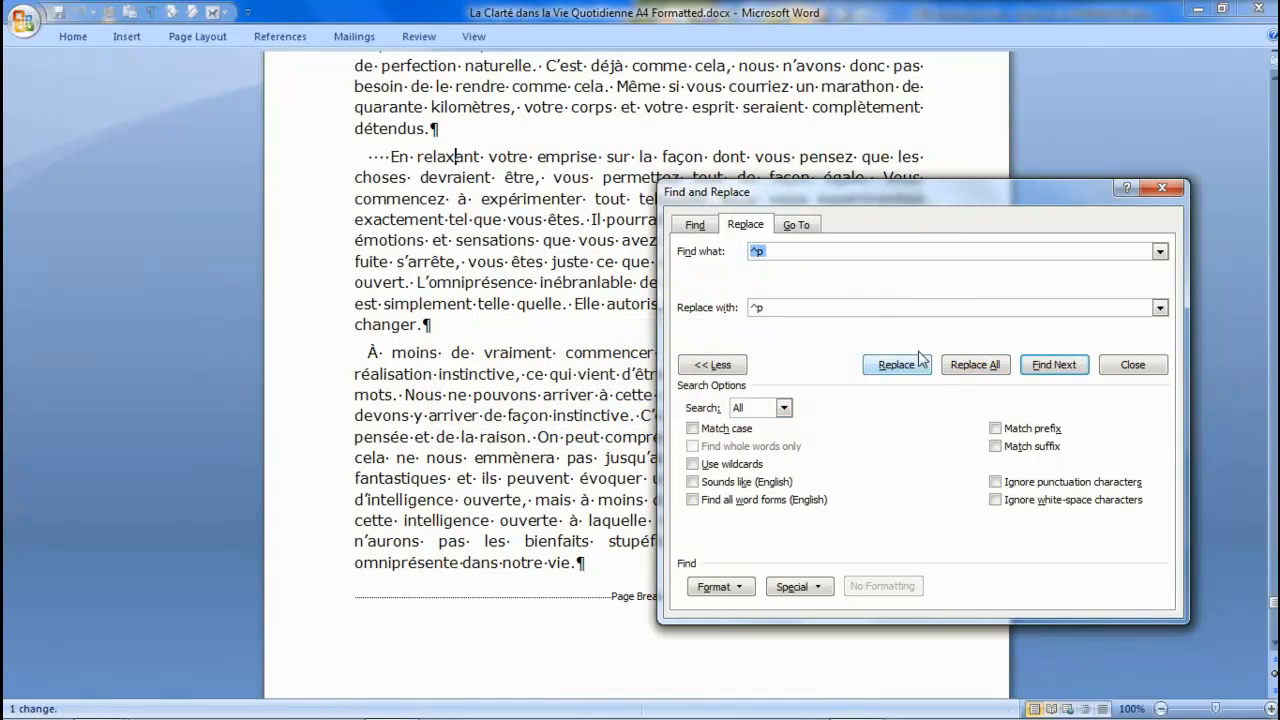
pyautogui.click(976, 366)
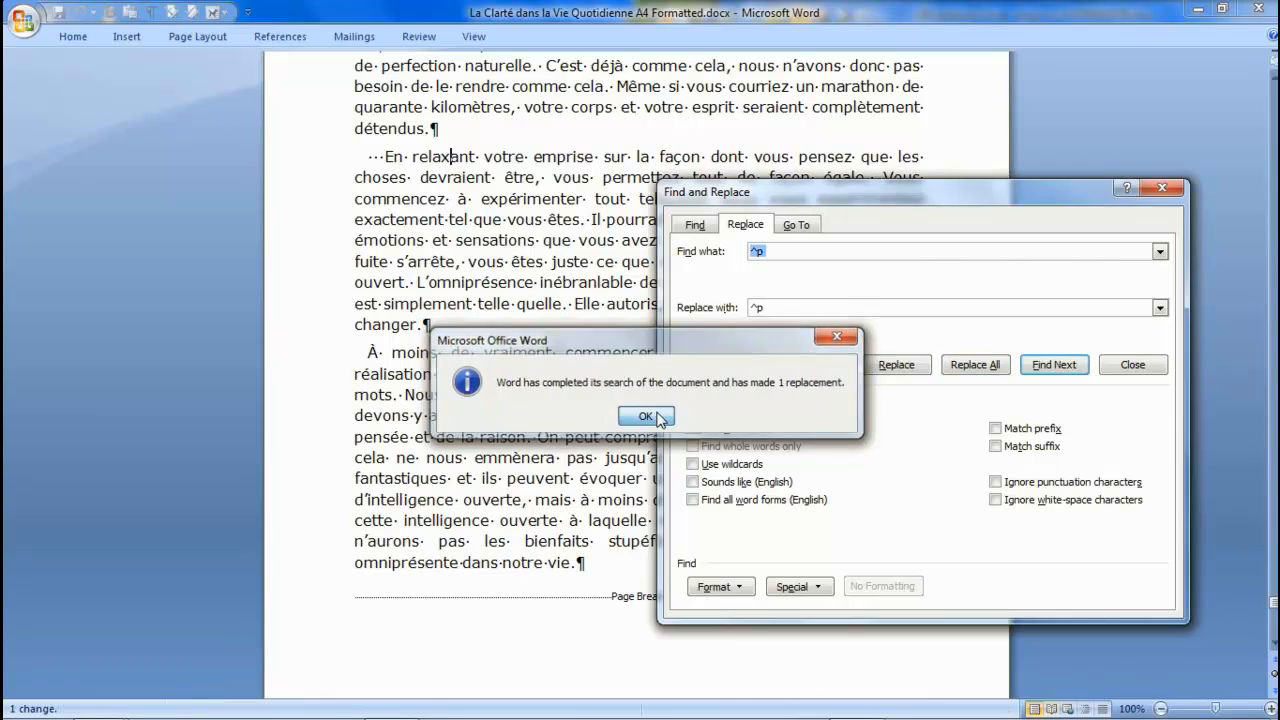
pyautogui.click(652, 415)
pyautogui.click(946, 368)
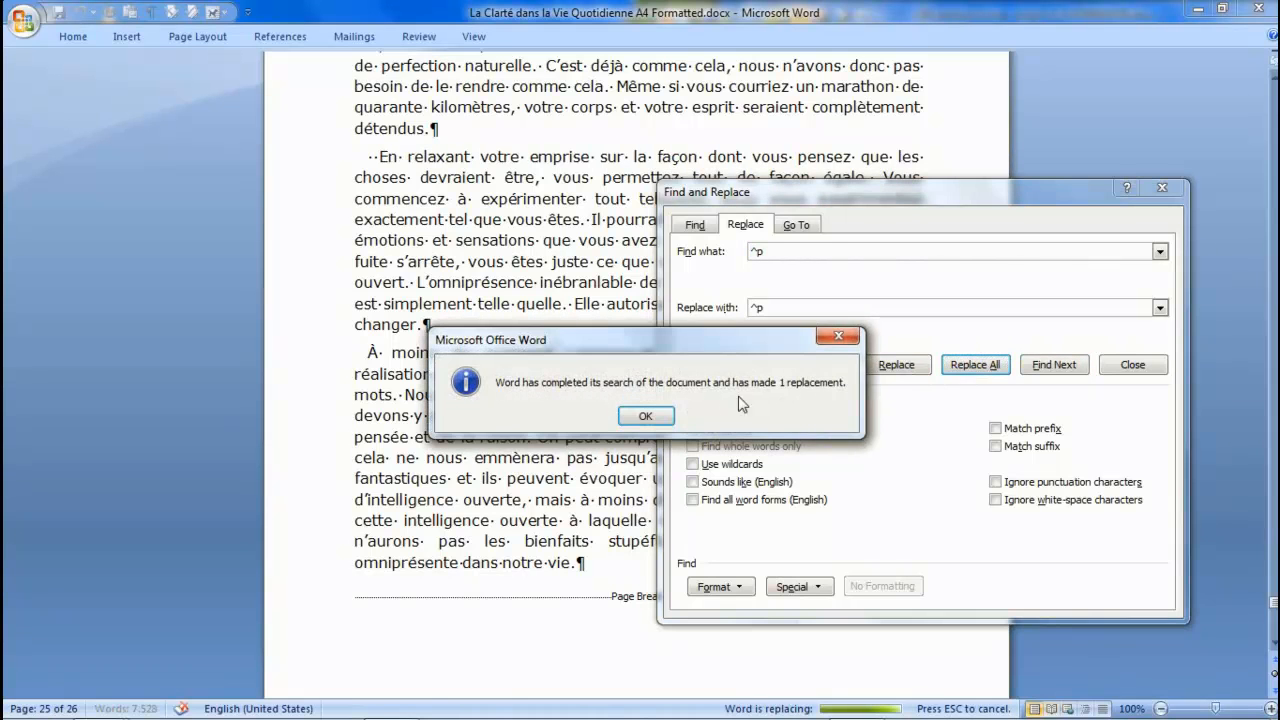
pyautogui.click(645, 416)
pyautogui.click(972, 366)
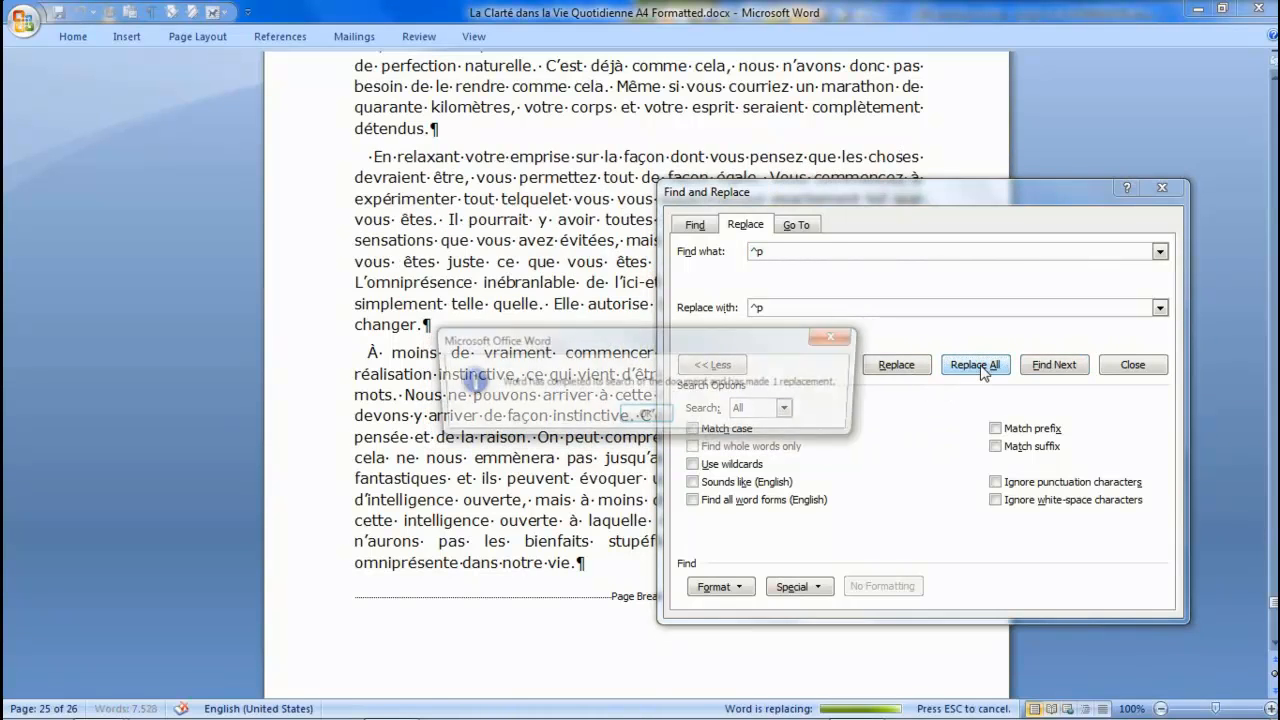
pyautogui.click(645, 416)
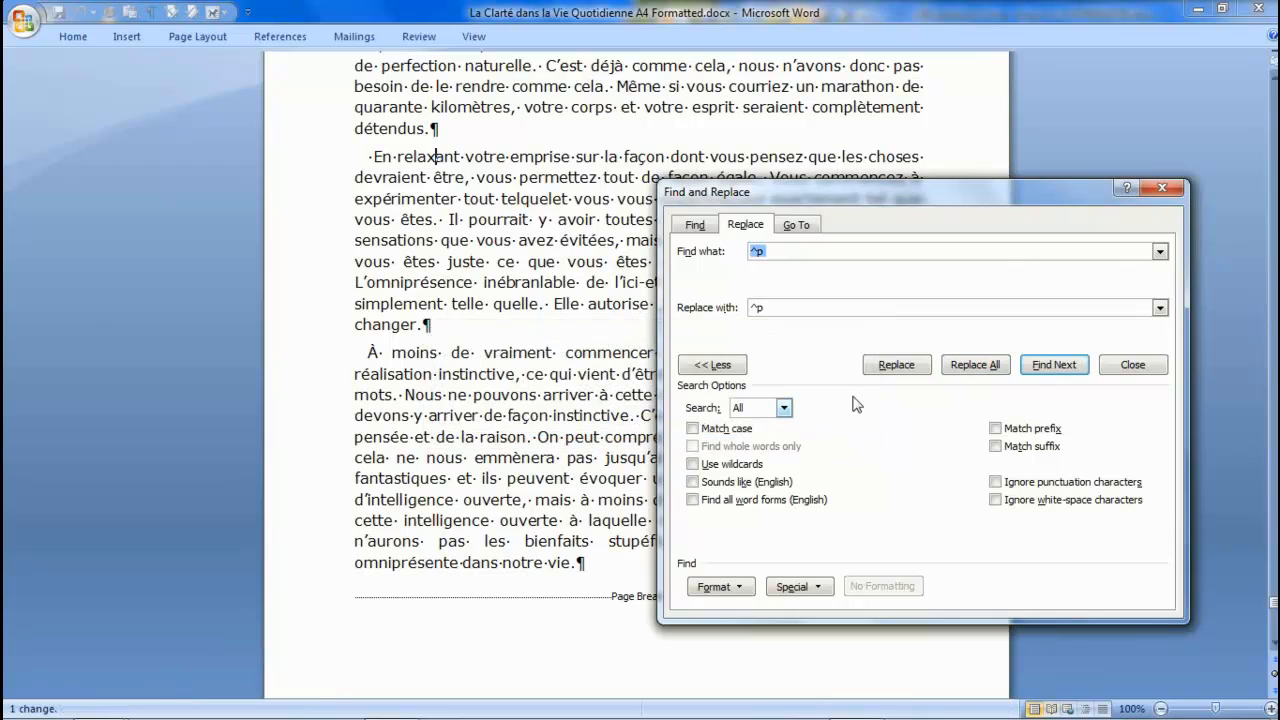
pyautogui.click(965, 370)
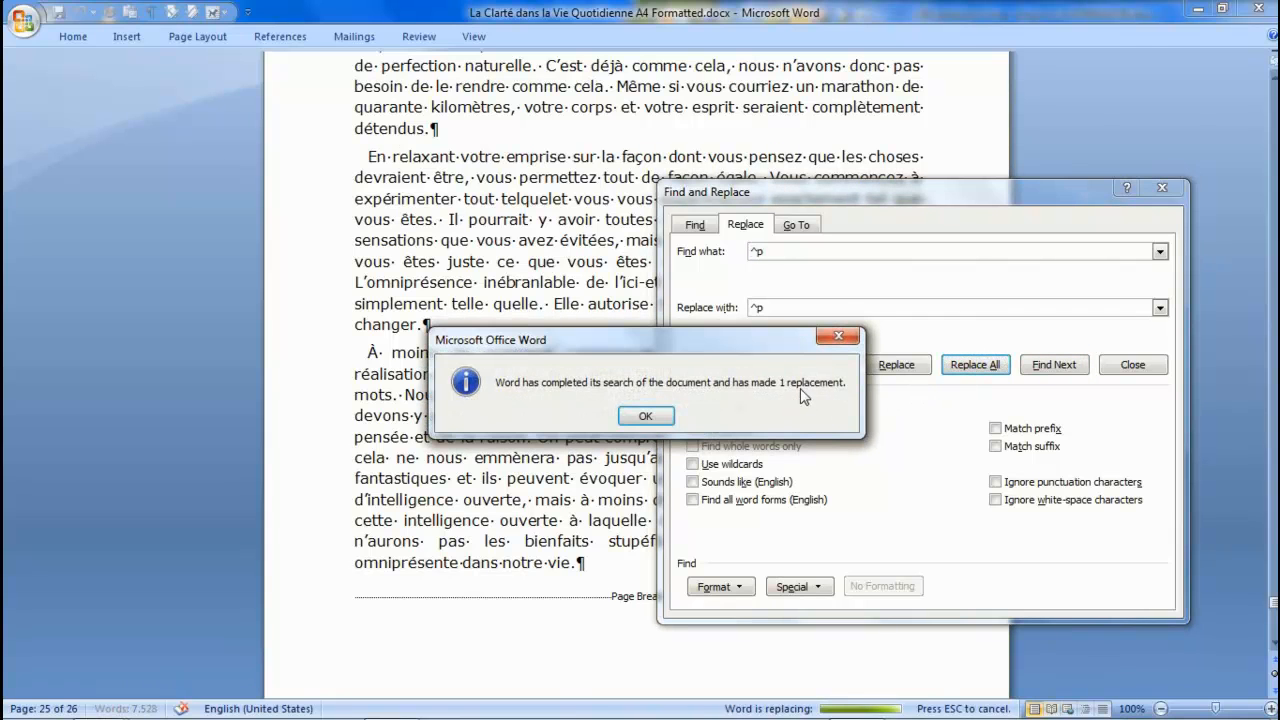
pyautogui.click(645, 416)
pyautogui.click(972, 365)
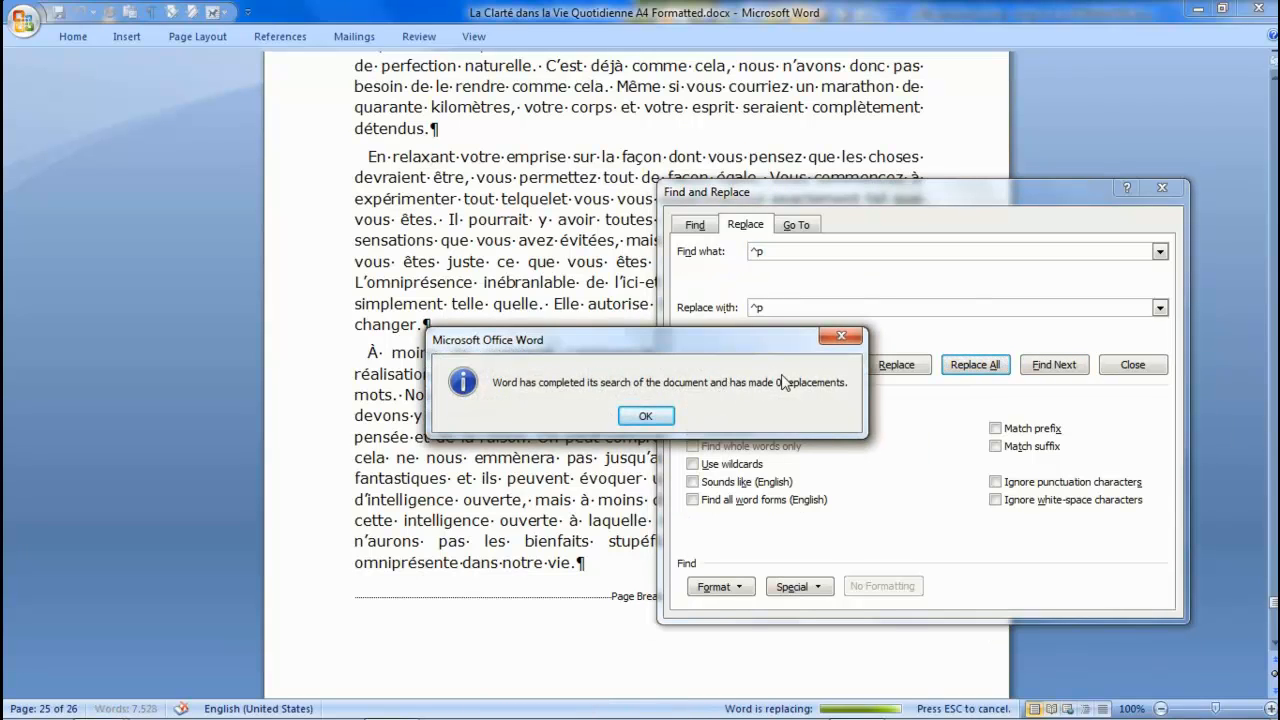
pyautogui.click(647, 416)
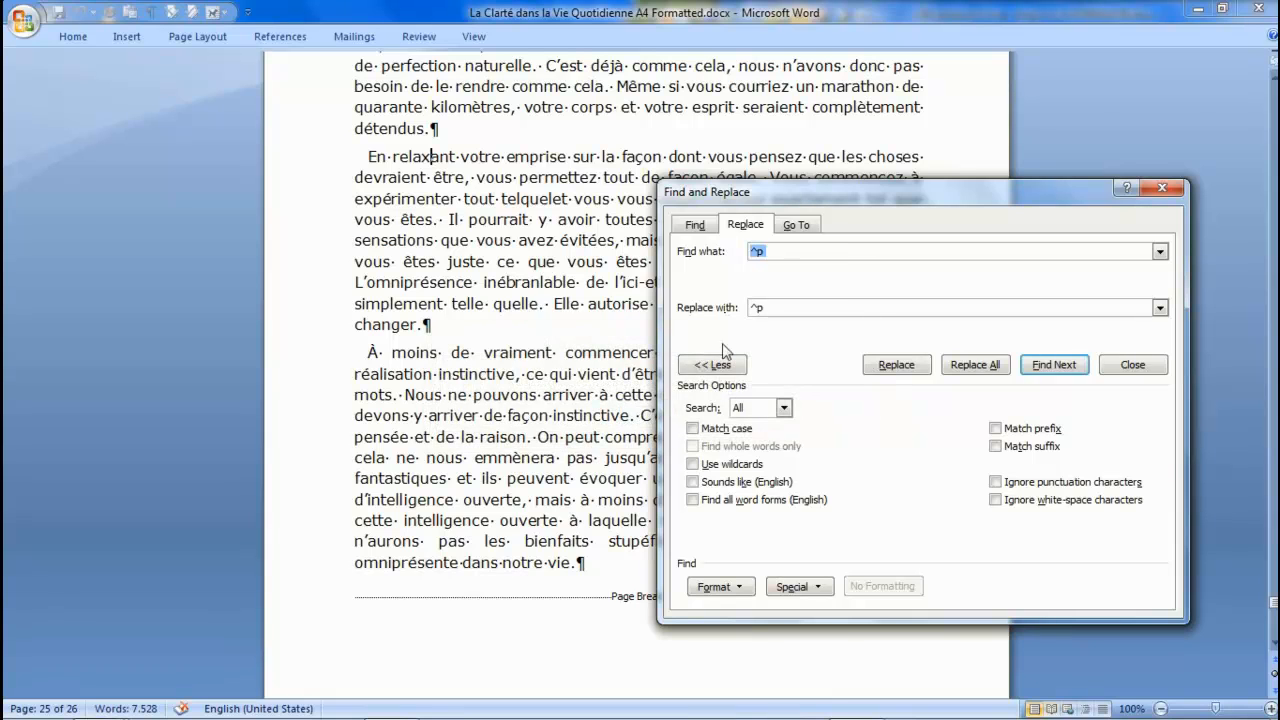
pyautogui.click(1163, 190)
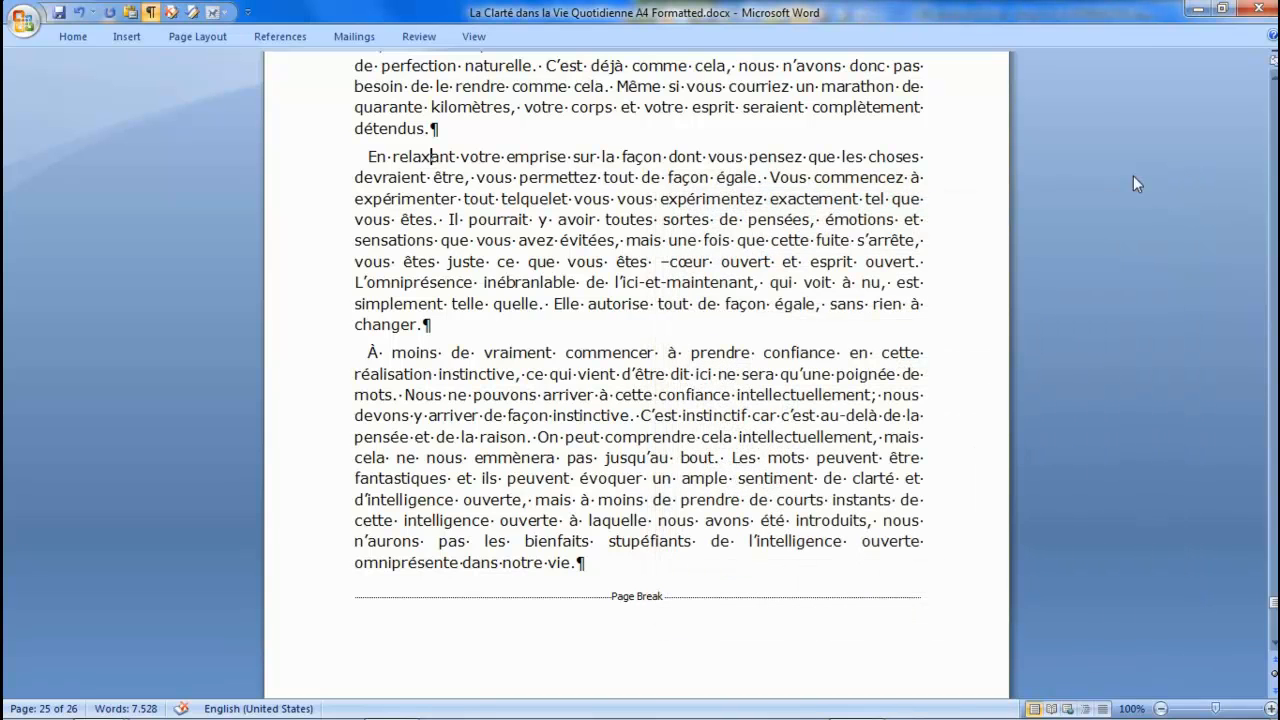
# Fit the formatted A4 document's window beside the CIEL source document and zoom it to one whole page.
pyautogui.click(1222, 12)
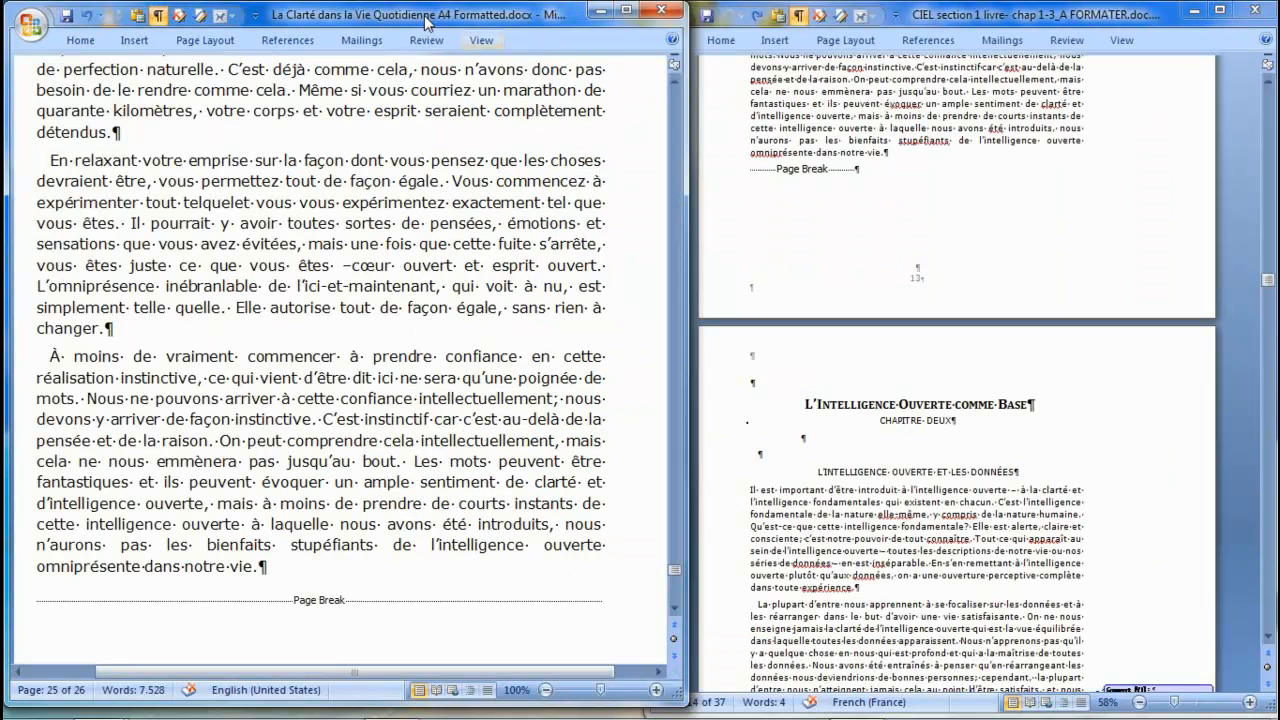
pyautogui.moveTo(476, 19); pyautogui.dragTo(10, 52)
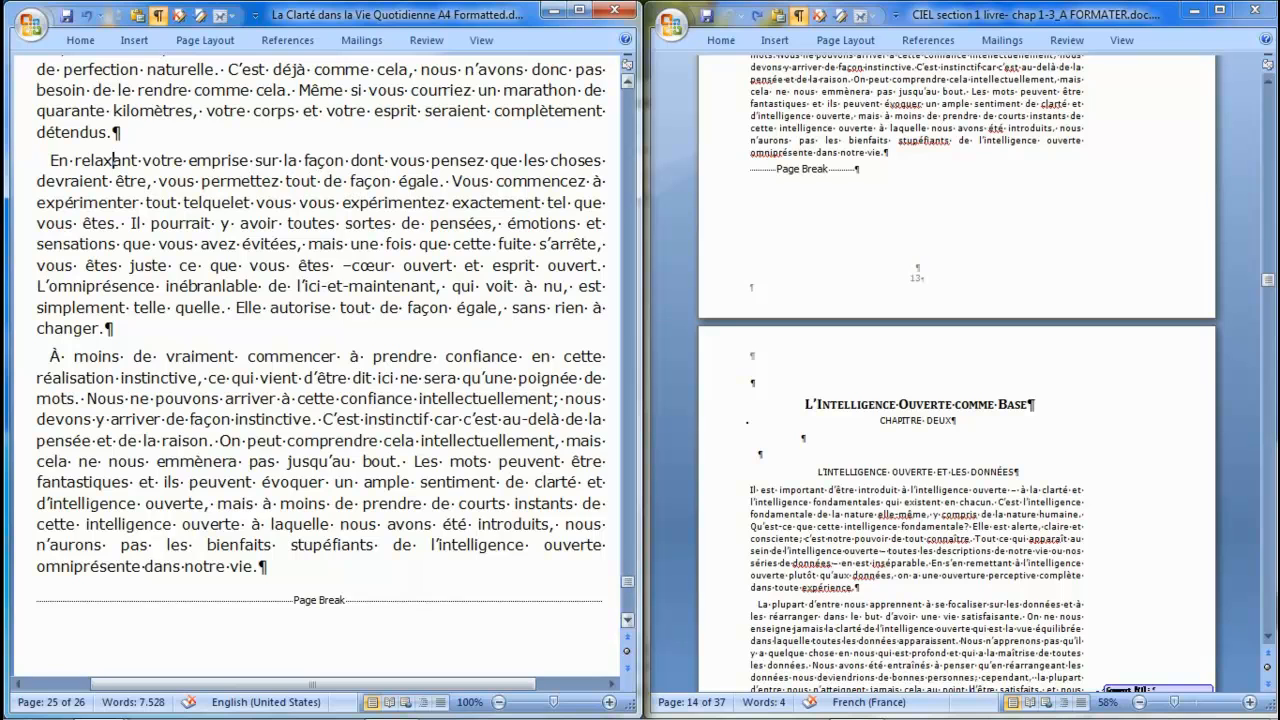
pyautogui.click(474, 40)
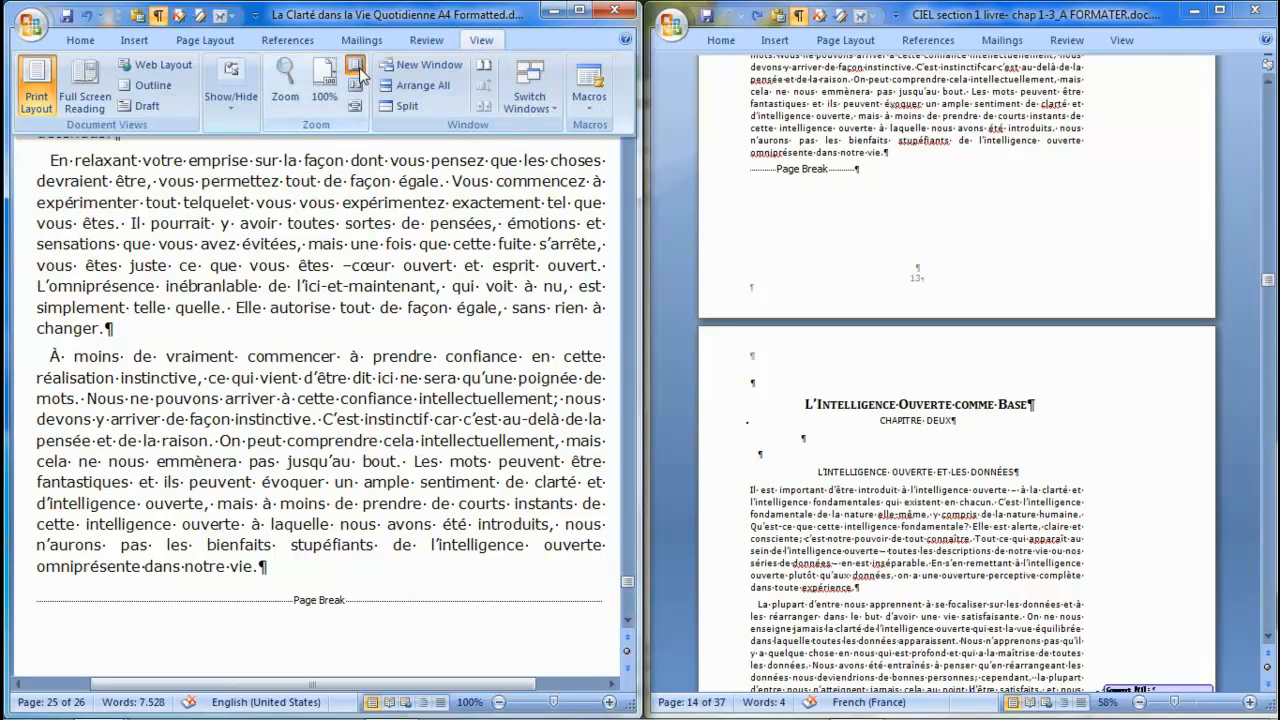
pyautogui.click(357, 70)
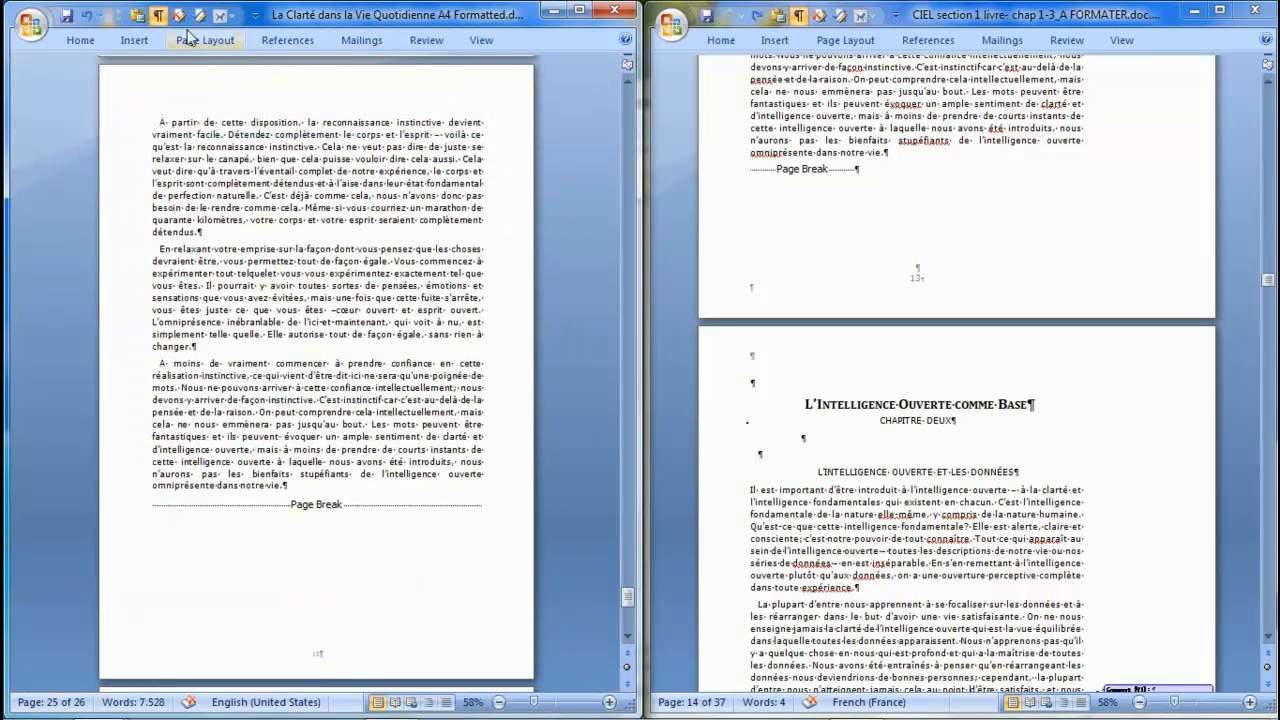
# Set up a document comparison with "CIEL section 1 livre- chap 1-3_A FORMATER.doc.docx" as original and "La Clarté dans la Vie Quotidienne A4 Formatted.docx" as revised.
pyautogui.click(425, 40)
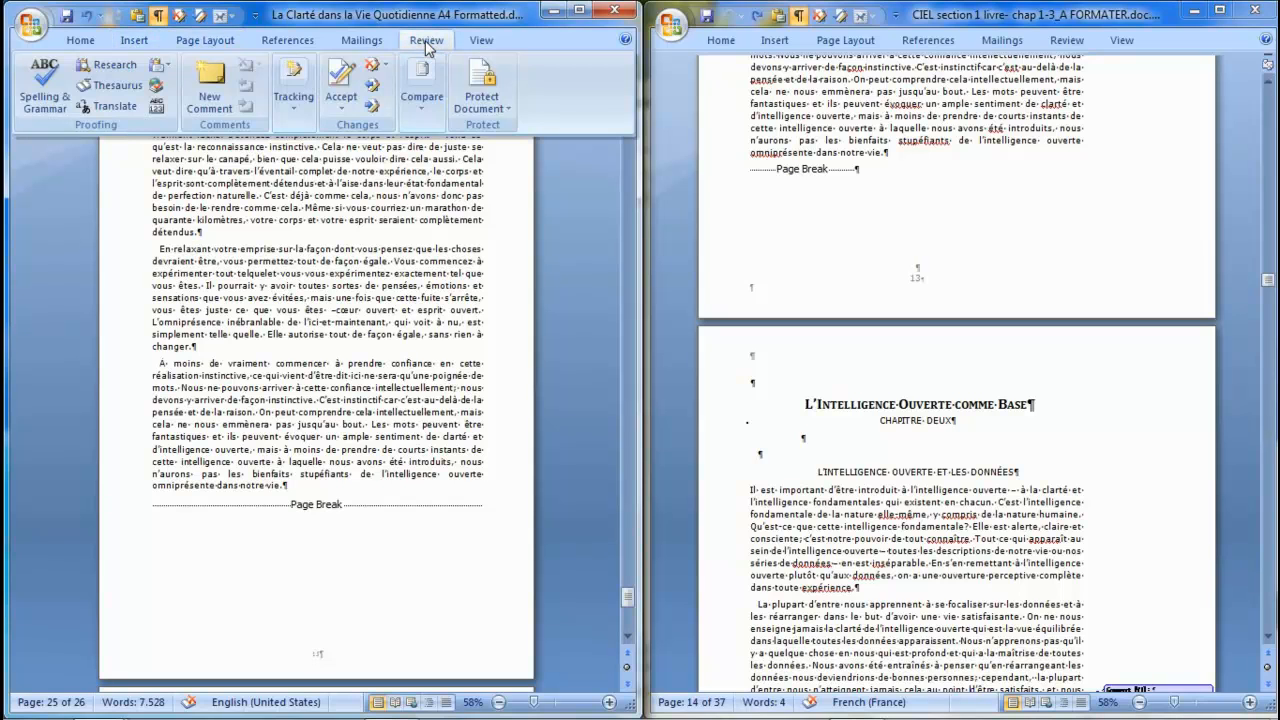
pyautogui.click(548, 218)
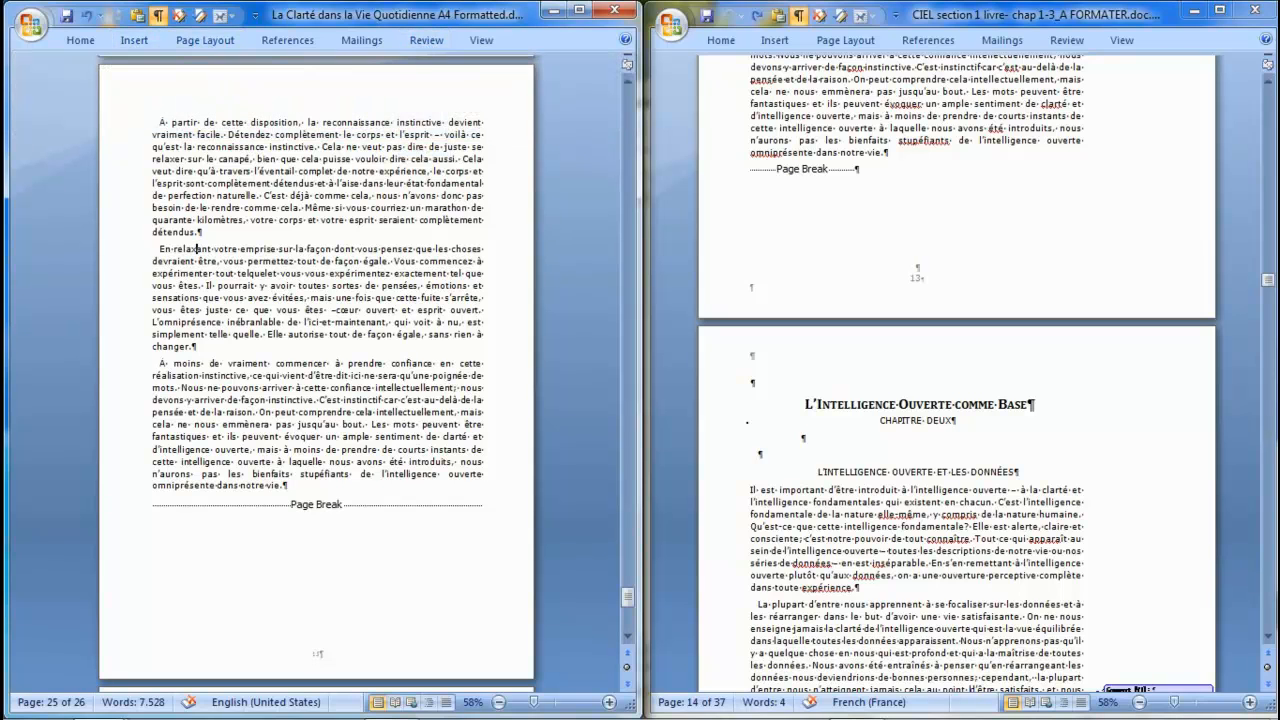
pyautogui.click(422, 47)
pyautogui.click(427, 115)
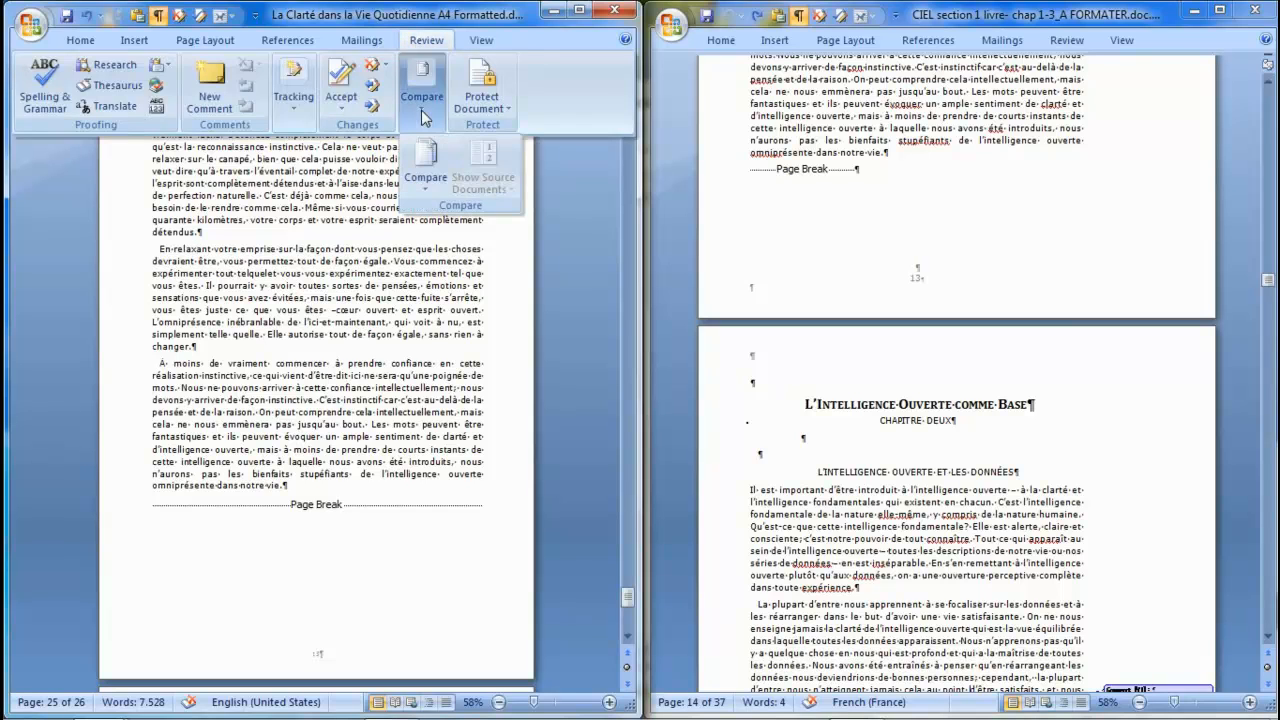
pyautogui.click(425, 180)
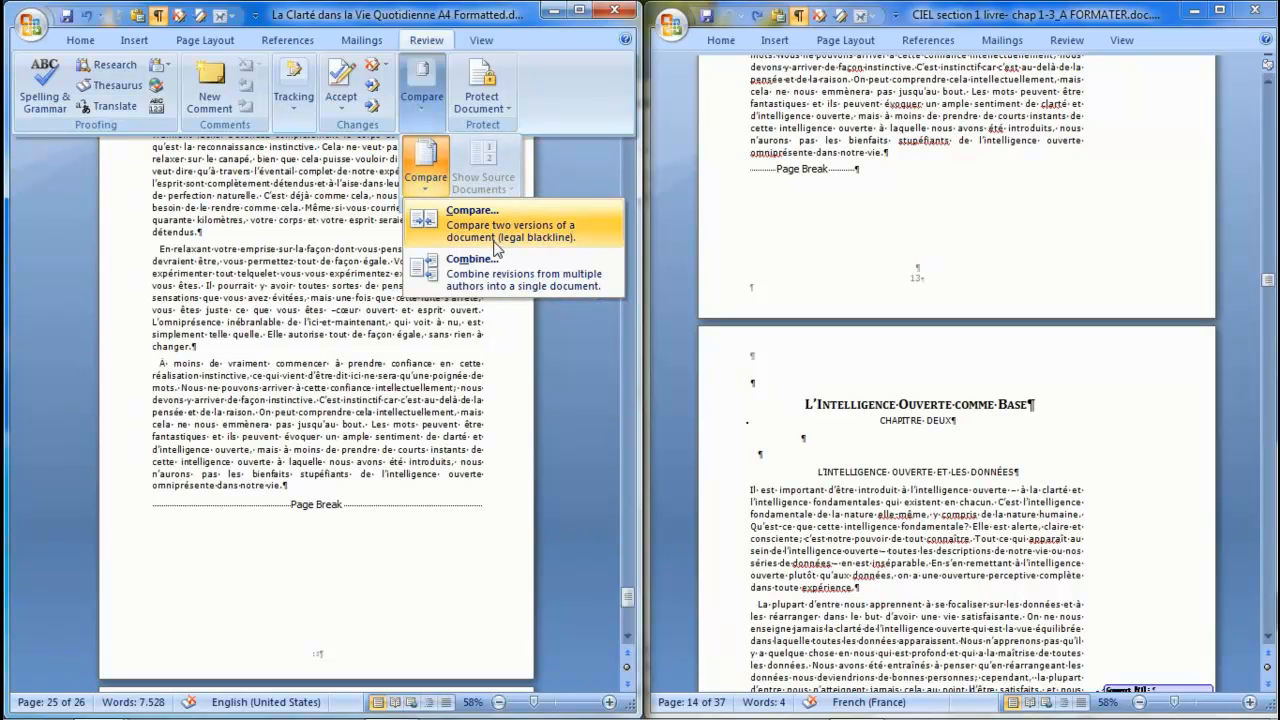
pyautogui.click(462, 226)
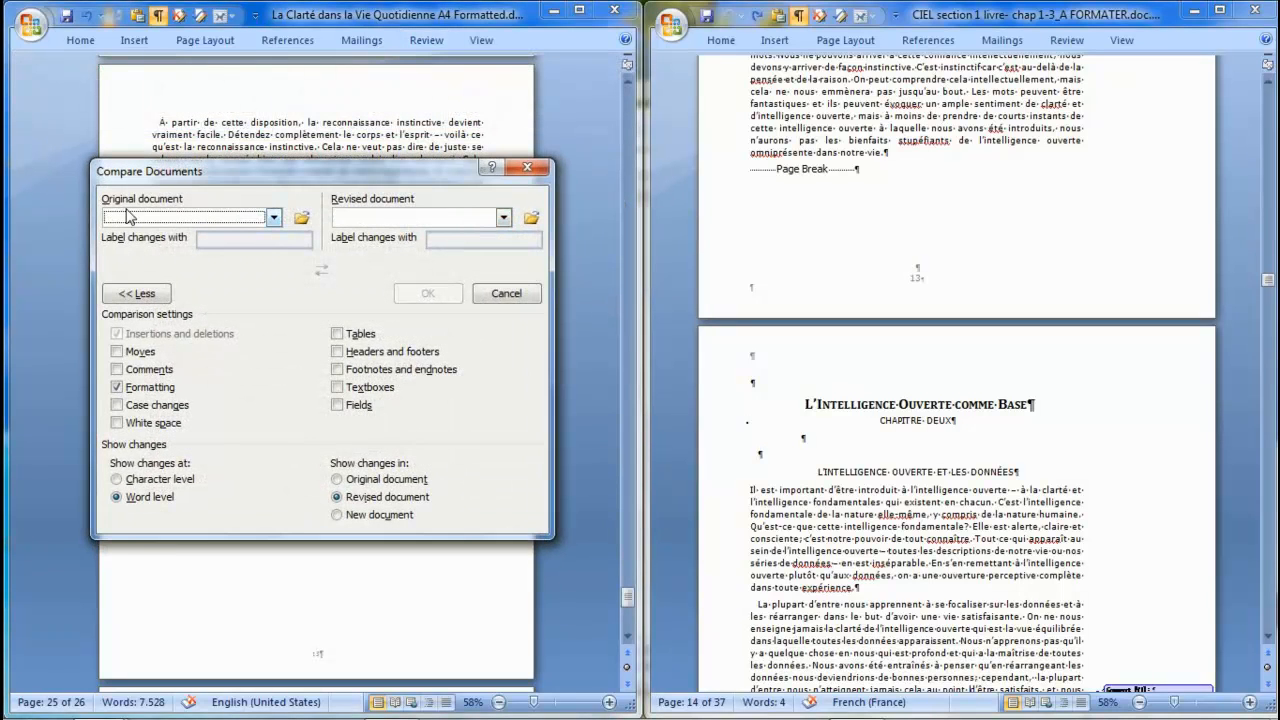
pyautogui.click(301, 218)
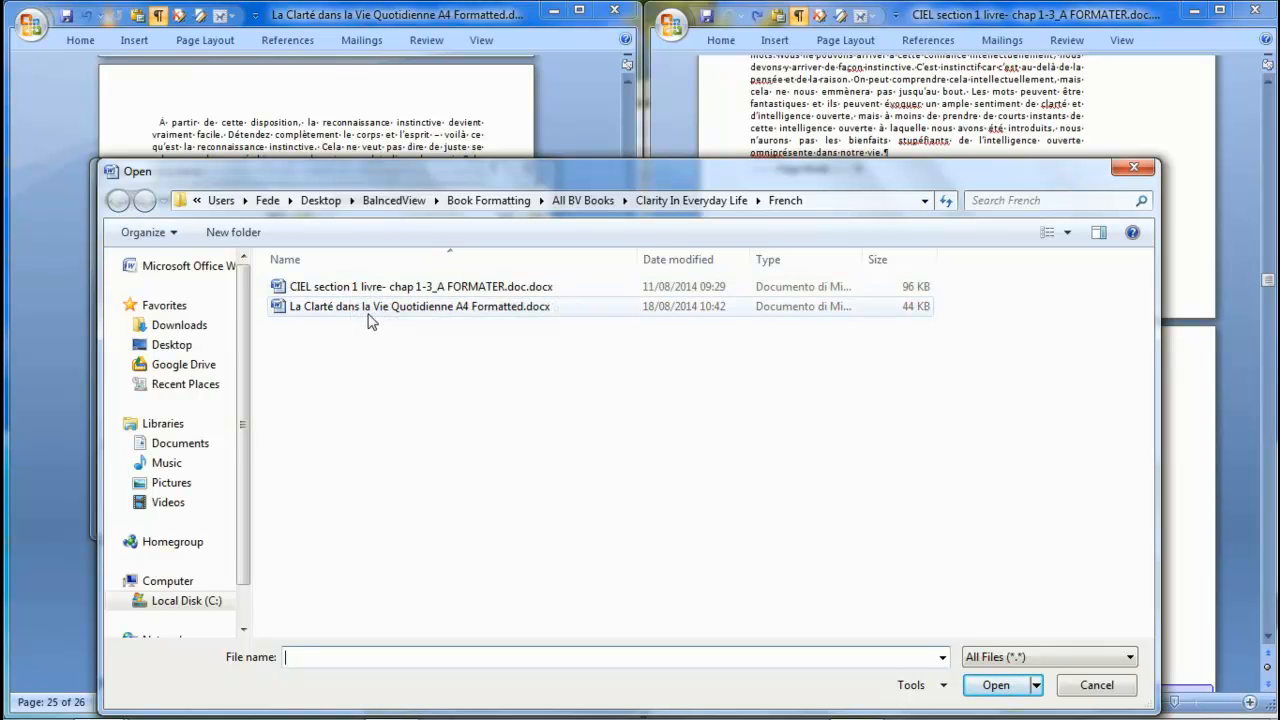
pyautogui.doubleClick(384, 288)
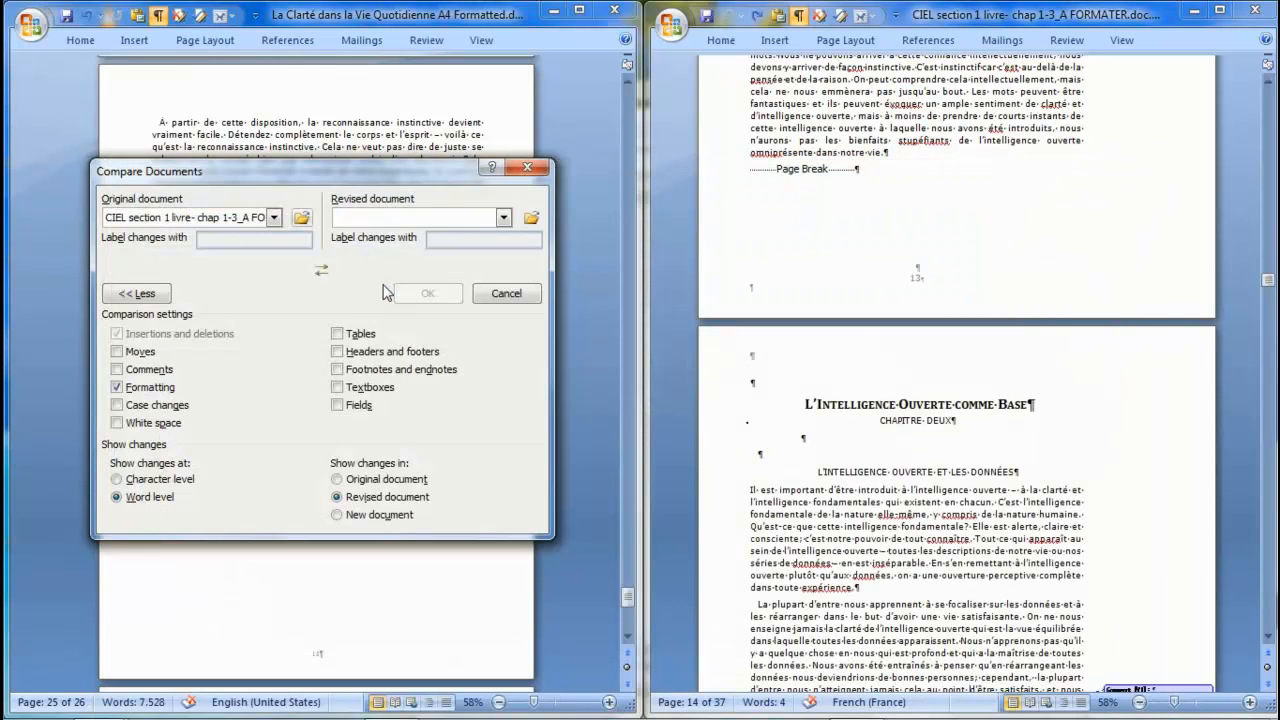
pyautogui.click(531, 219)
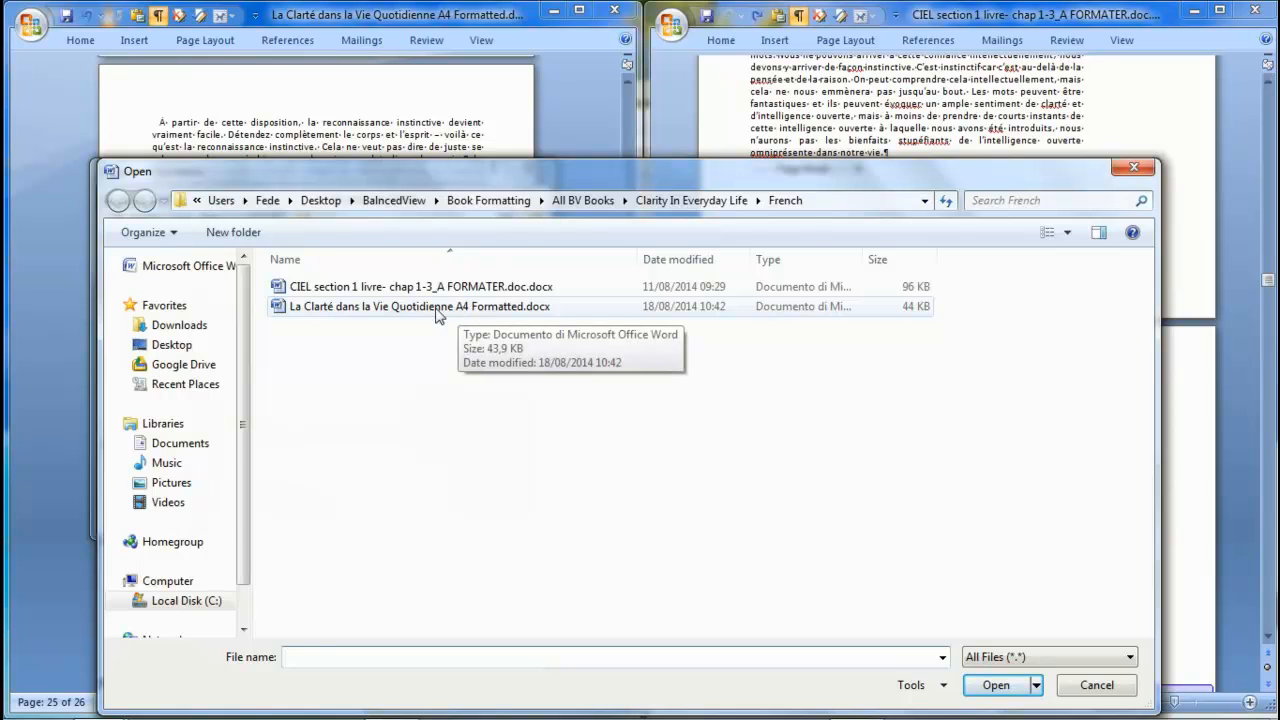
pyautogui.doubleClick(458, 308)
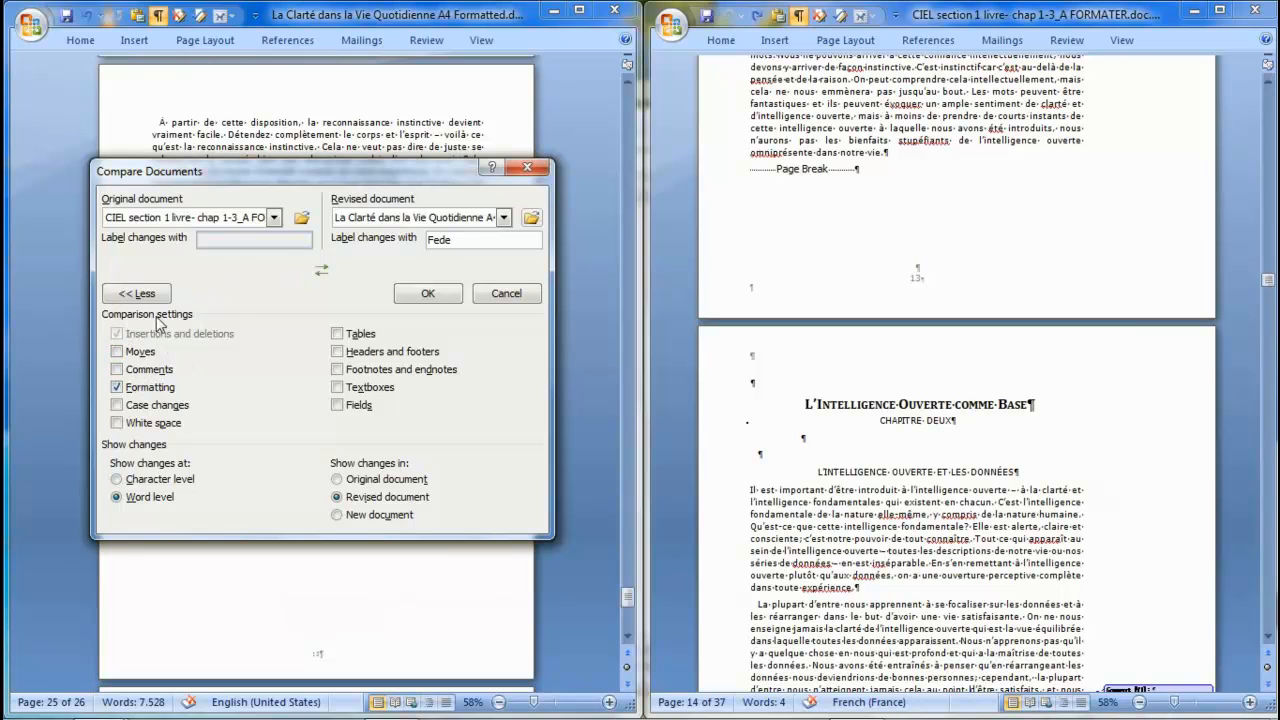
# Run the comparison with formatting included, at word level and shown in the revised document, and maximize the result window.
pyautogui.click(119, 389)
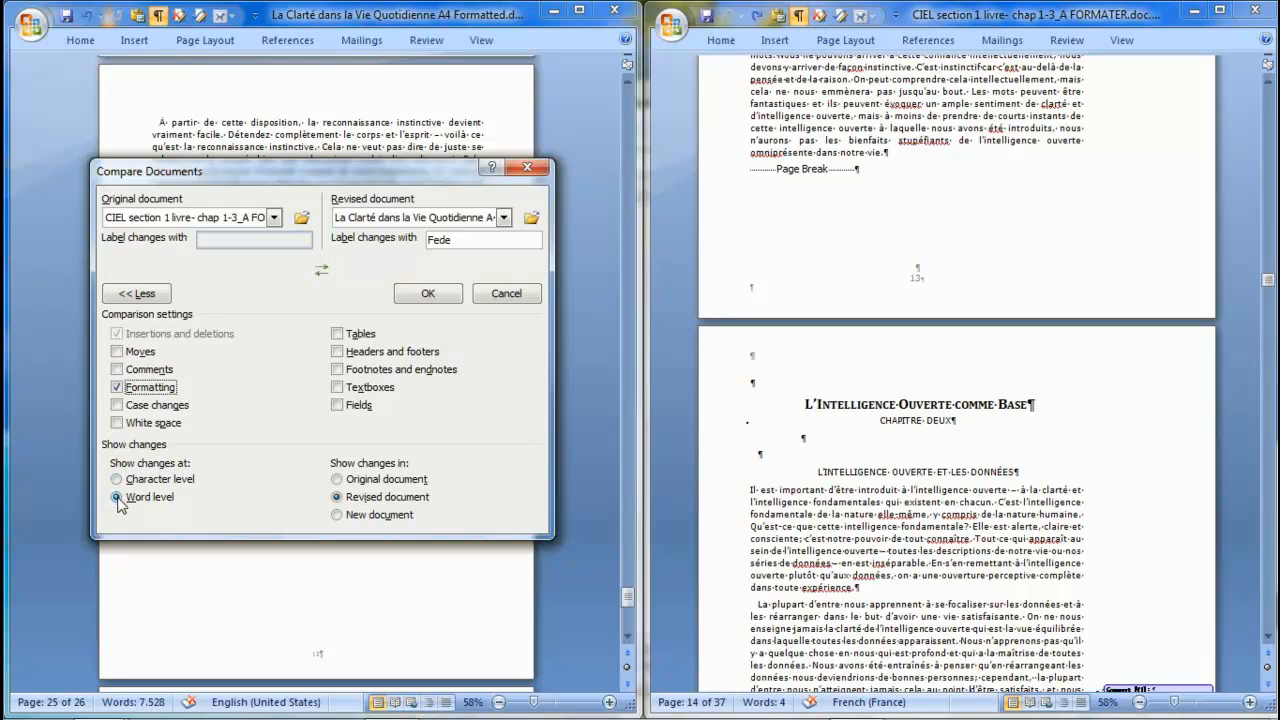
pyautogui.click(155, 481)
pyautogui.click(152, 497)
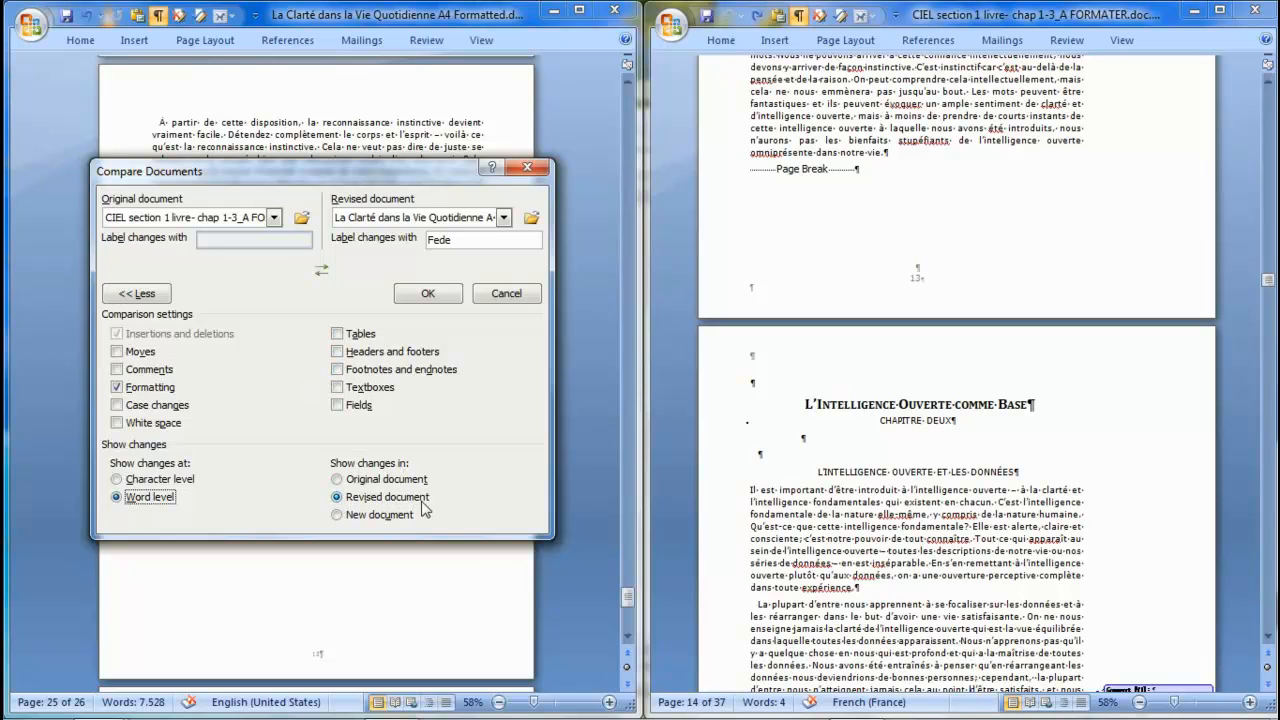
pyautogui.click(428, 294)
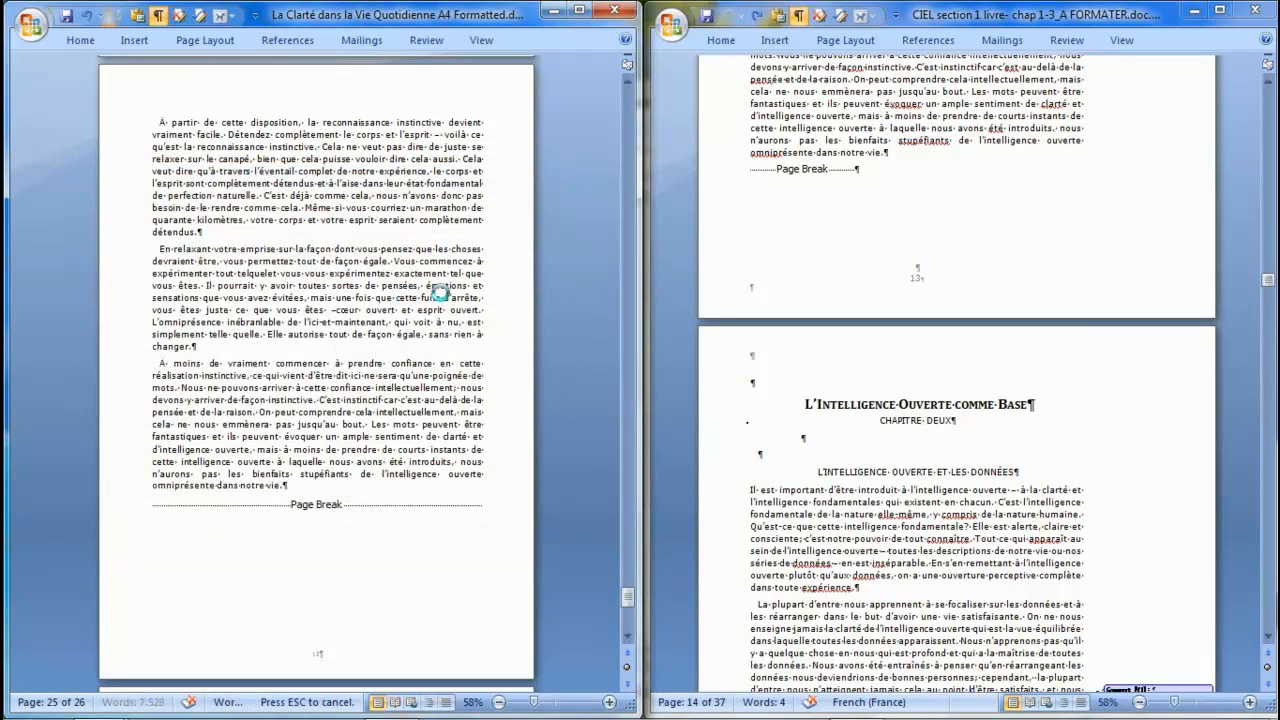
pyautogui.click(579, 11)
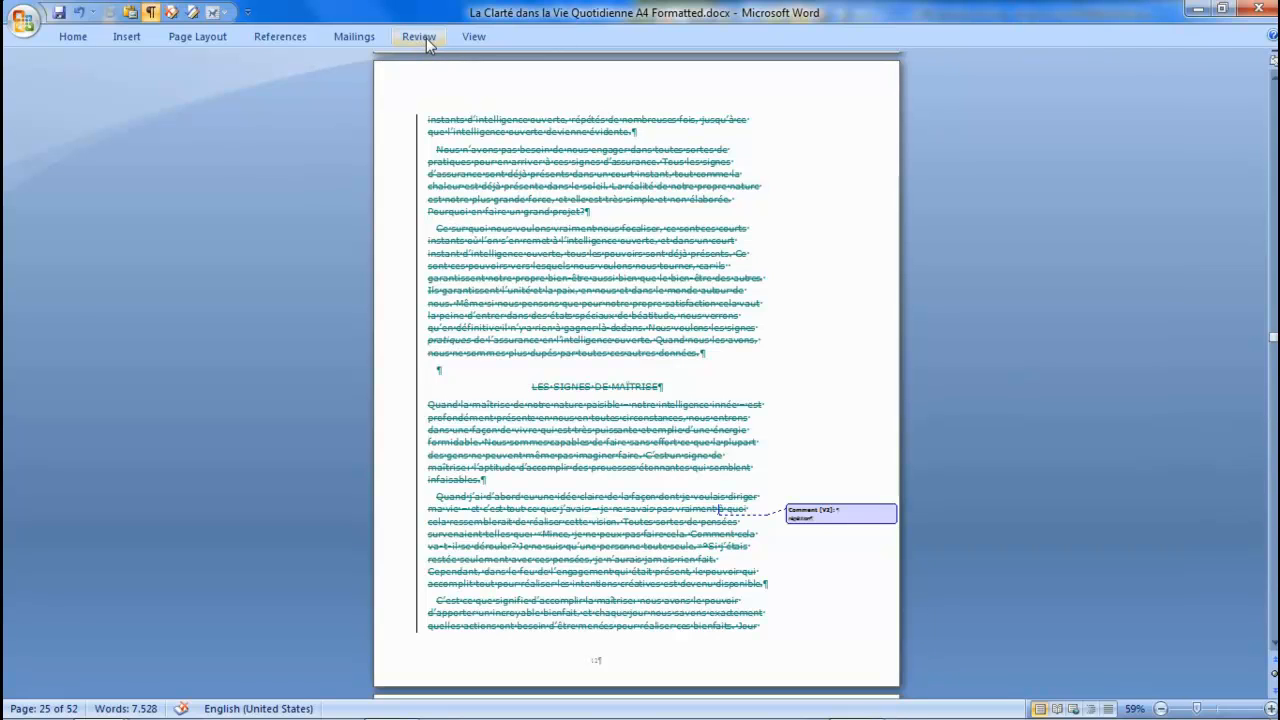
# Display the list of revisions in a vertical reviewing pane beside the compared document.
pyautogui.click(419, 37)
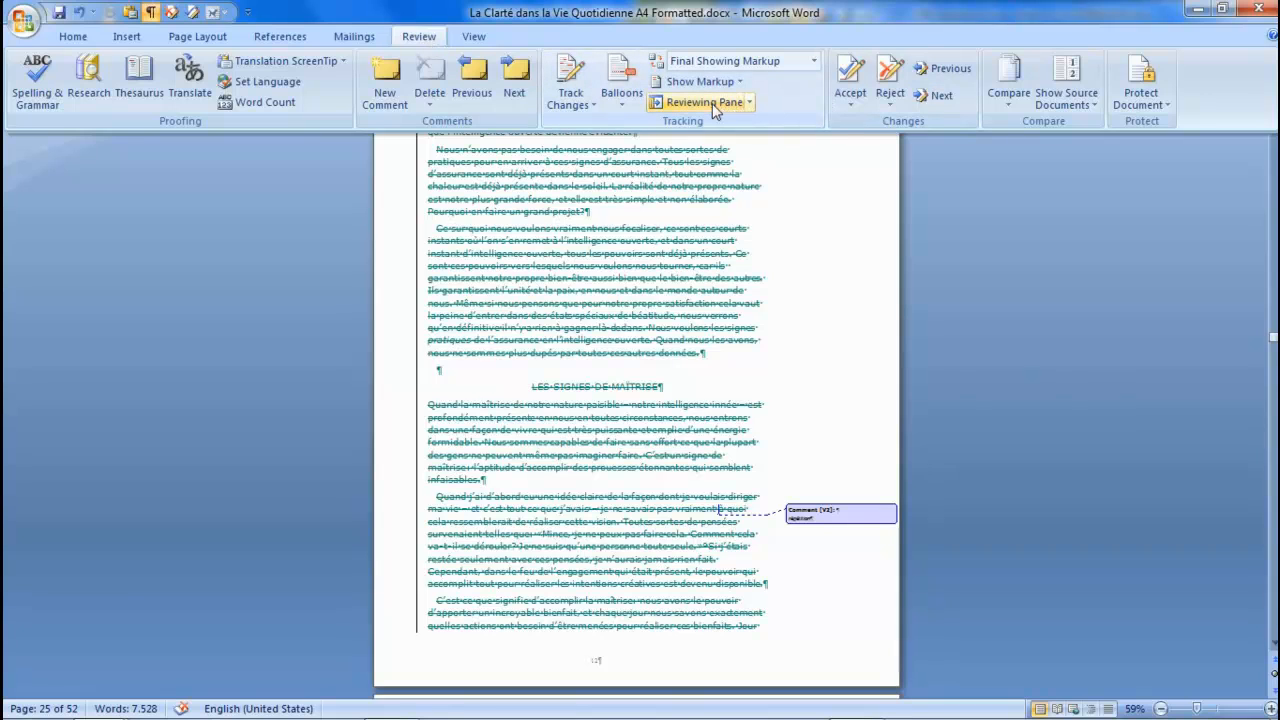
pyautogui.click(749, 103)
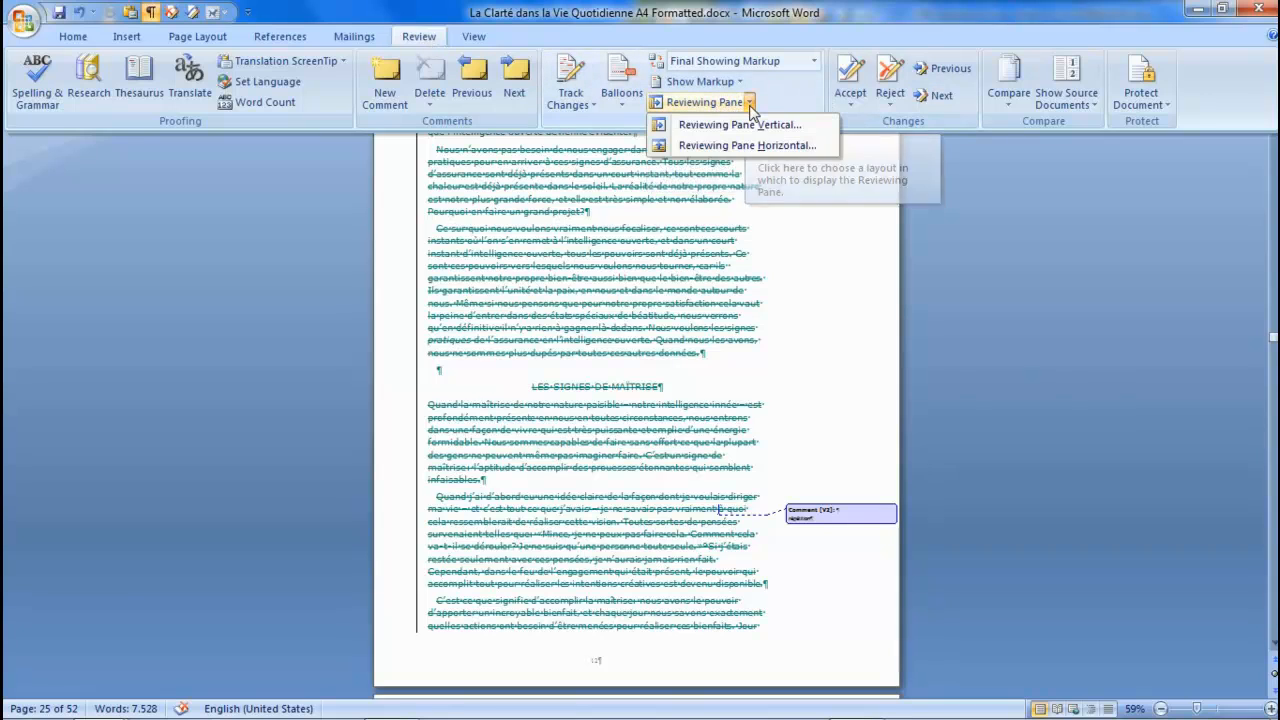
pyautogui.click(738, 126)
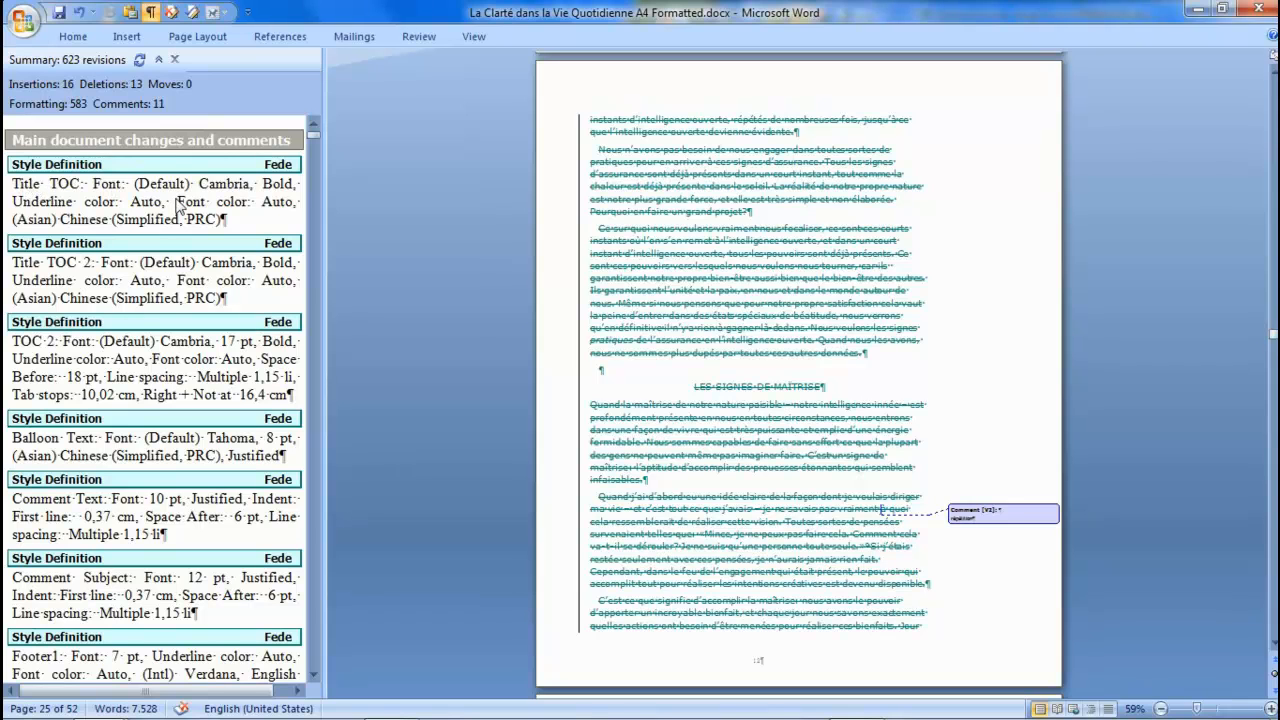
# Examine the title page's style and formatting changes at 90% zoom, together with their entries in the revision list.
pyautogui.click(1272, 352)
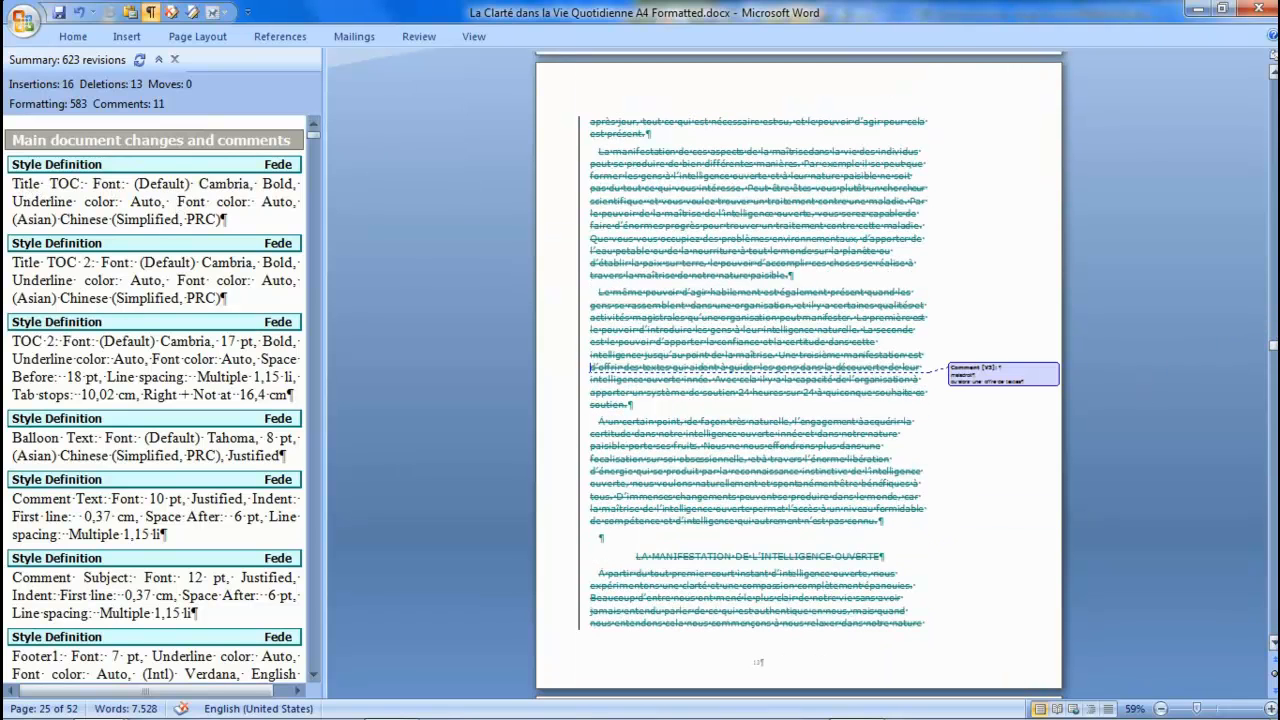
pyautogui.moveTo(1272, 352); pyautogui.dragTo(1272, 74)
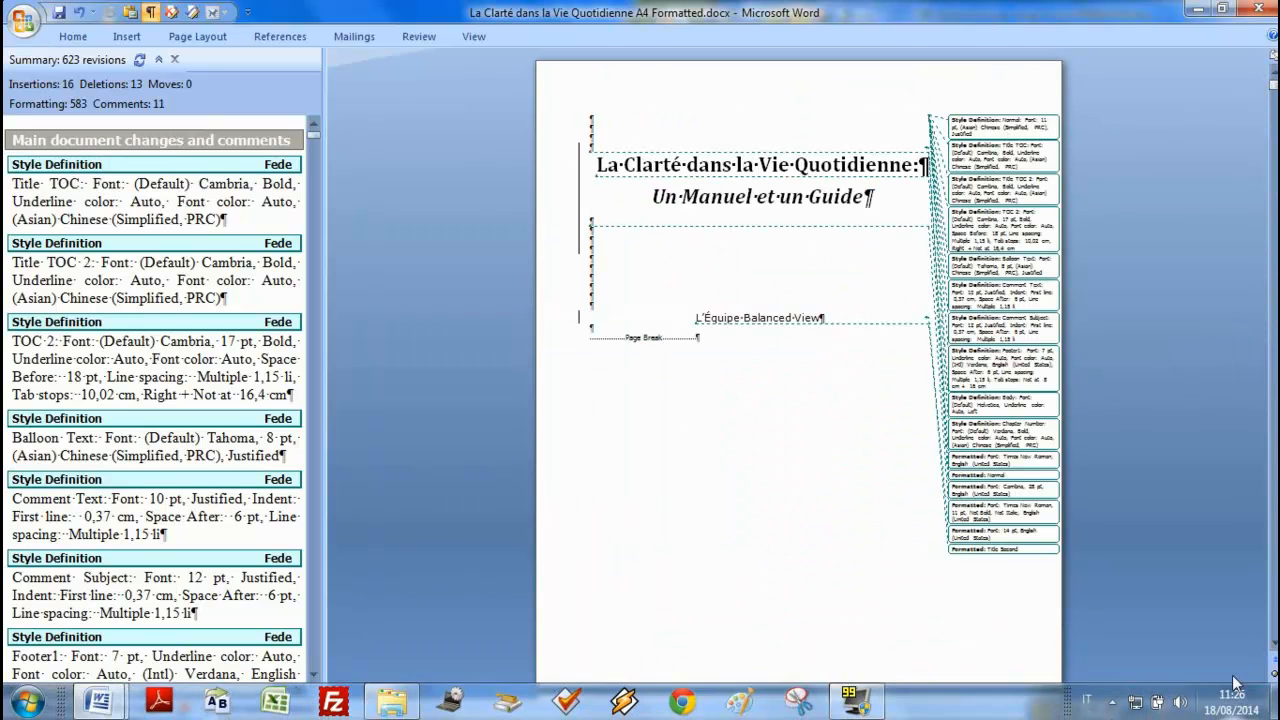
pyautogui.keyDown('ctrl'); pyautogui.scroll(3, 1256, 660); pyautogui.keyUp('ctrl')
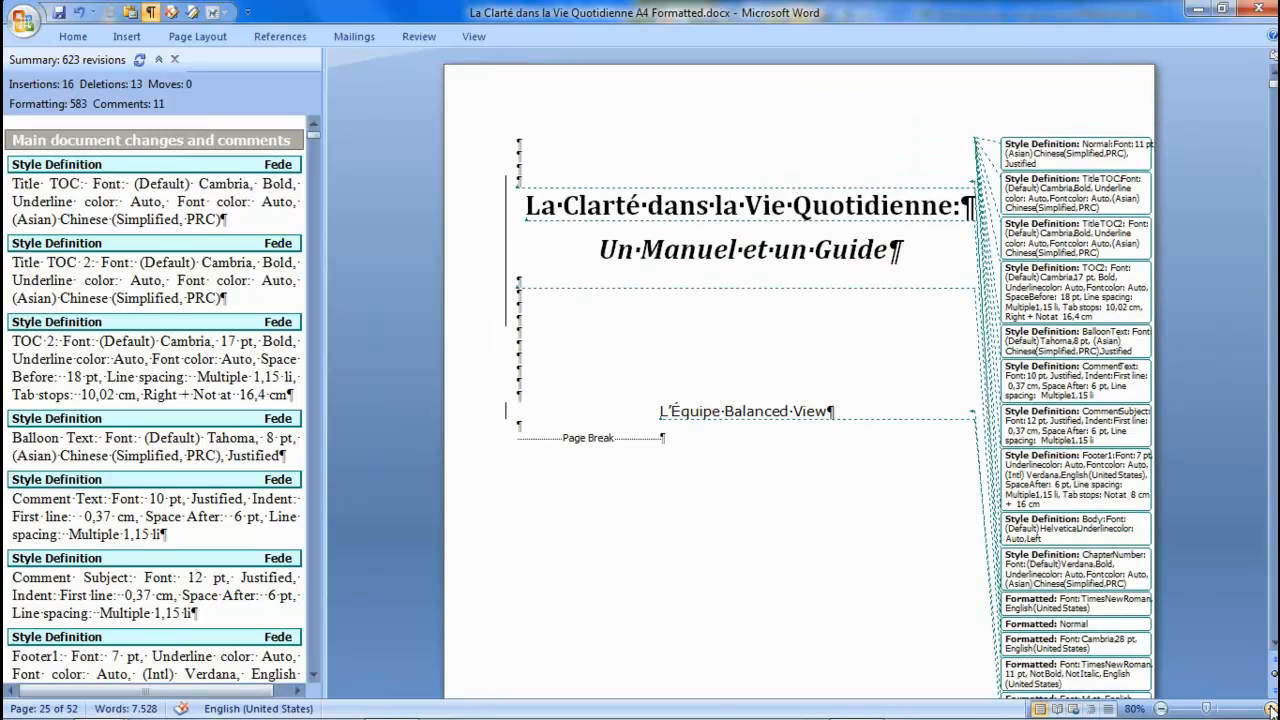
pyautogui.click(1036, 163)
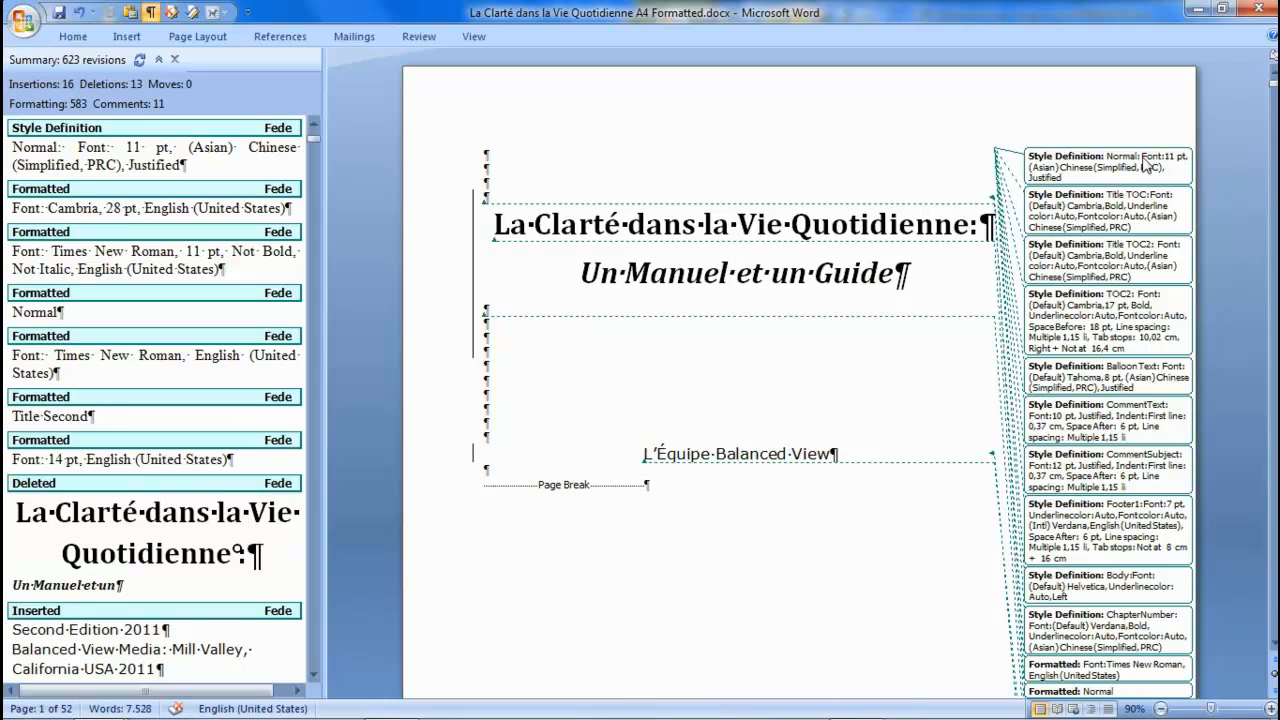
pyautogui.scroll(5, 315, 140)
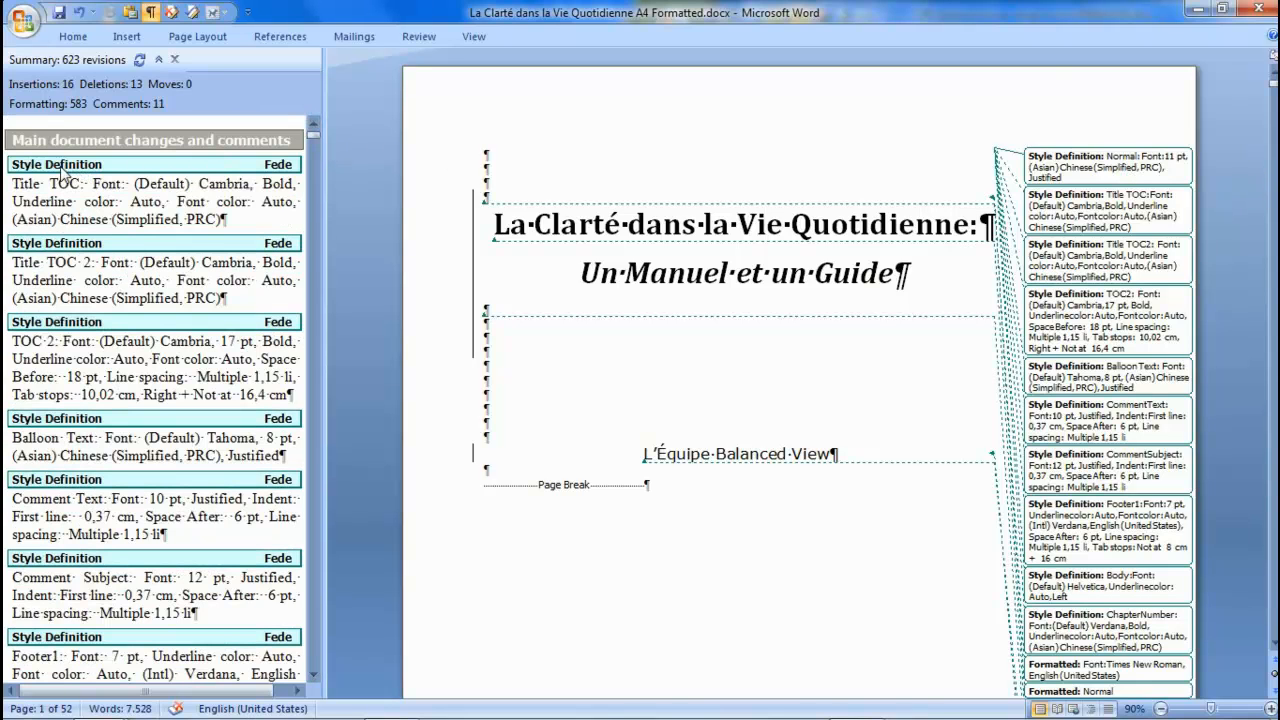
pyautogui.click(1085, 175)
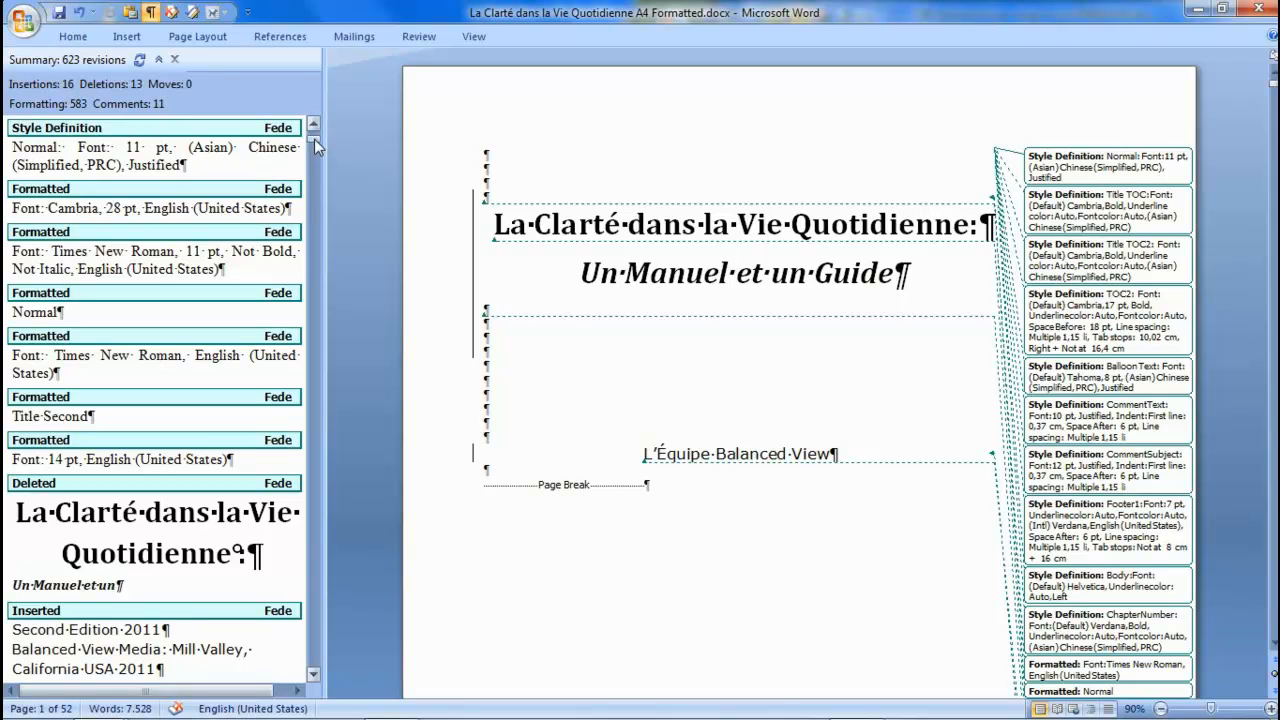
pyautogui.moveTo(314, 139)
pyautogui.mouseDown()
pyautogui.moveTo(311, 212)
pyautogui.moveTo(317, 152)
pyautogui.mouseUp()
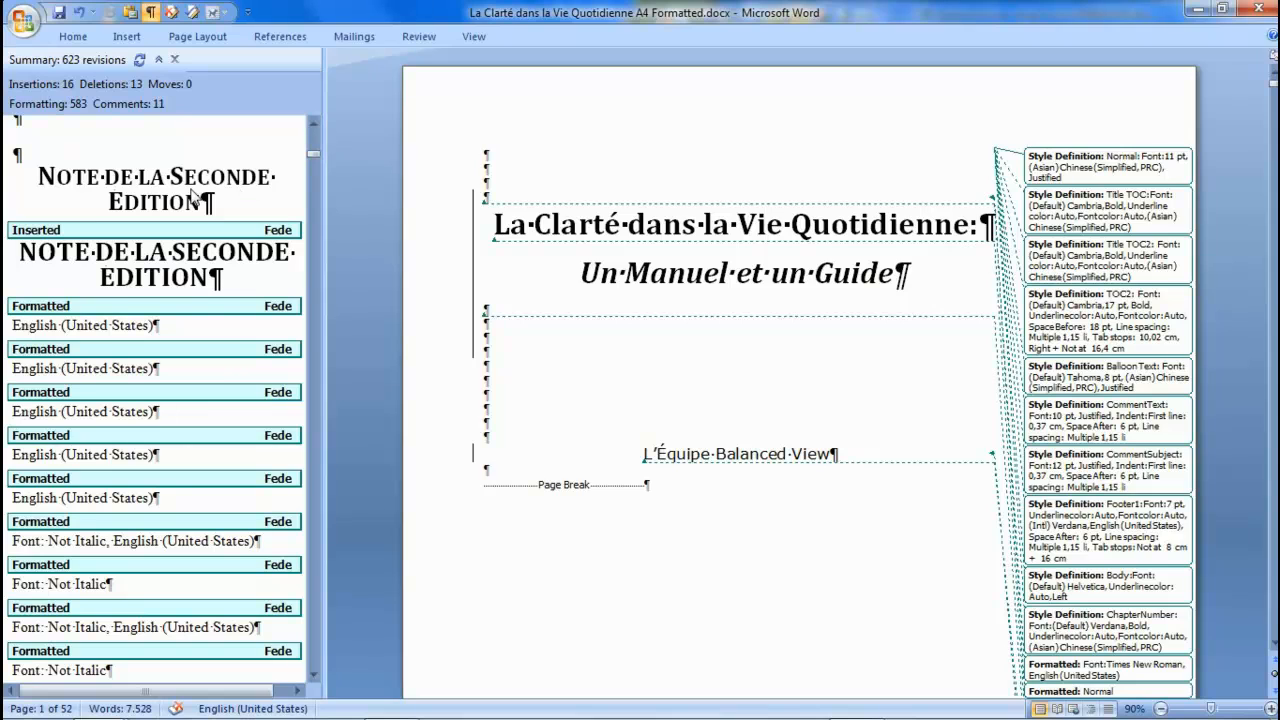
# Mark the deleted heading "Note de la Seconde Edition" in the revision list as French (France).
pyautogui.moveTo(40, 180); pyautogui.dragTo(238, 220)
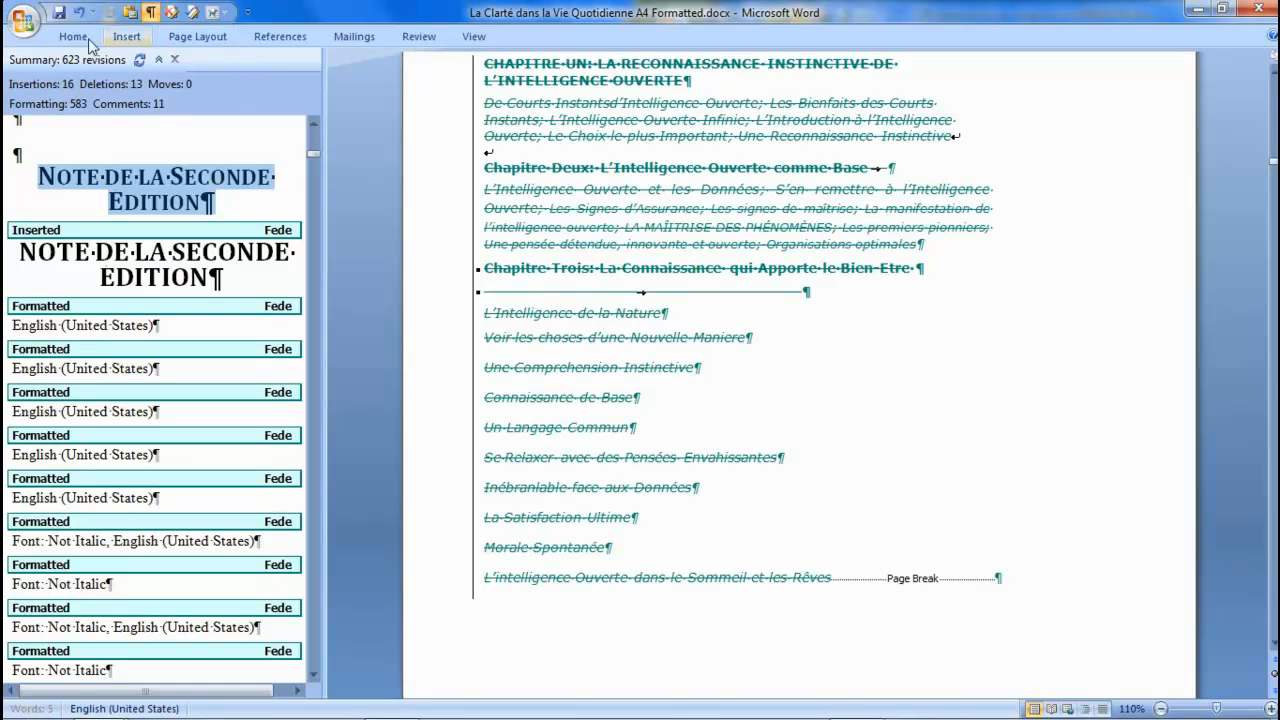
pyautogui.click(418, 38)
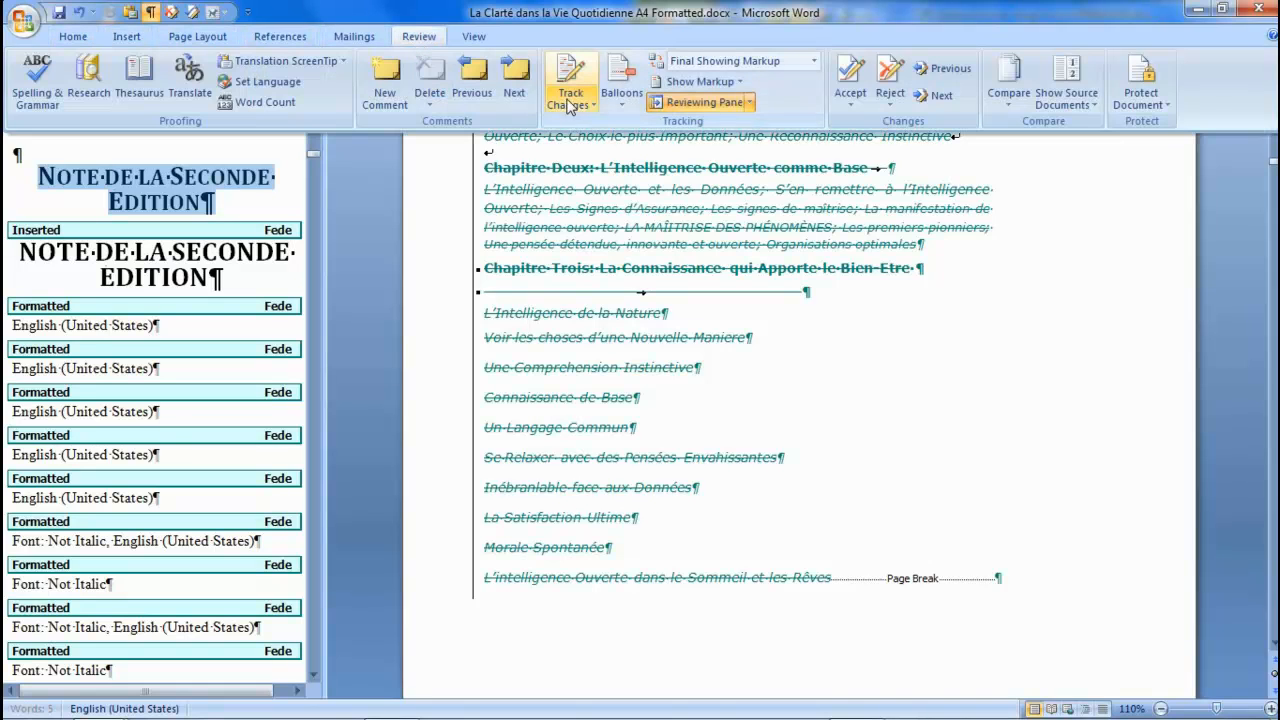
pyautogui.click(276, 85)
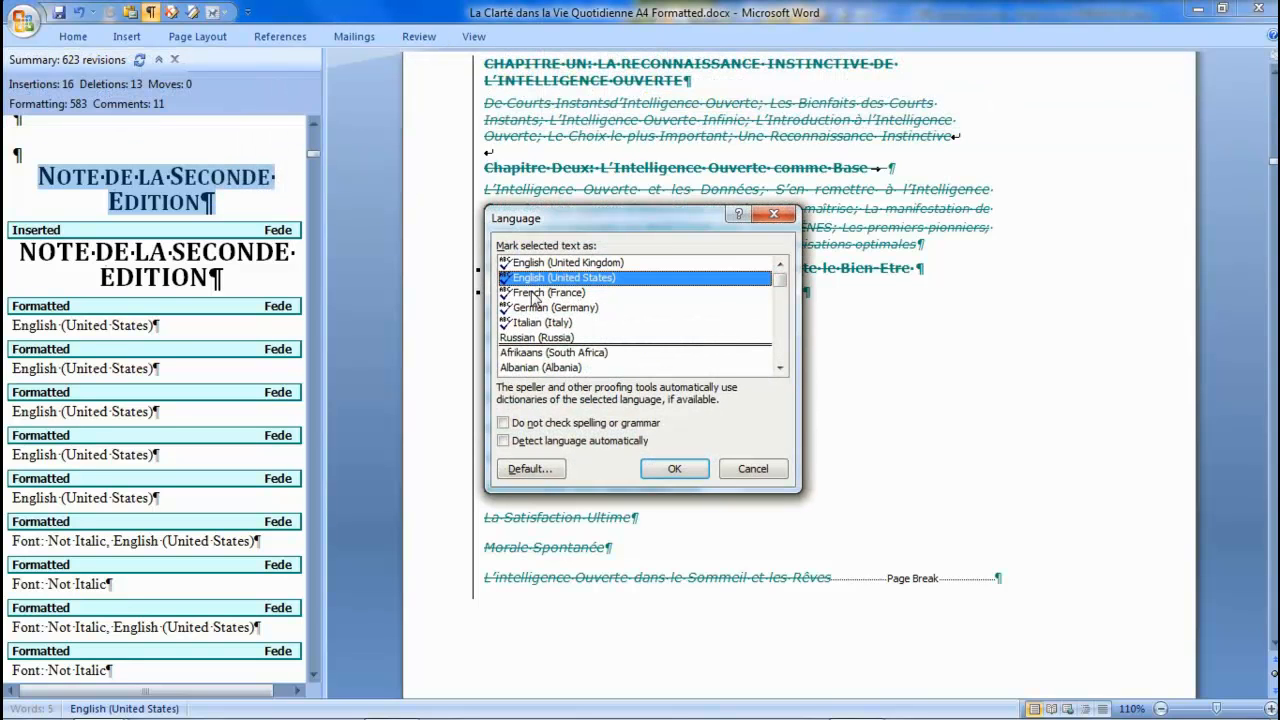
pyautogui.doubleClick(533, 292)
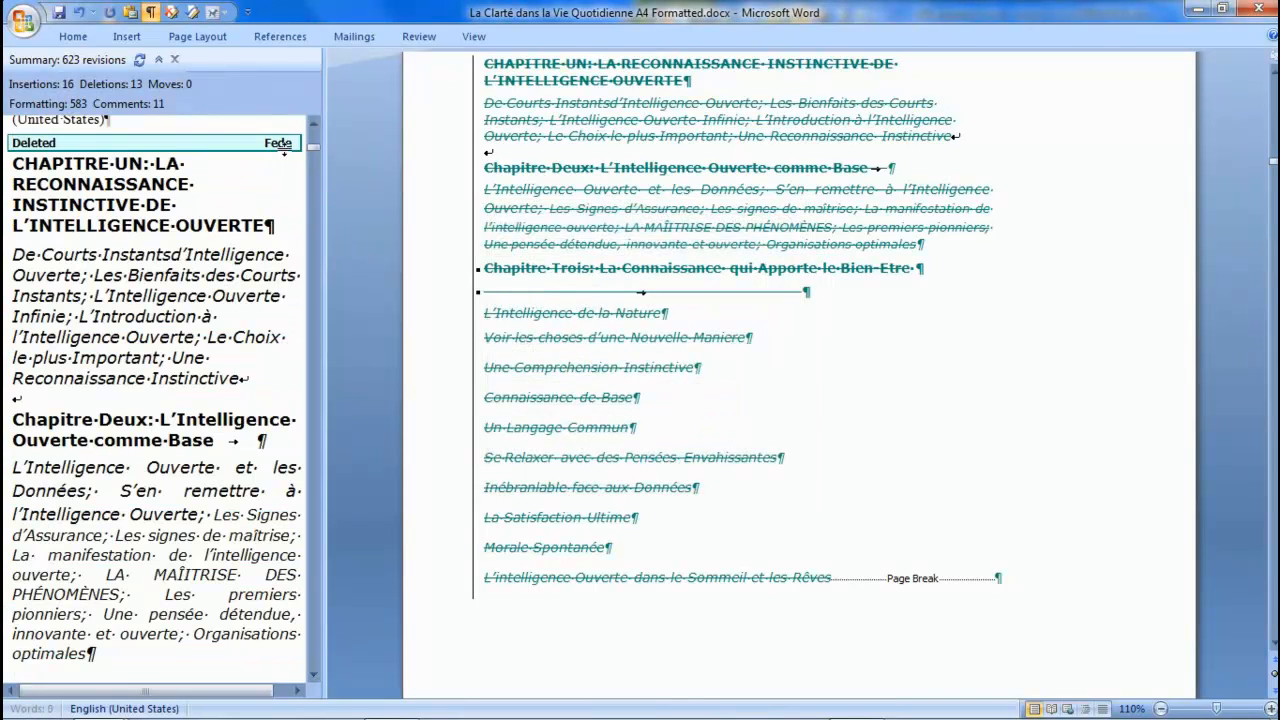
# Read through the revision list from the style definitions to the formatting entries below "NOTE DE LA SECONDE EDITION".
pyautogui.moveTo(316, 144); pyautogui.dragTo(314, 135)
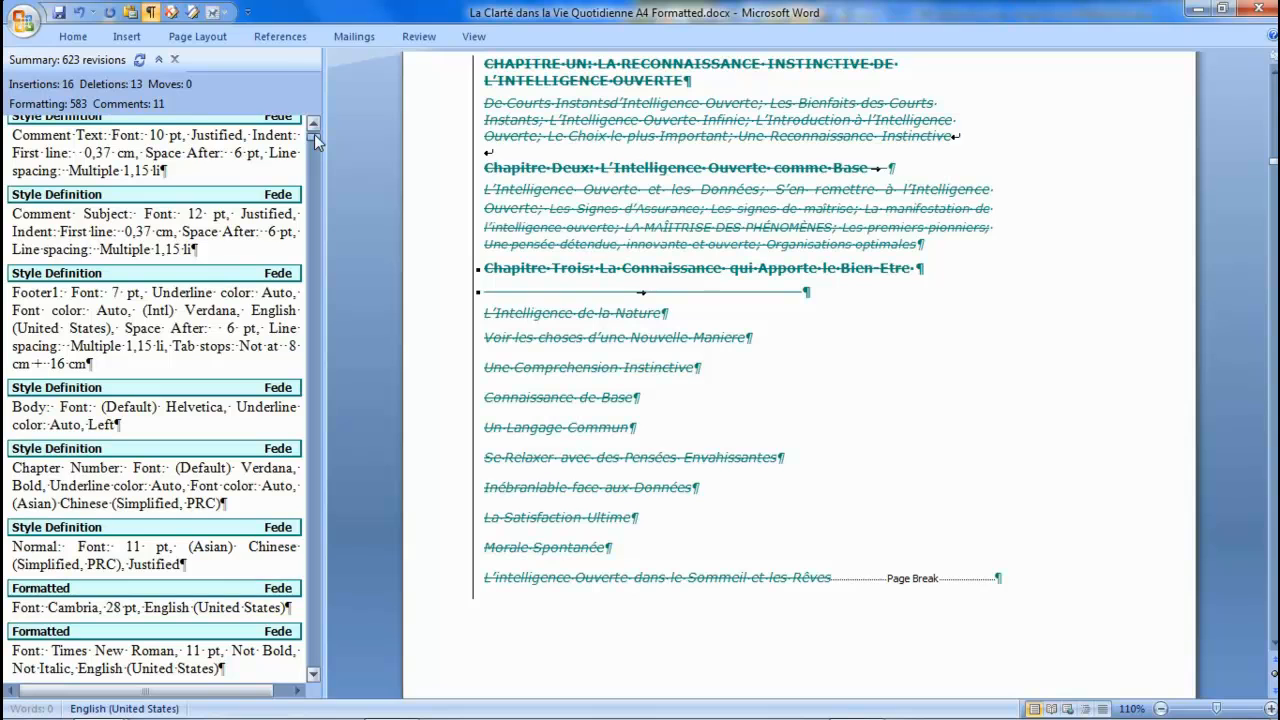
pyautogui.click(313, 203)
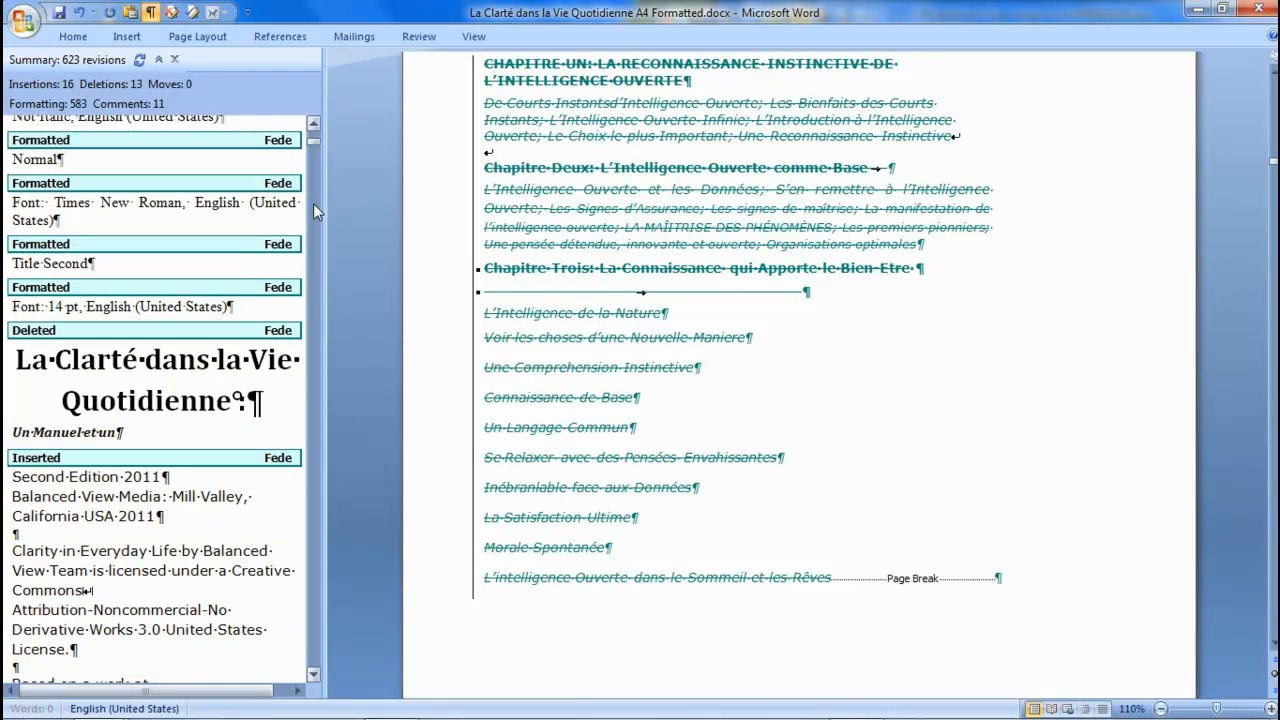
pyautogui.click(310, 305)
pyautogui.click(309, 307)
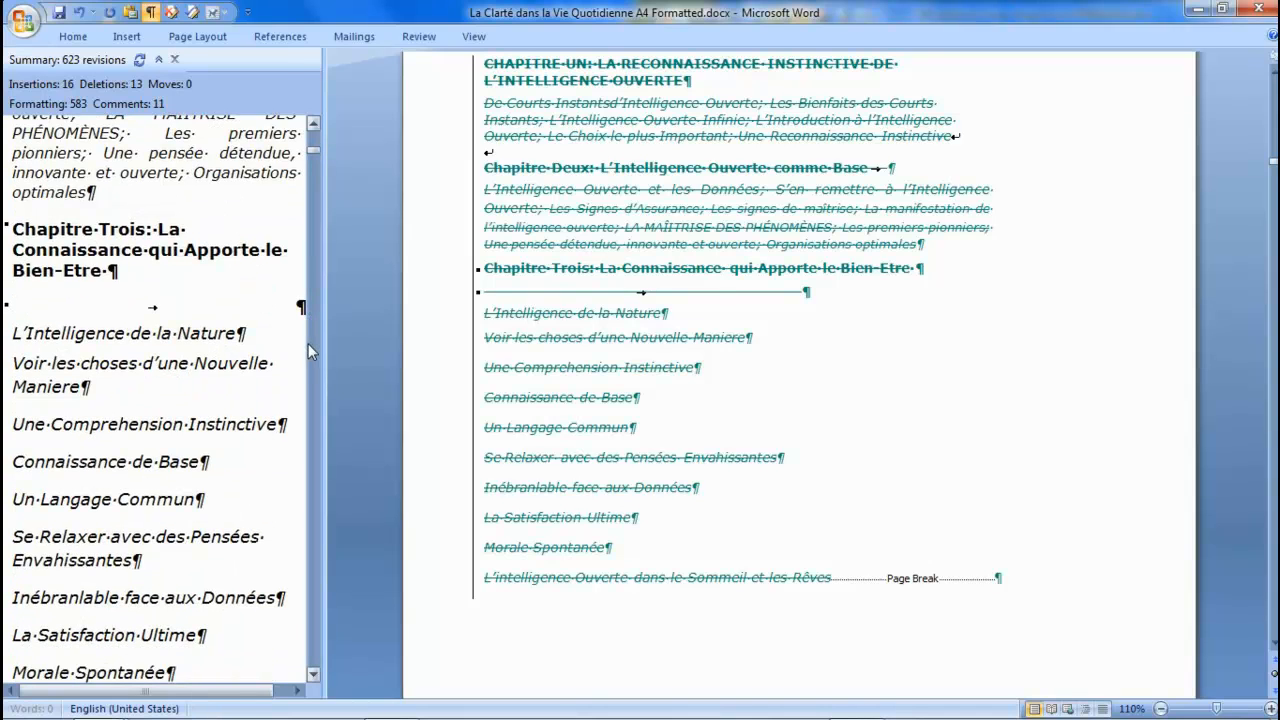
pyautogui.click(308, 343)
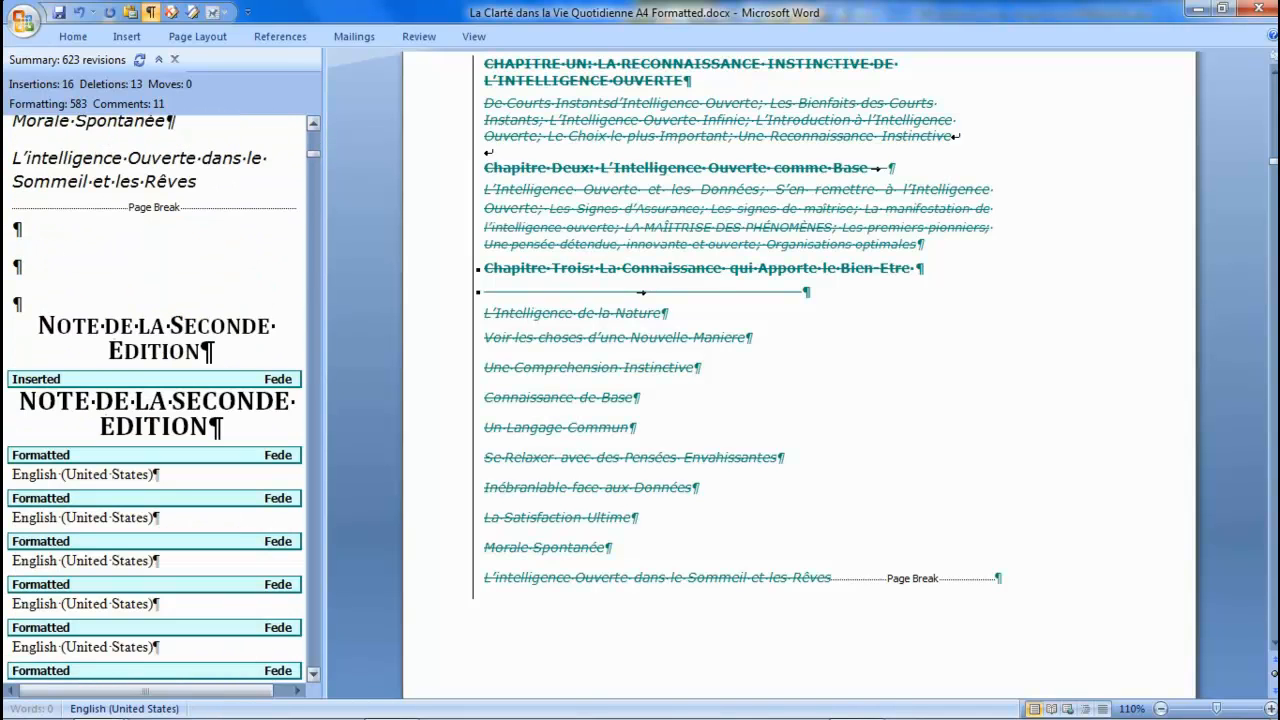
pyautogui.click(314, 675)
pyautogui.moveTo(314, 676); pyautogui.dragTo(314, 680)
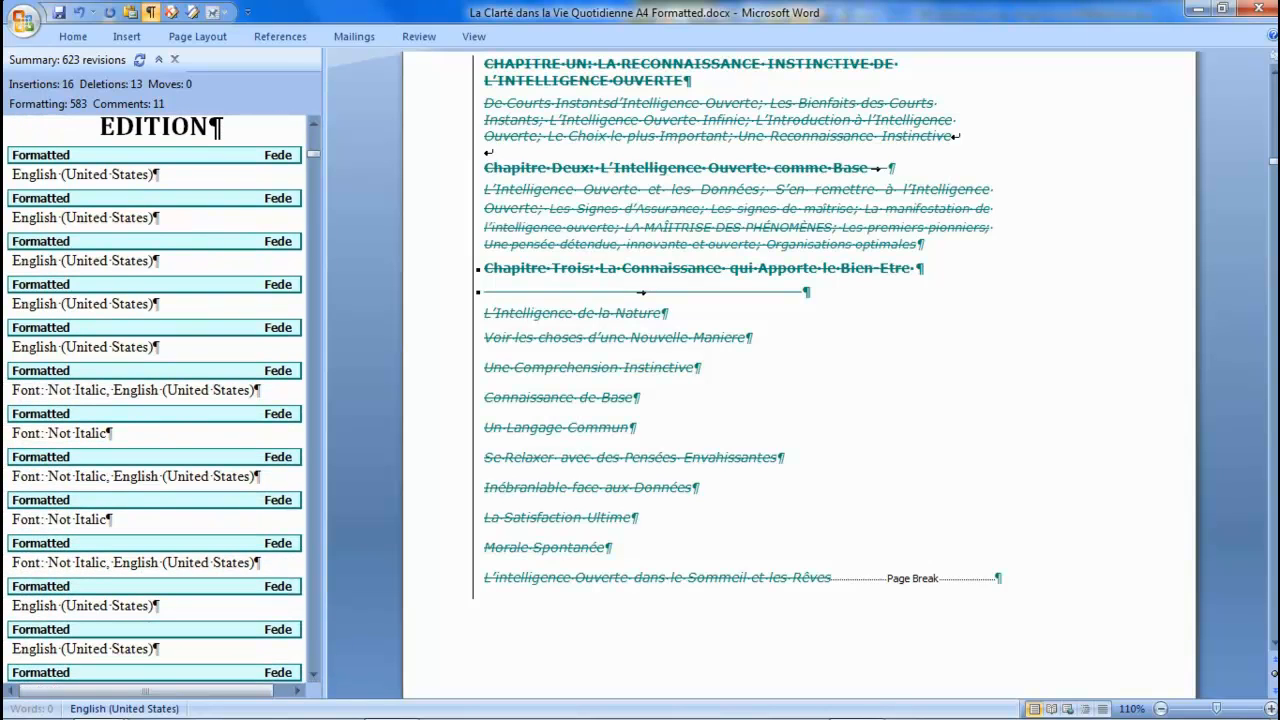
# Set the proofing language of the whole compared document to French (France).
pyautogui.click(538, 168)
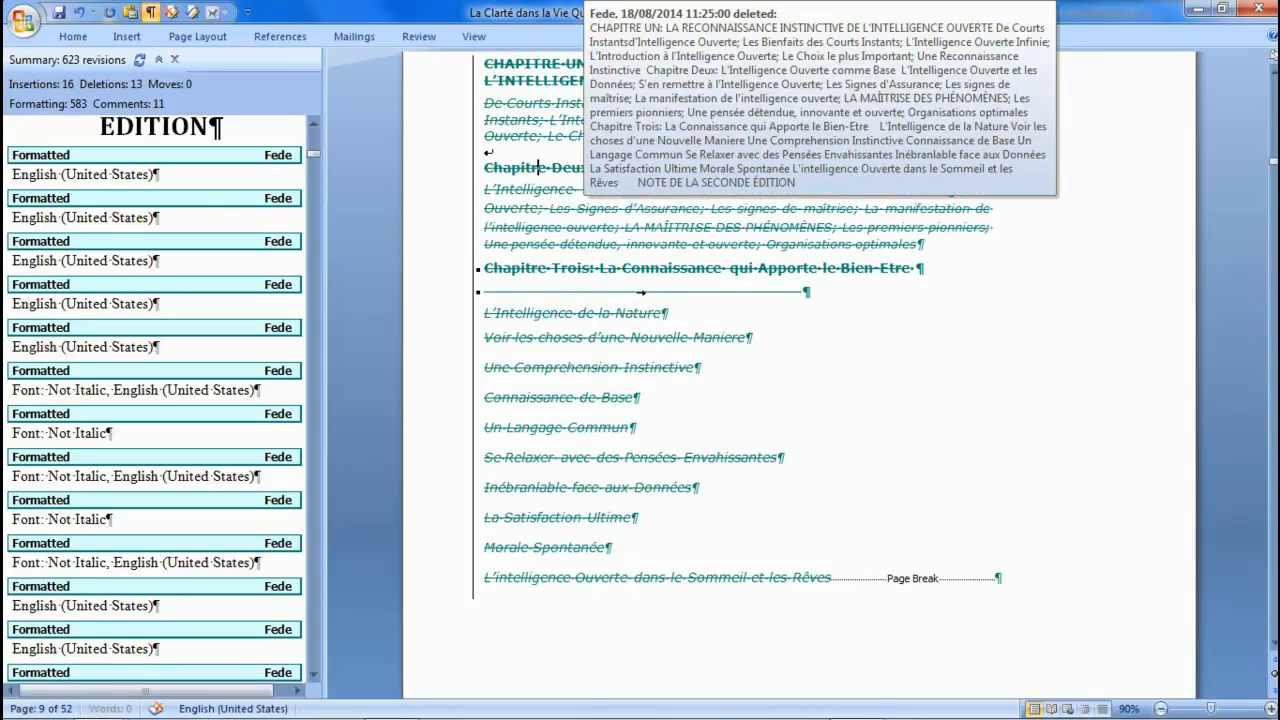
pyautogui.hotkey('ctrl', 'a')
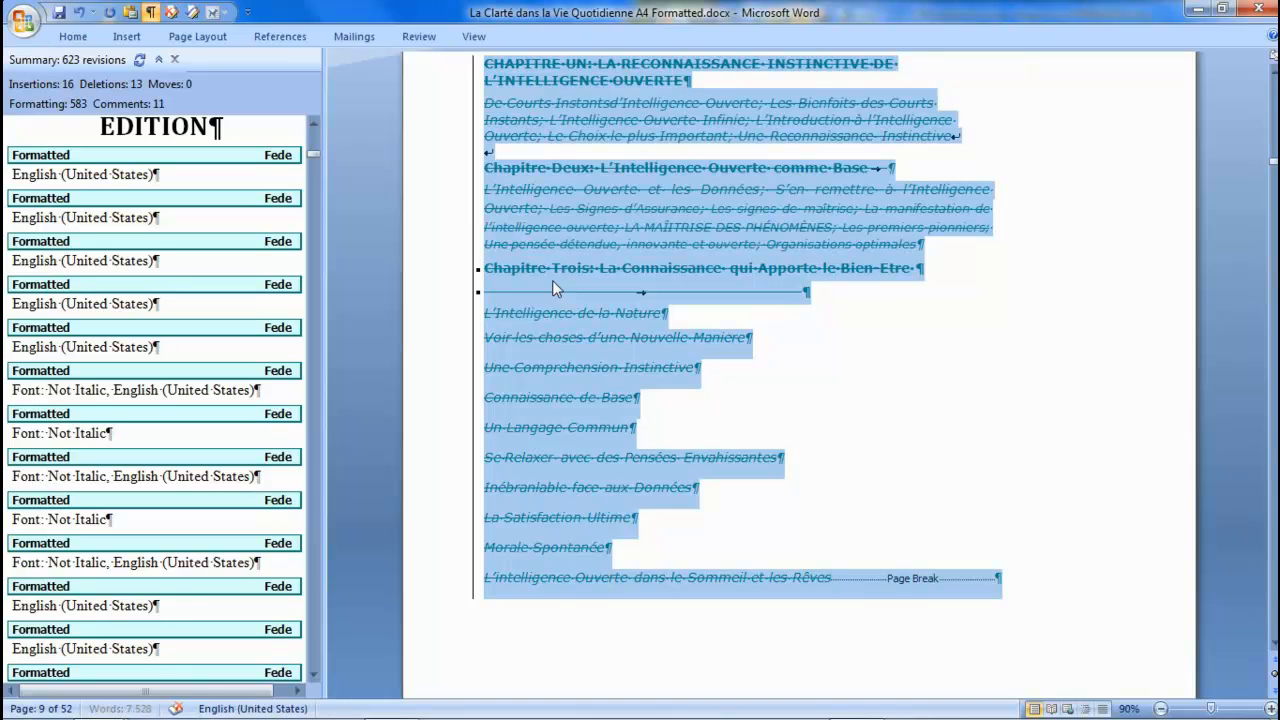
pyautogui.click(419, 37)
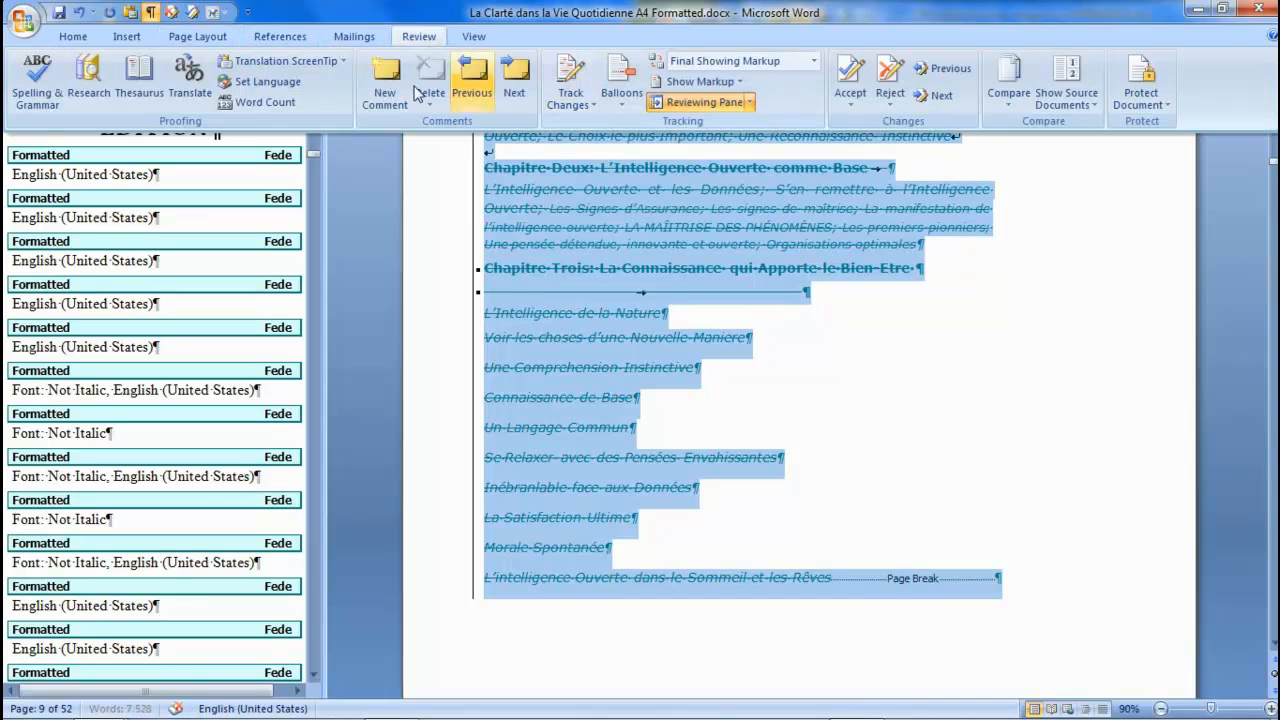
pyautogui.click(271, 83)
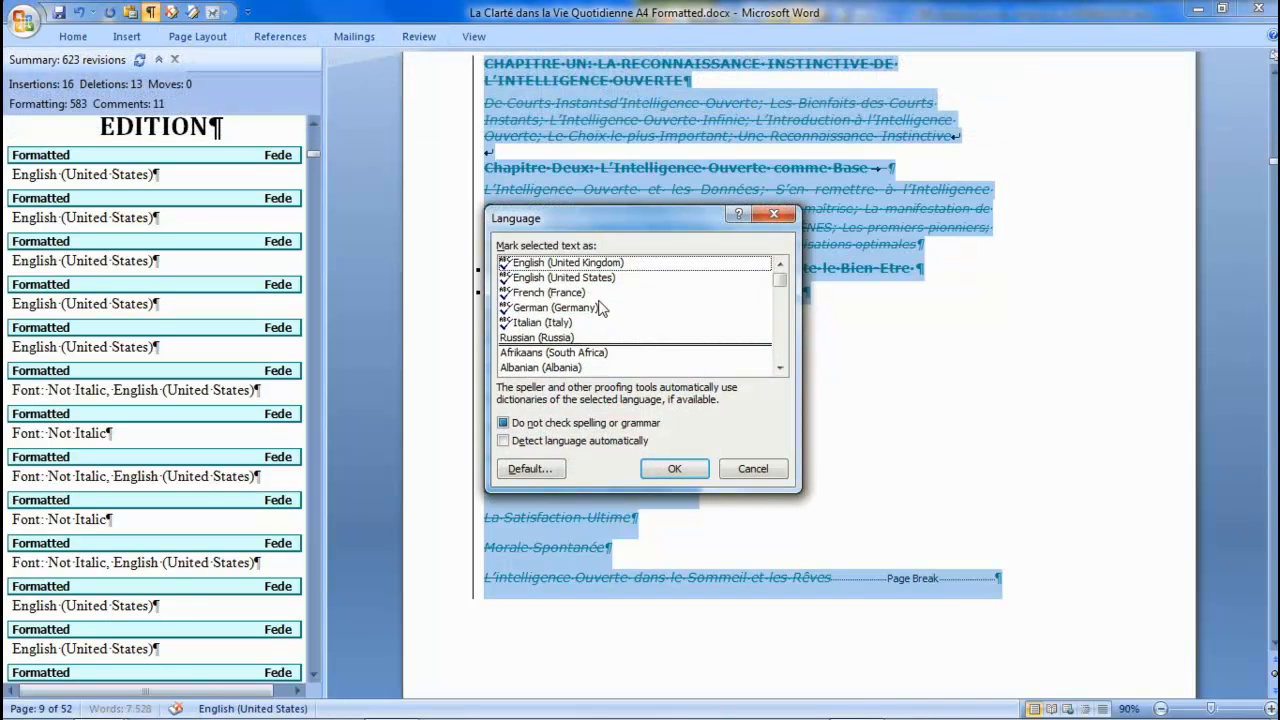
pyautogui.click(540, 292)
pyautogui.click(675, 469)
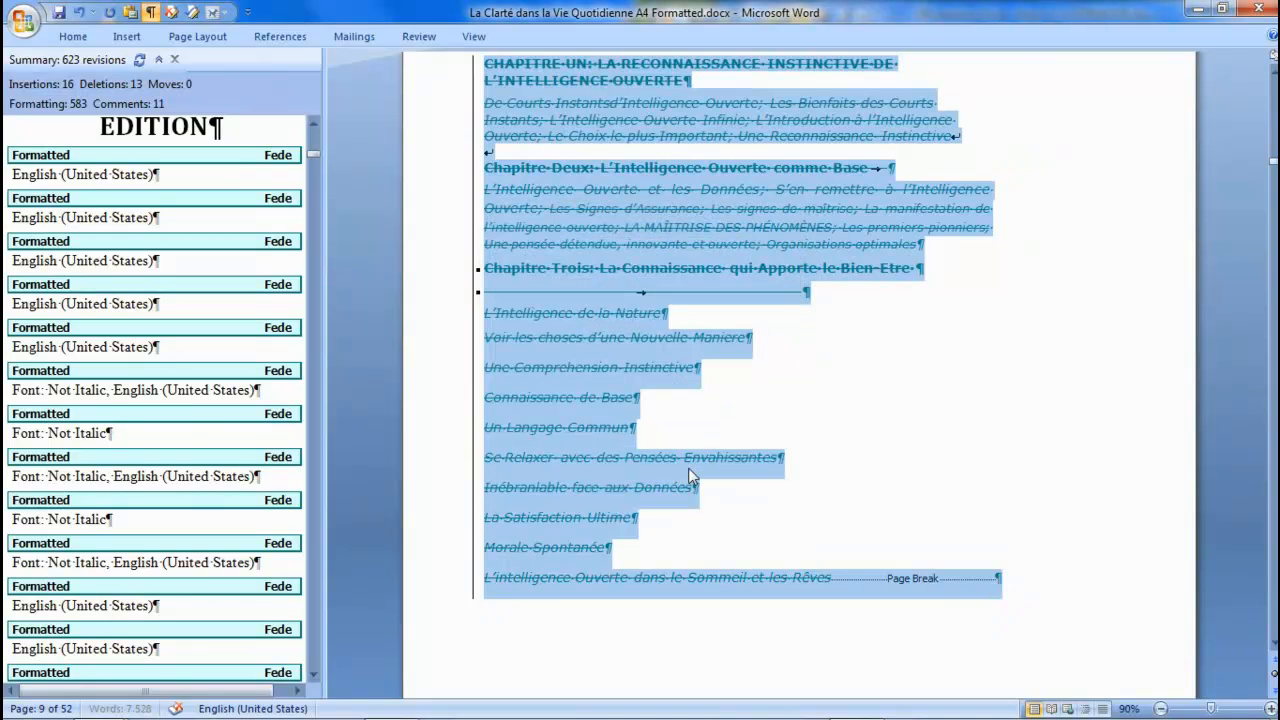
# Review the updated revision list across the chapter headings and back to the entries under "NOTE DE LA SECONDE EDITION".
pyautogui.click(374, 173)
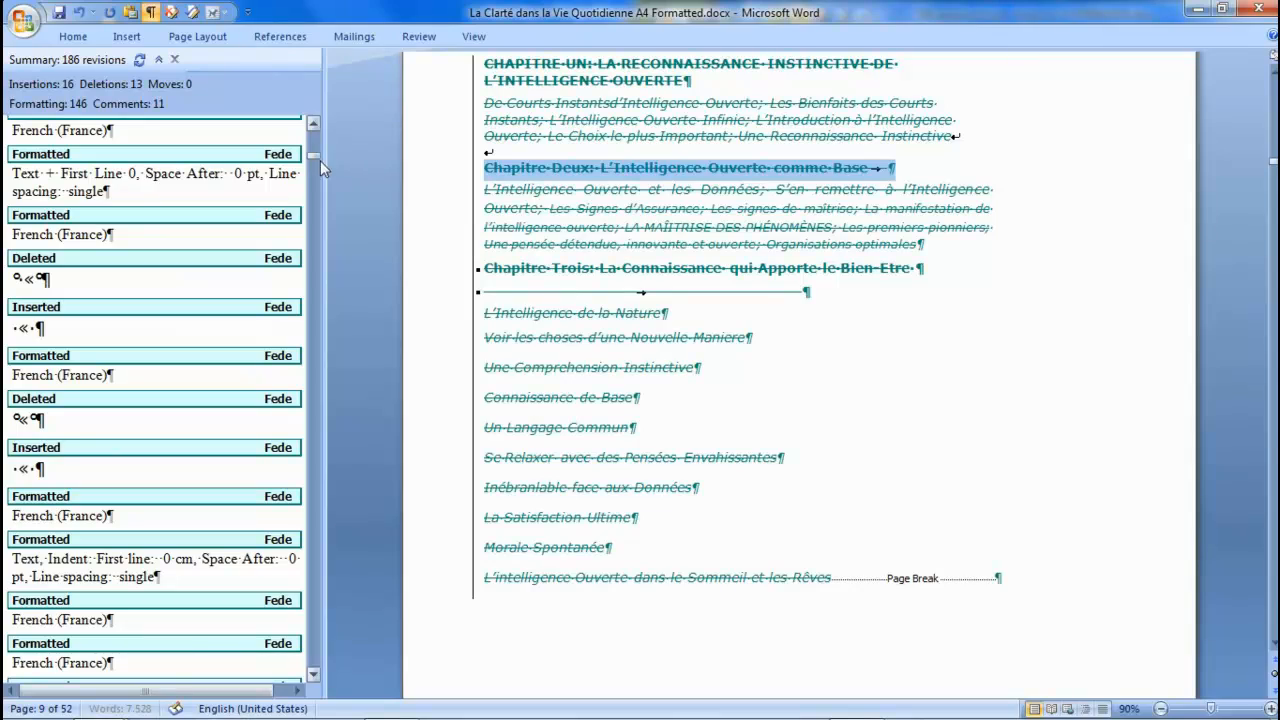
pyautogui.moveTo(308, 156)
pyautogui.mouseDown()
pyautogui.moveTo(314, 133)
pyautogui.moveTo(309, 224)
pyautogui.moveTo(312, 165)
pyautogui.mouseUp()
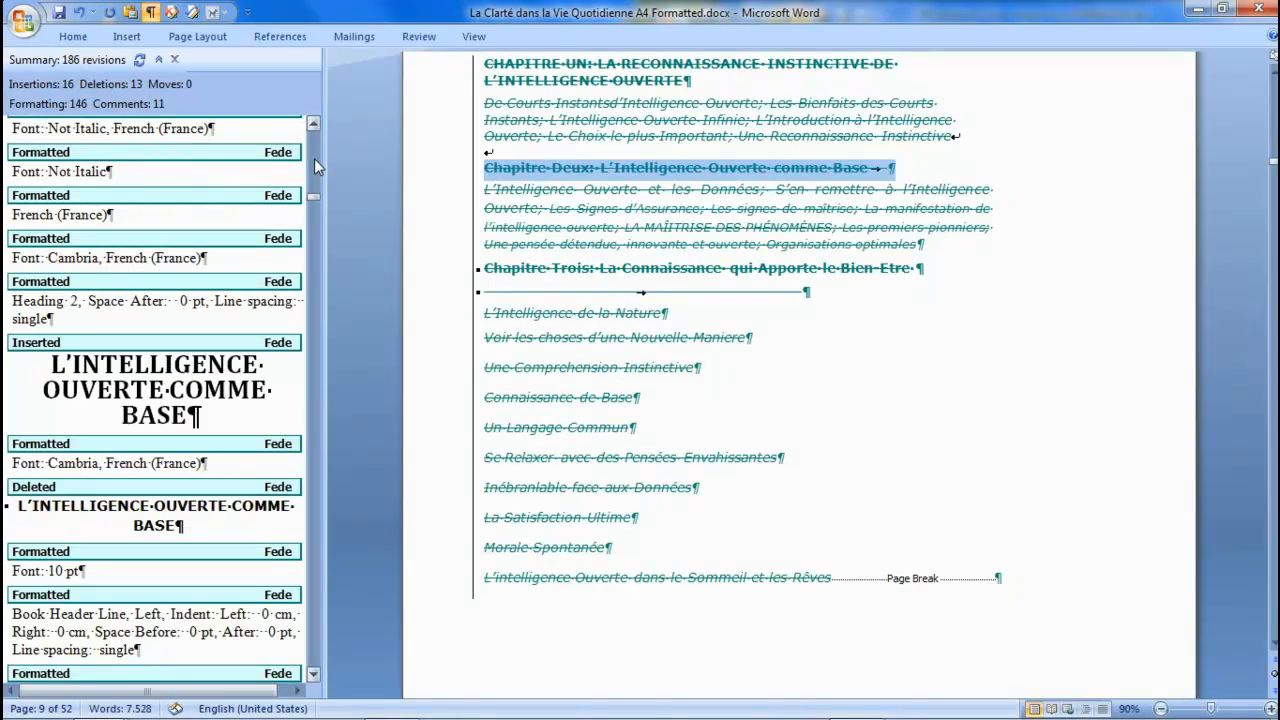
pyautogui.scroll(15, 314, 165)
pyautogui.scroll(10, 314, 160)
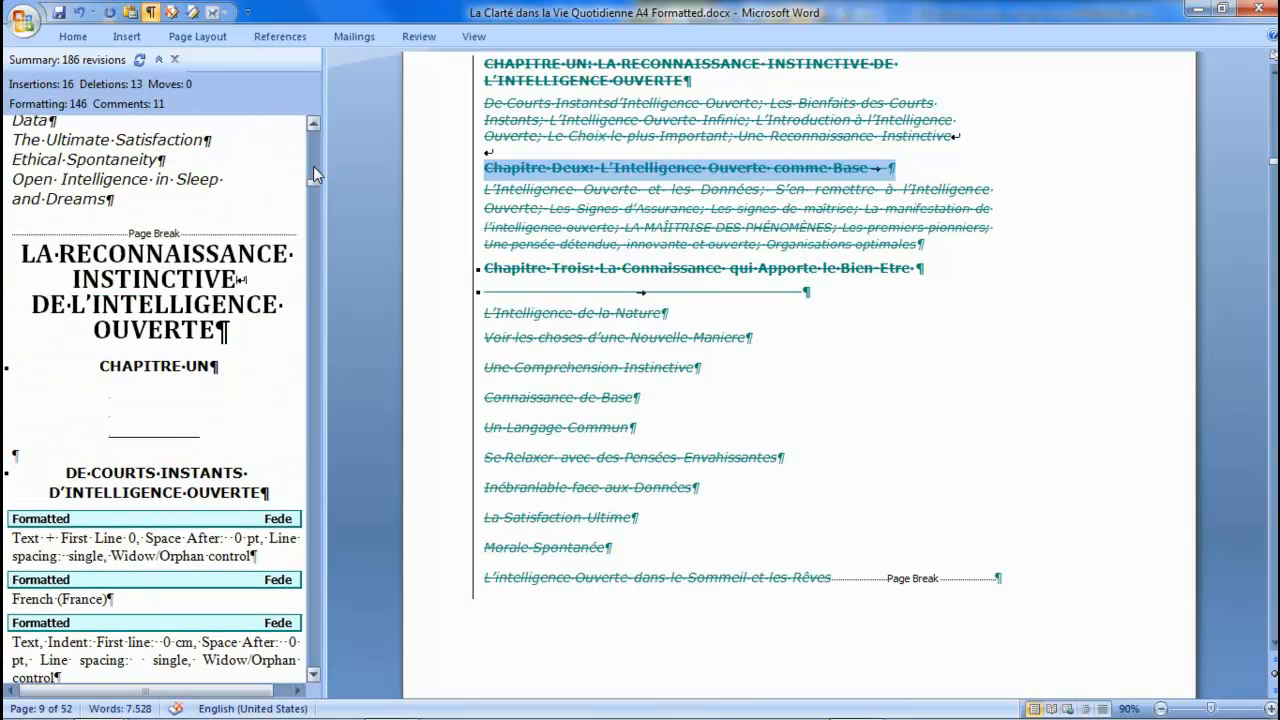
pyautogui.scroll(5, 310, 180)
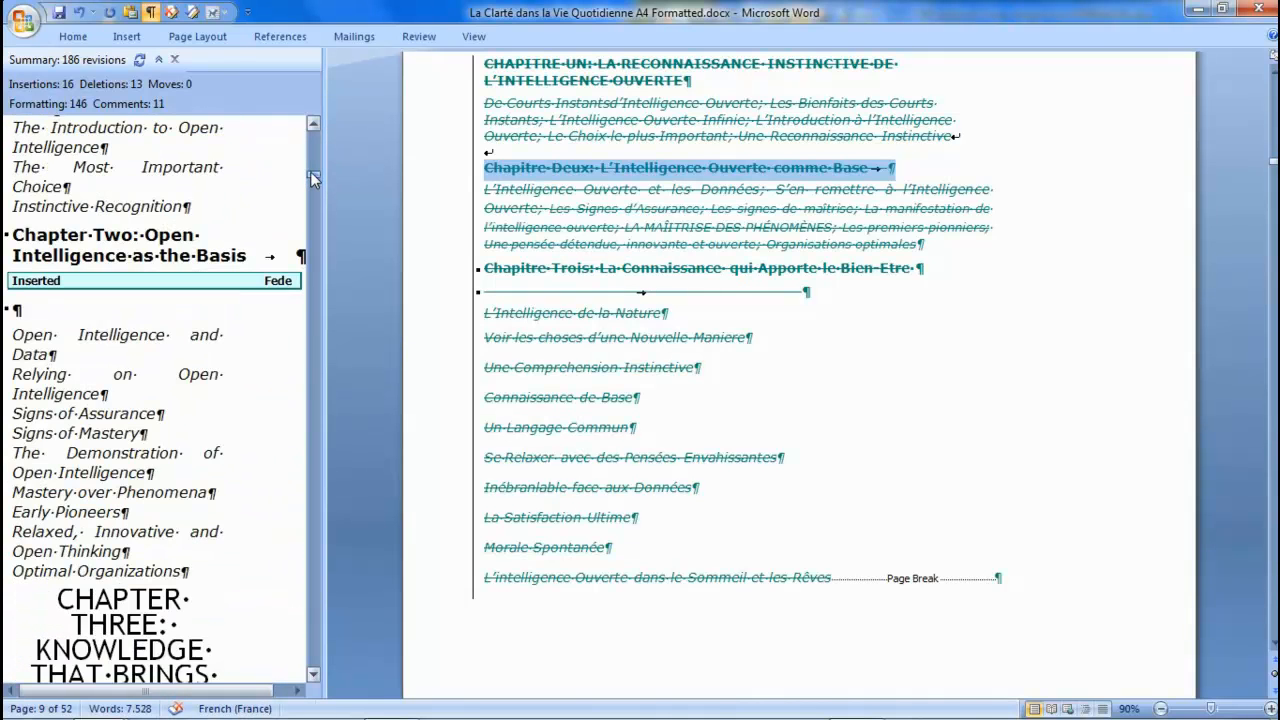
pyautogui.moveTo(310, 171); pyautogui.dragTo(312, 153)
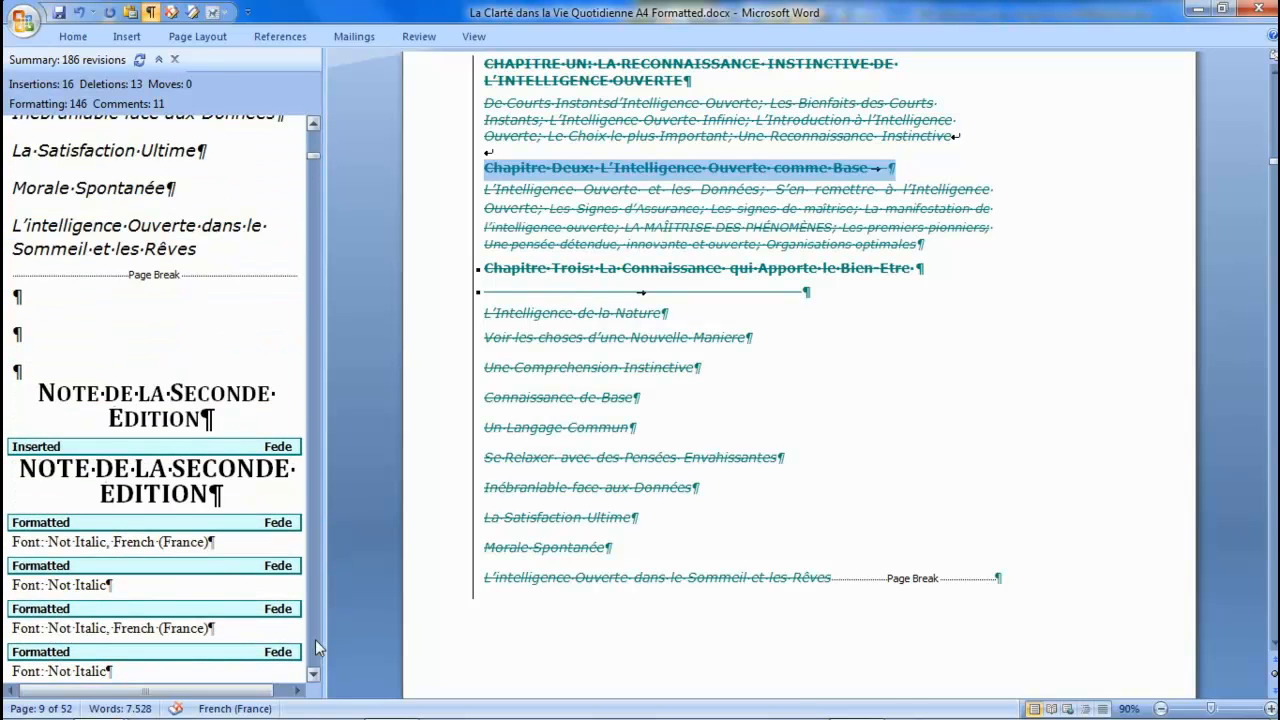
pyautogui.click(315, 677)
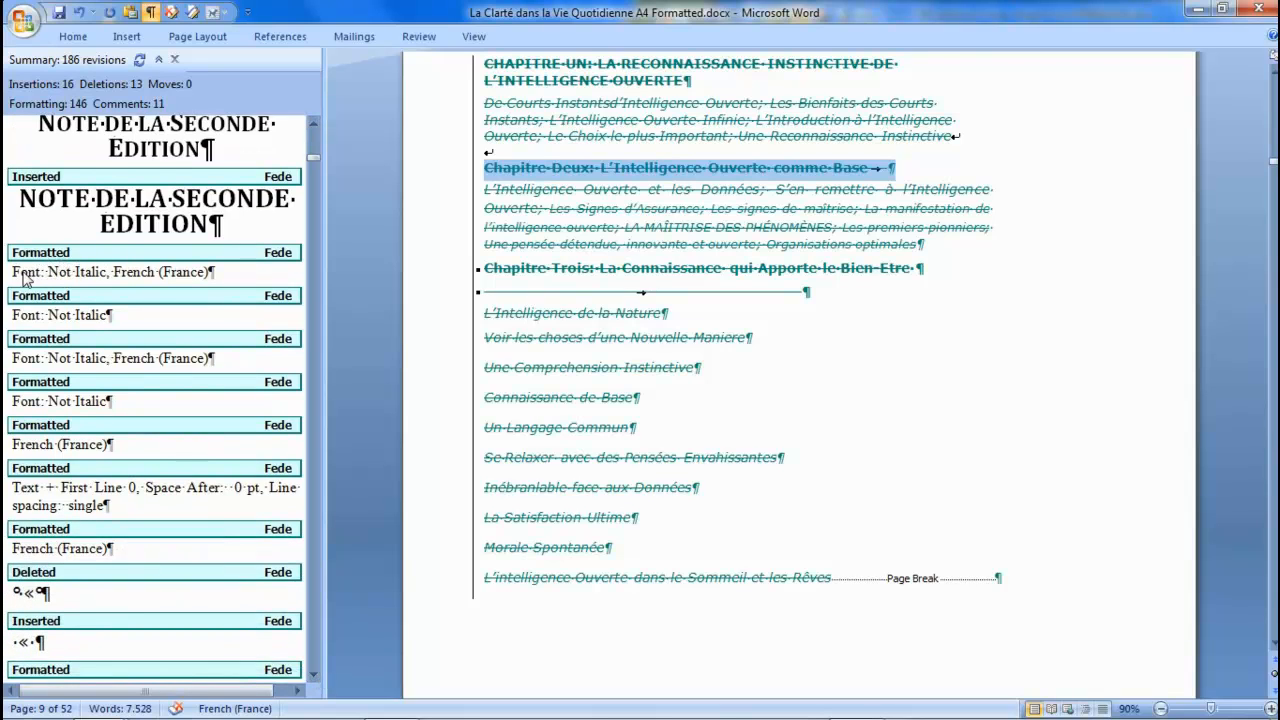
# Locate the first "Not Italic" formatting change in the second-edition note and inspect that page at 100% zoom.
pyautogui.click(104, 281)
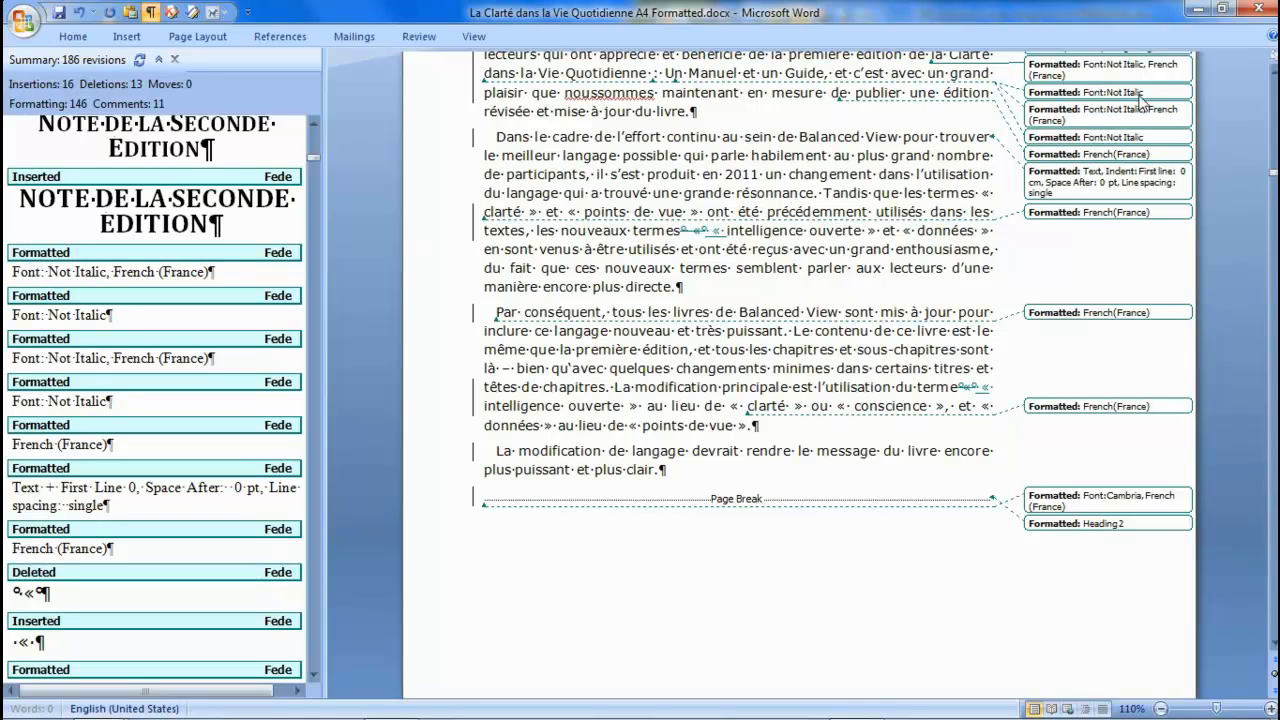
pyautogui.scroll(1, 1261, 84)
pyautogui.scroll(1, 1272, 74)
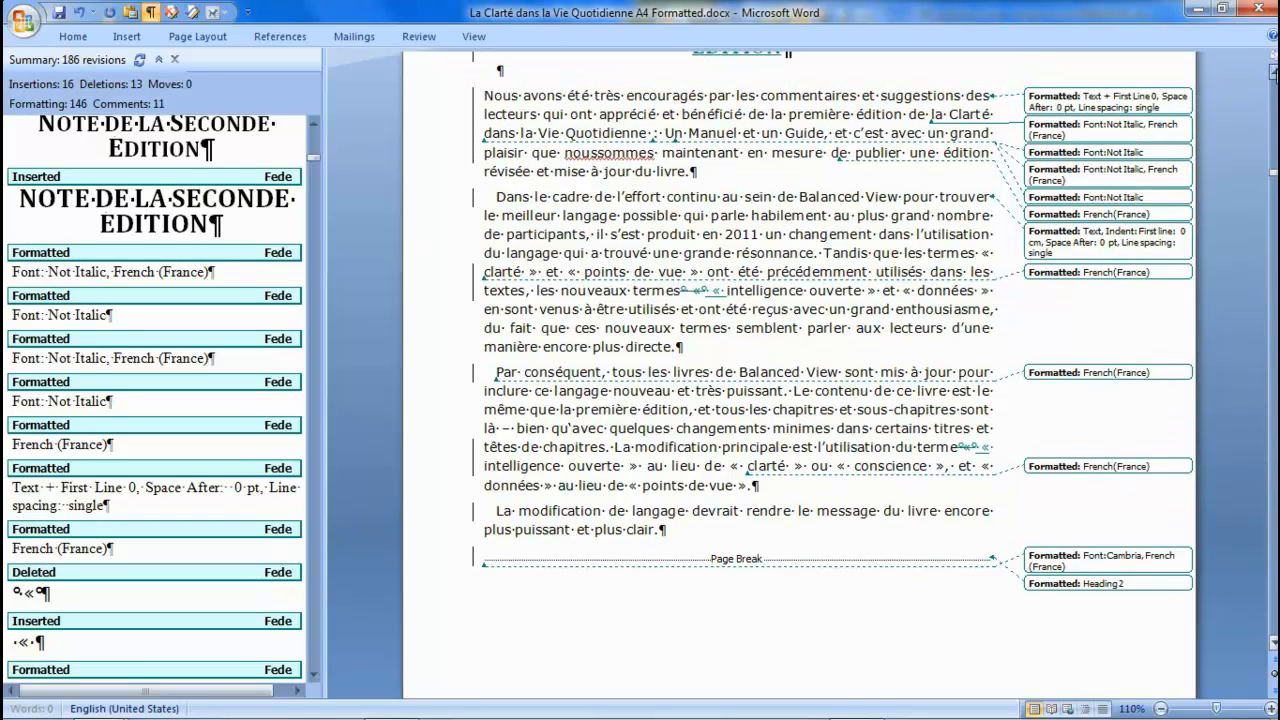
pyautogui.click(1244, 708)
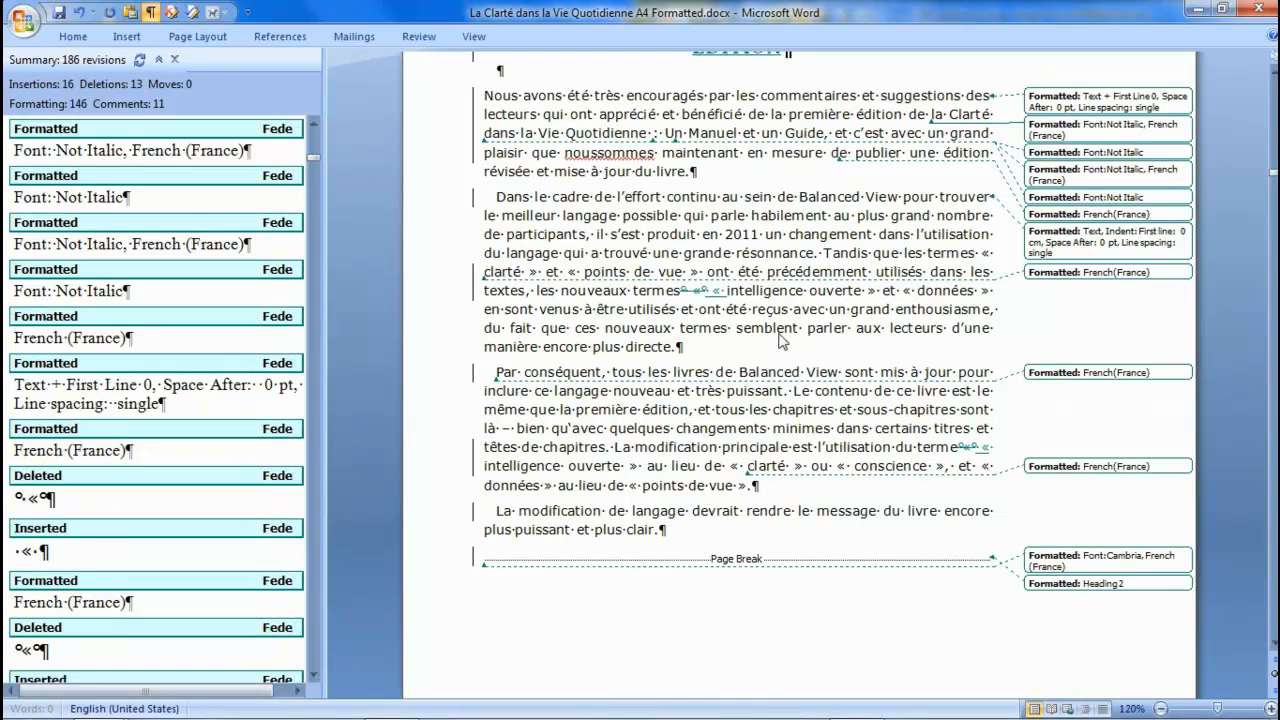
pyautogui.click(950, 141)
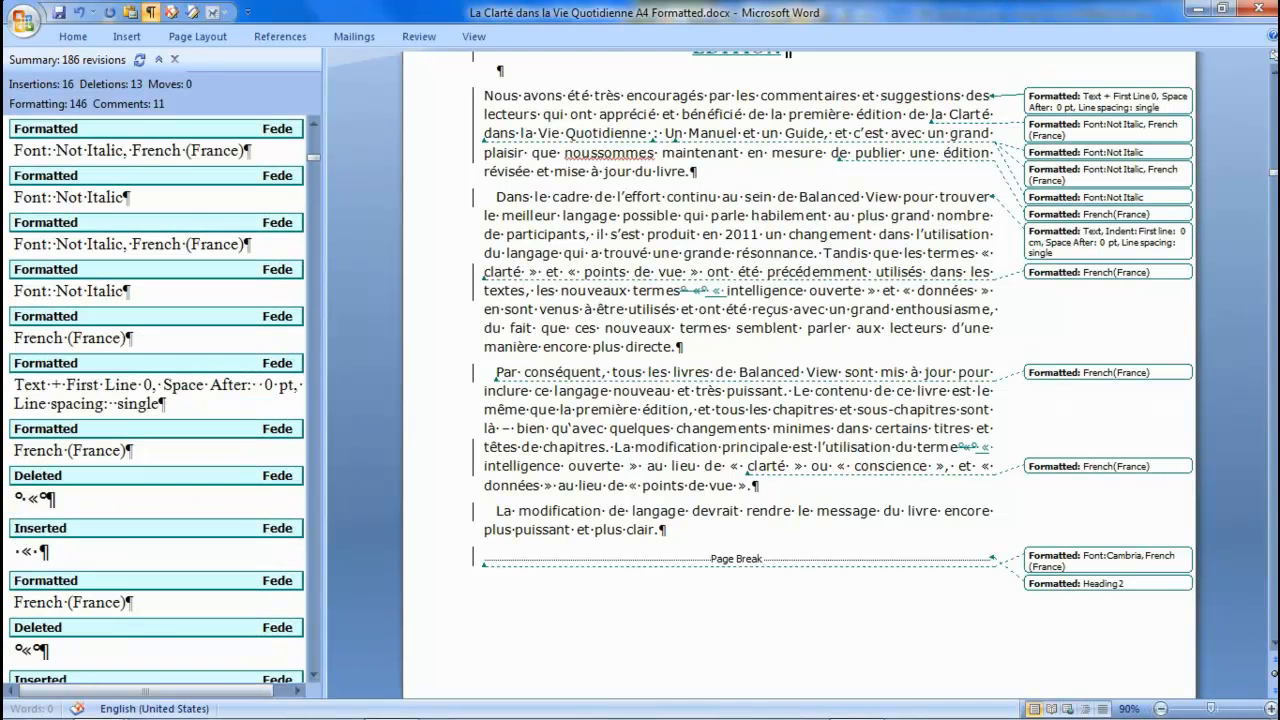
pyautogui.click(1244, 708)
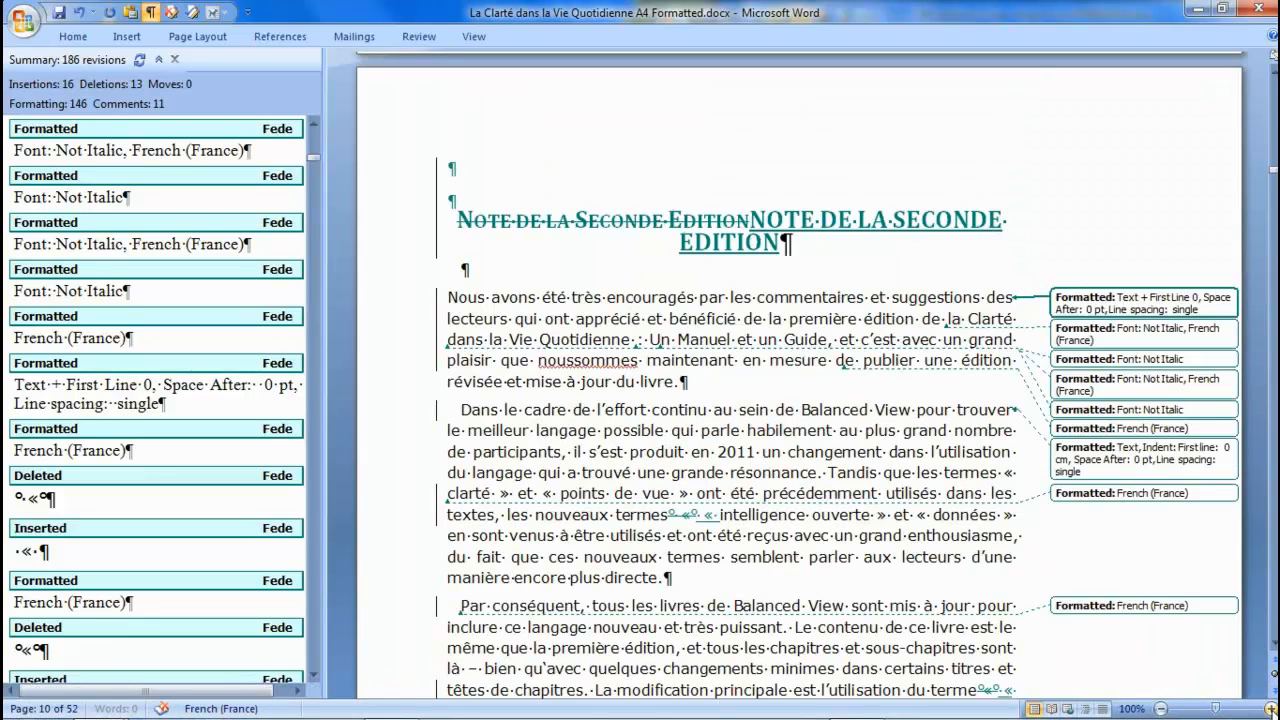
# Reject the "Not Italic, French (France)" formatting change on "la Clarté" in the second-edition note and select those words to check them.
pyautogui.click(1270, 708)
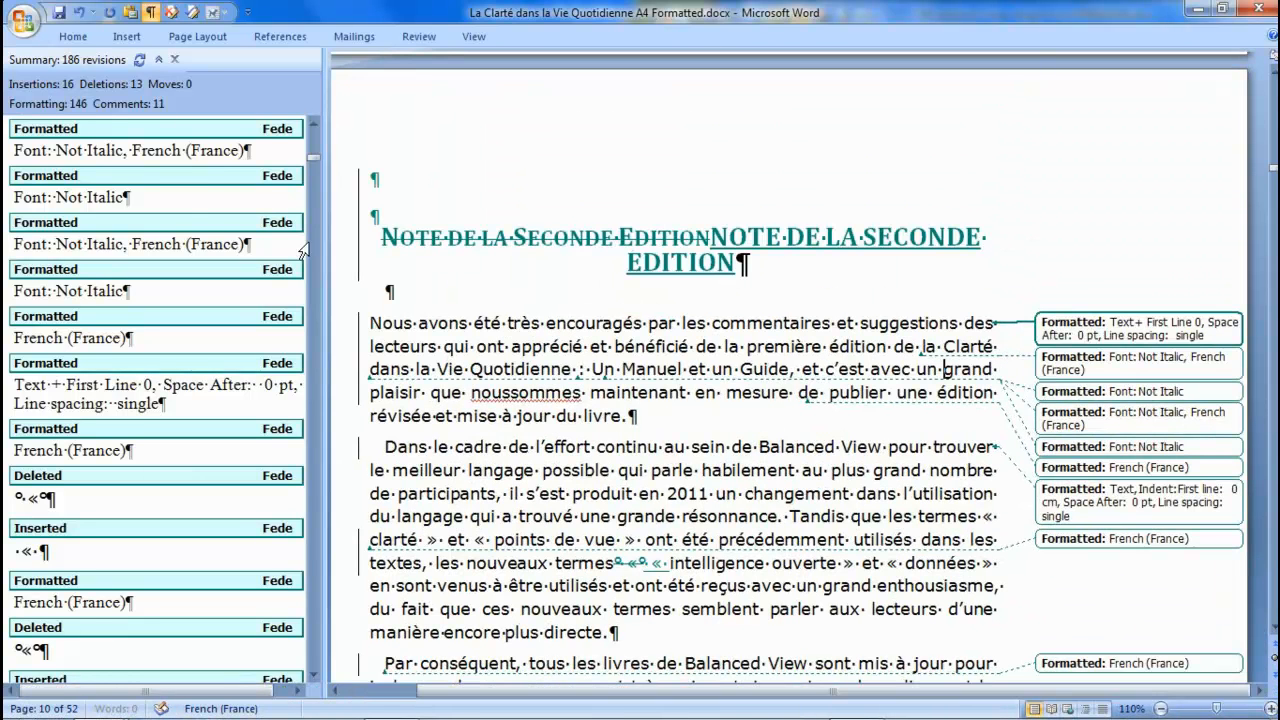
pyautogui.click(314, 125)
pyautogui.click(314, 125)
pyautogui.click(314, 125)
pyautogui.click(66, 257)
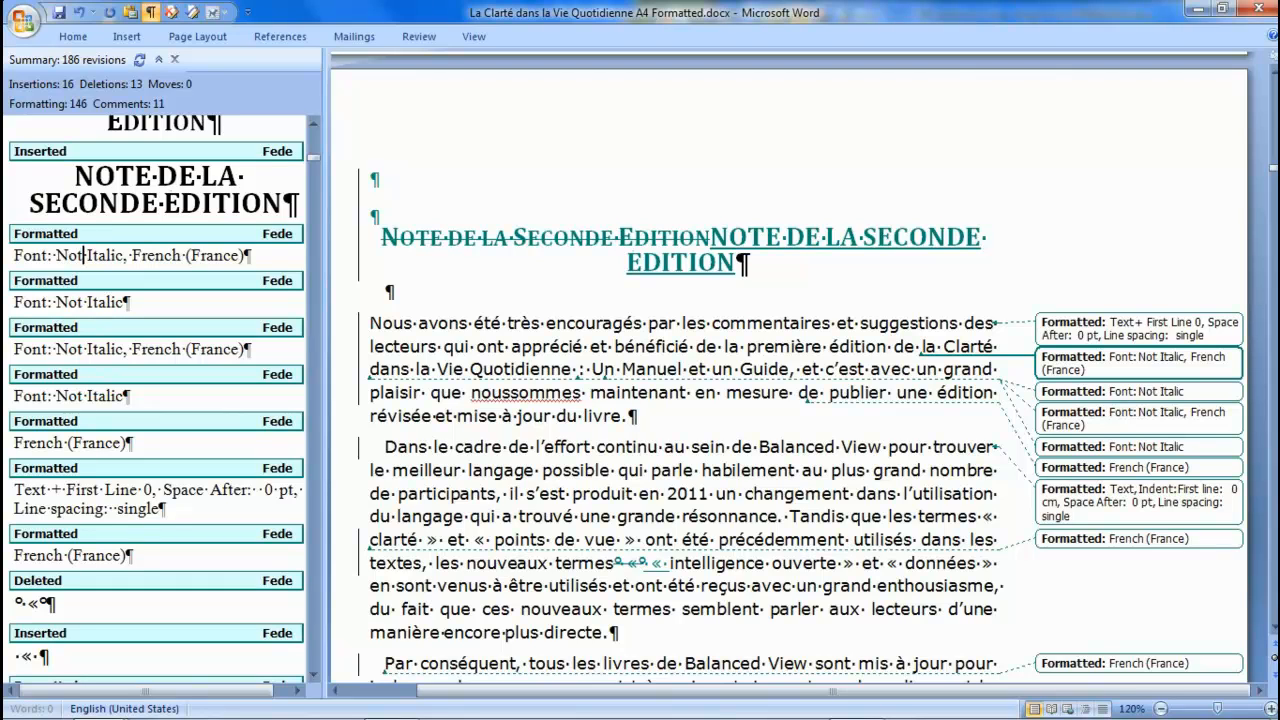
pyautogui.moveTo(15, 256); pyautogui.dragTo(251, 256)
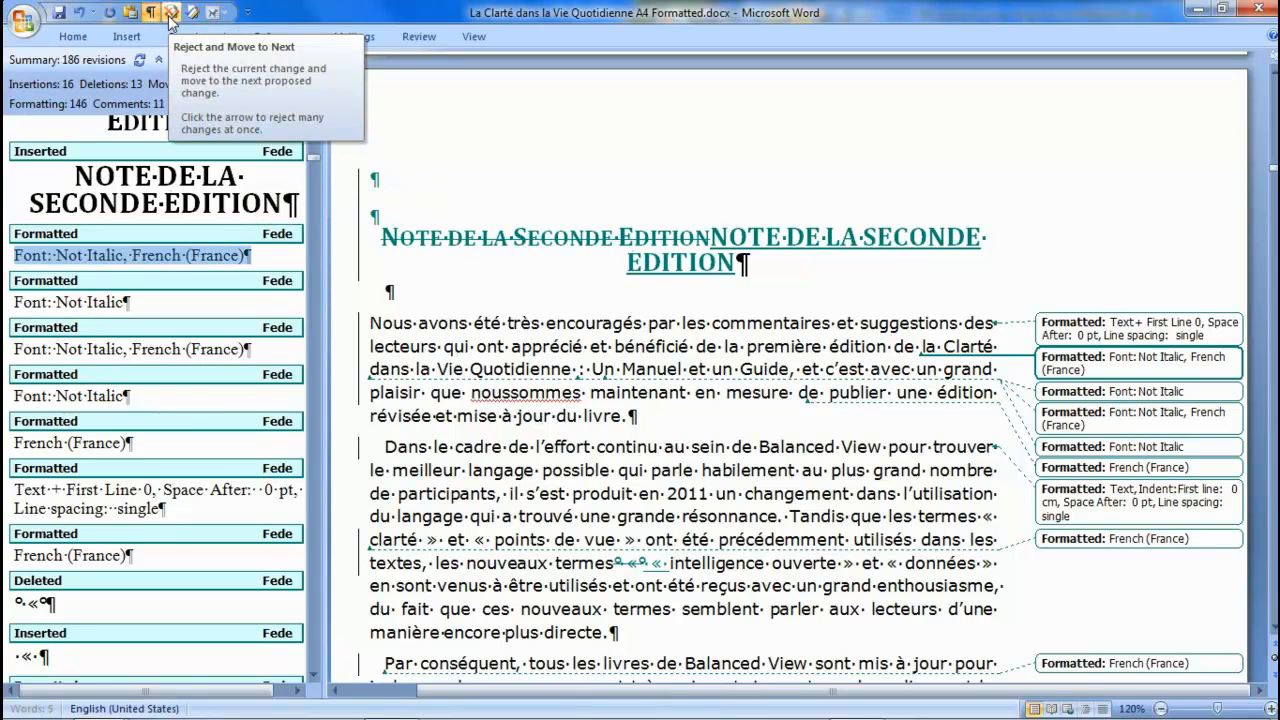
pyautogui.click(422, 36)
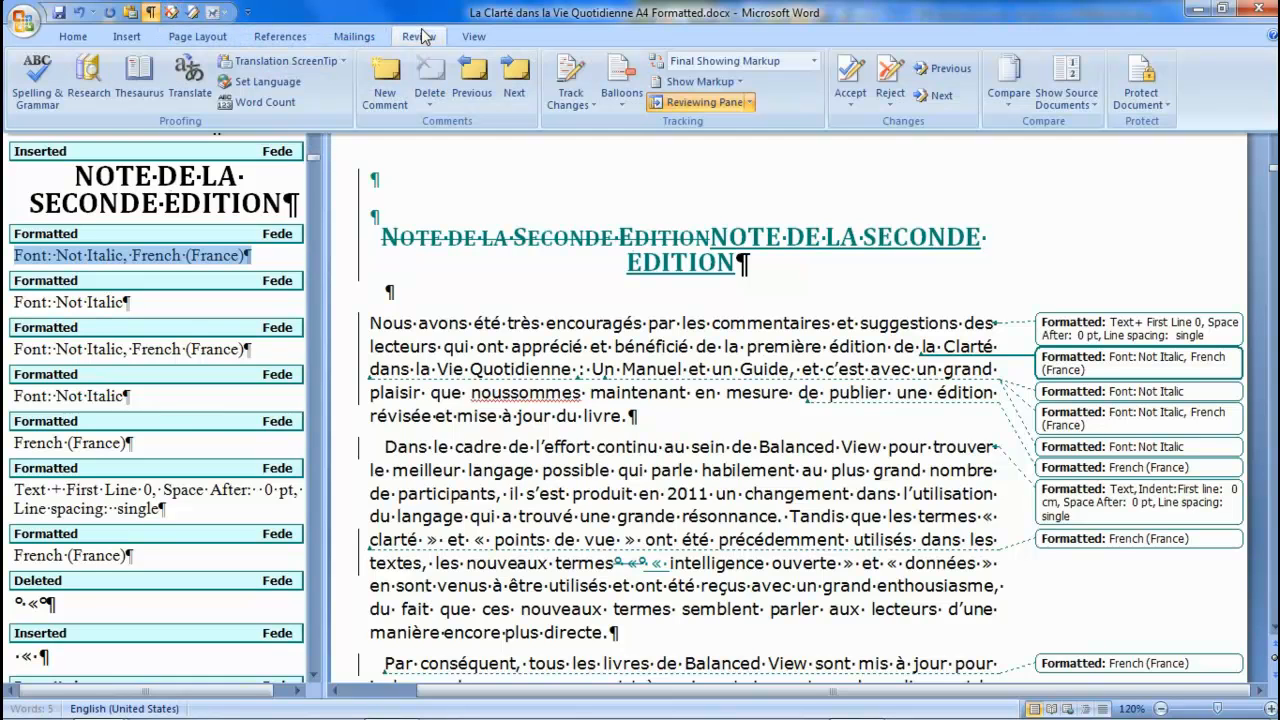
pyautogui.click(901, 108)
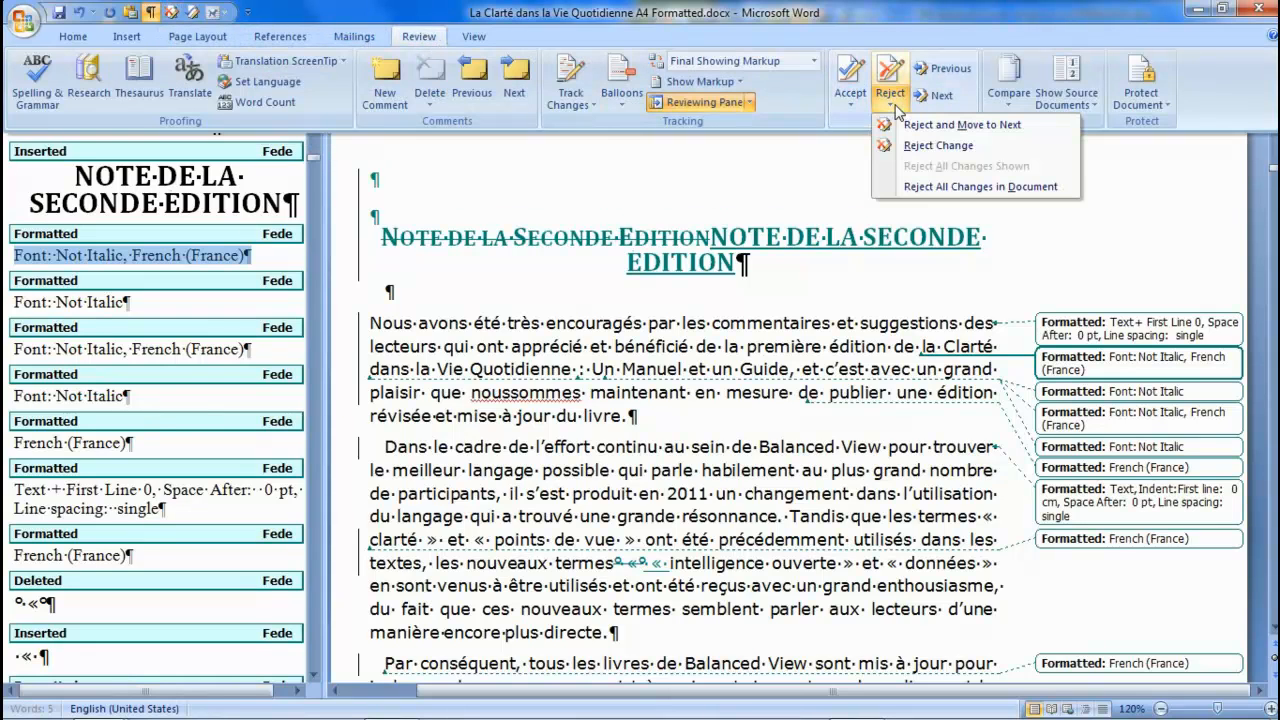
pyautogui.click(930, 147)
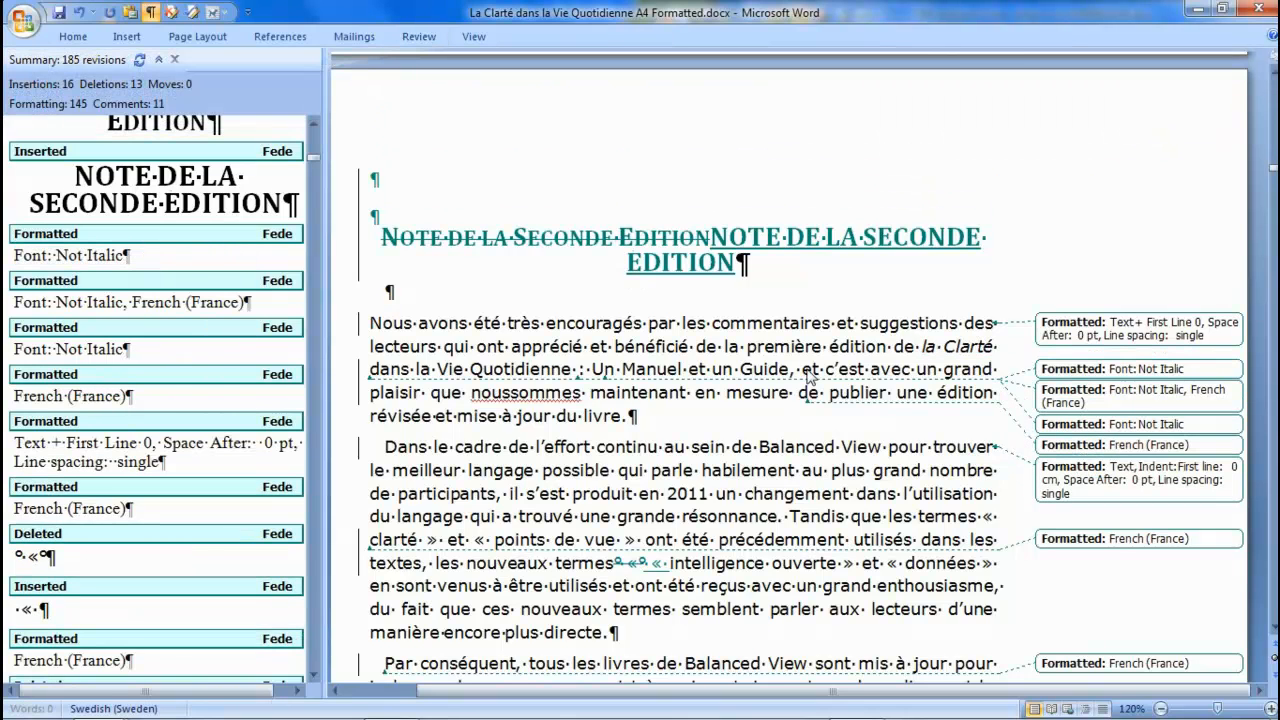
pyautogui.click(922, 348)
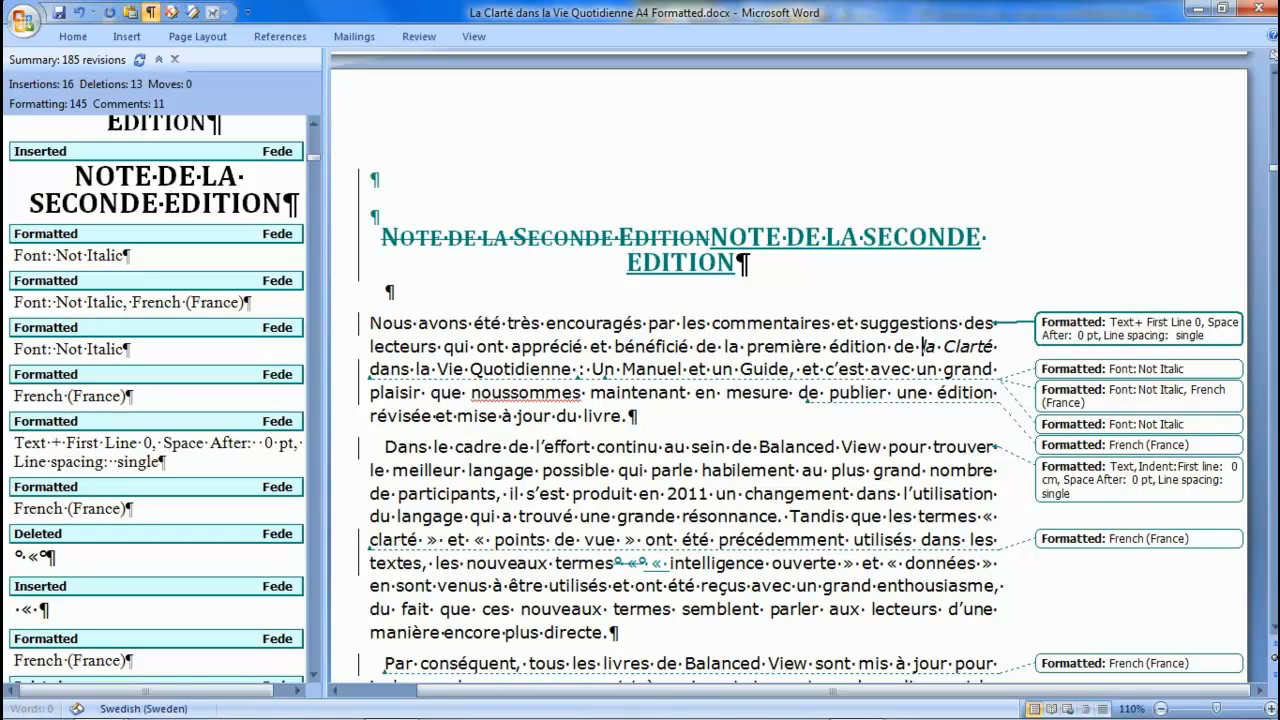
pyautogui.moveTo(922, 348); pyautogui.dragTo(997, 346)
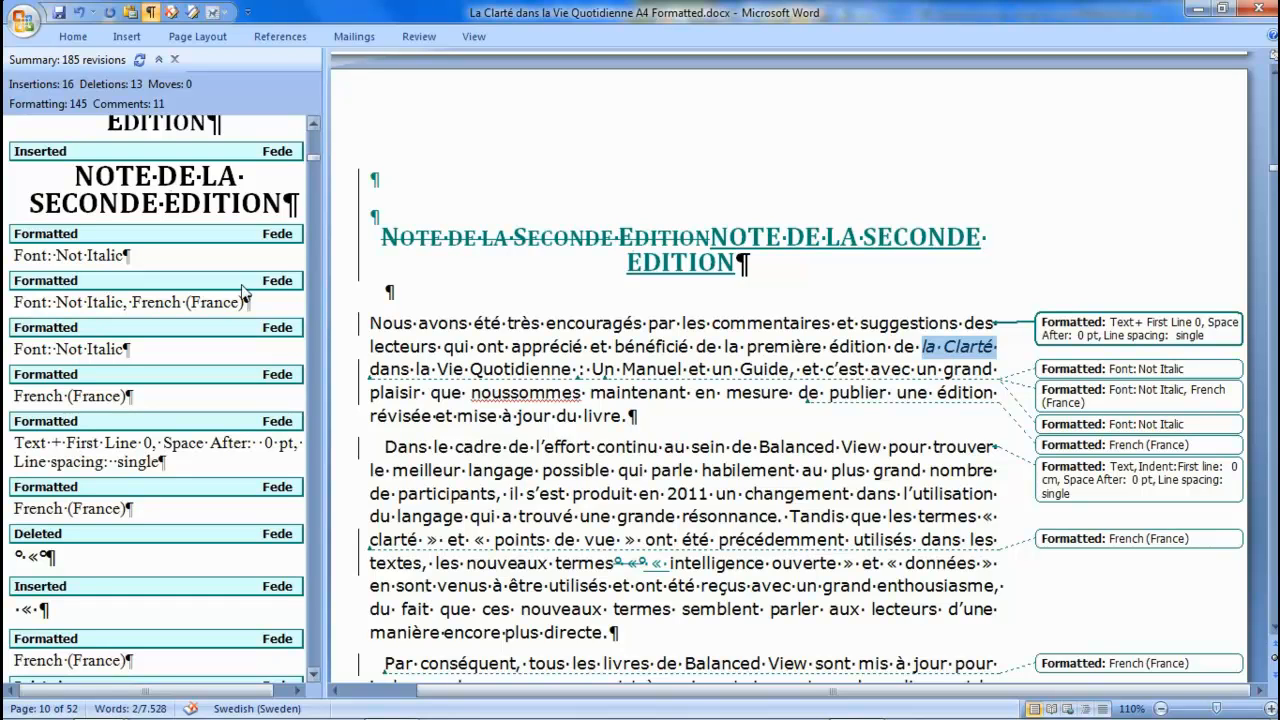
# Reject the next two "Not Italic" formatting changes in the book title, covering "dans la Vie Quotidienne" and the colon after it.
pyautogui.click(87, 257)
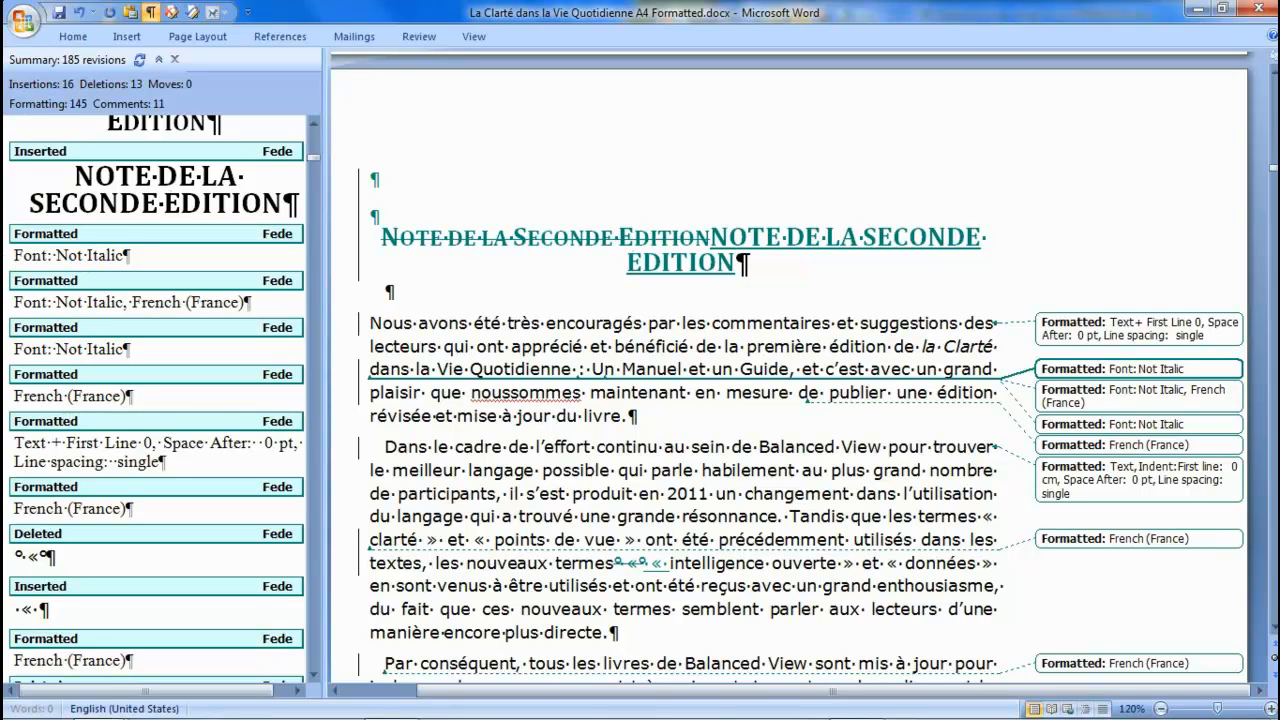
pyautogui.moveTo(57, 256); pyautogui.dragTo(131, 257)
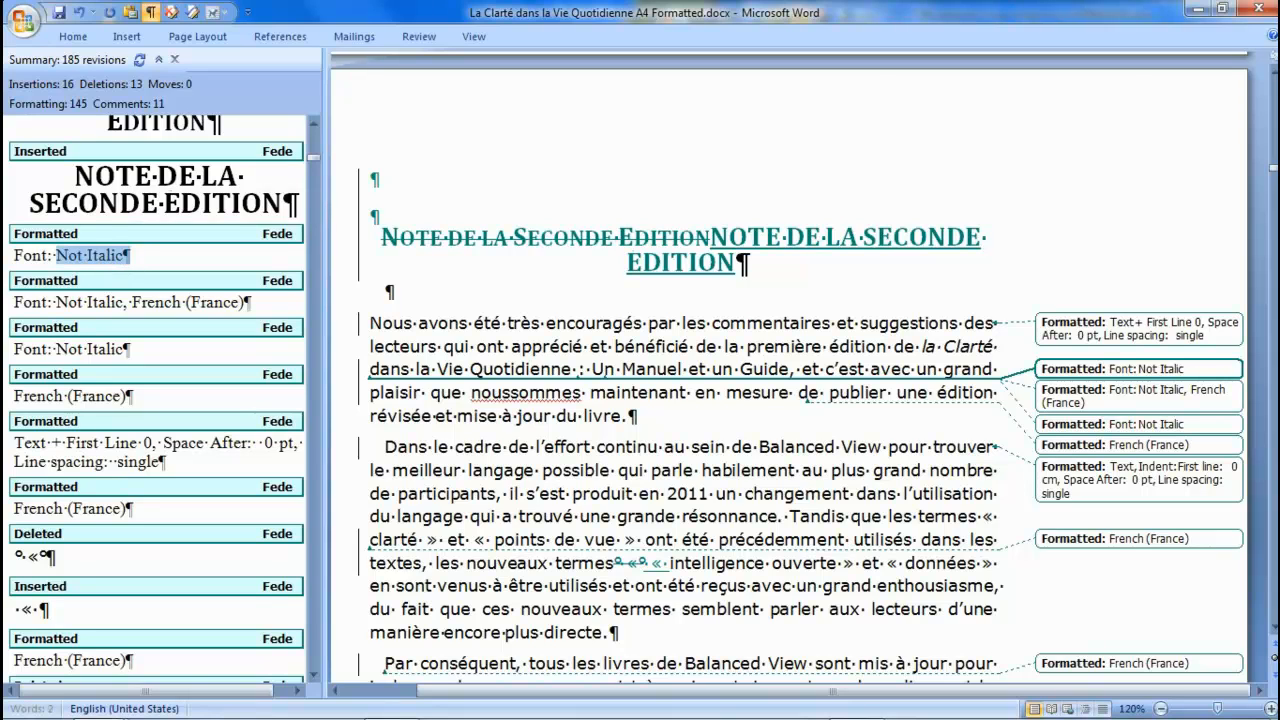
pyautogui.click(173, 12)
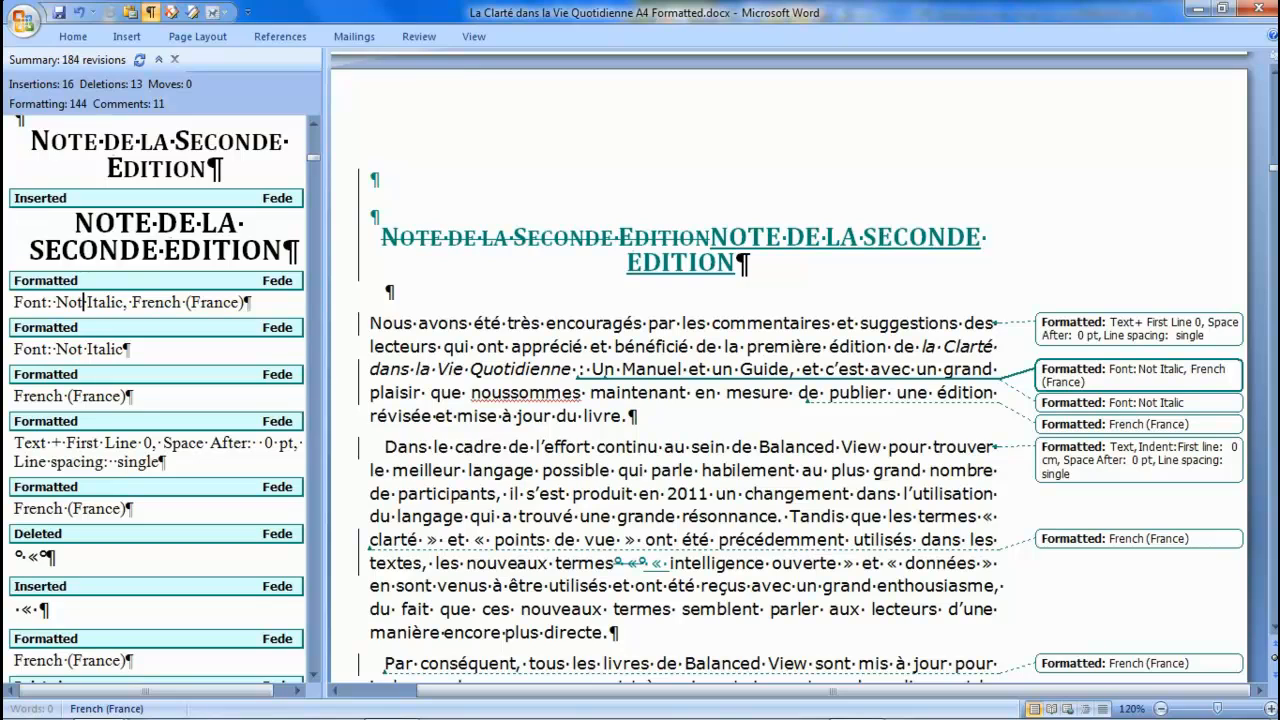
pyautogui.moveTo(56, 302); pyautogui.dragTo(132, 302)
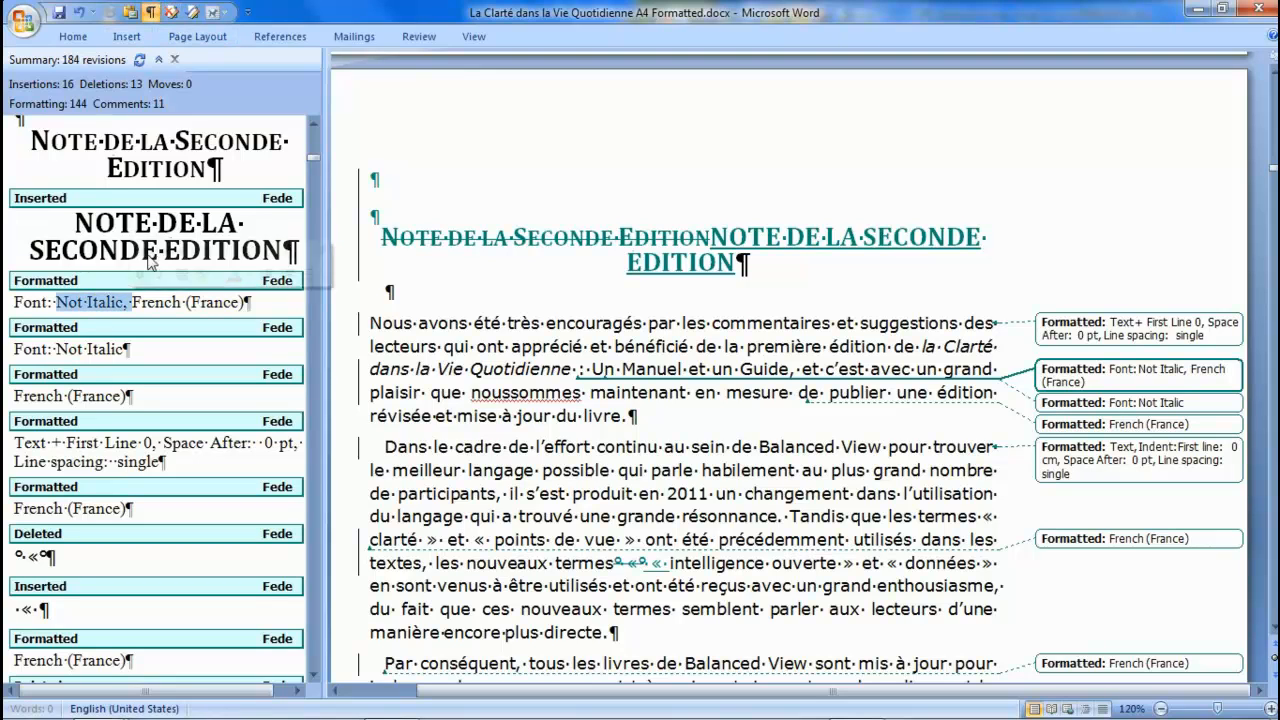
pyautogui.click(172, 13)
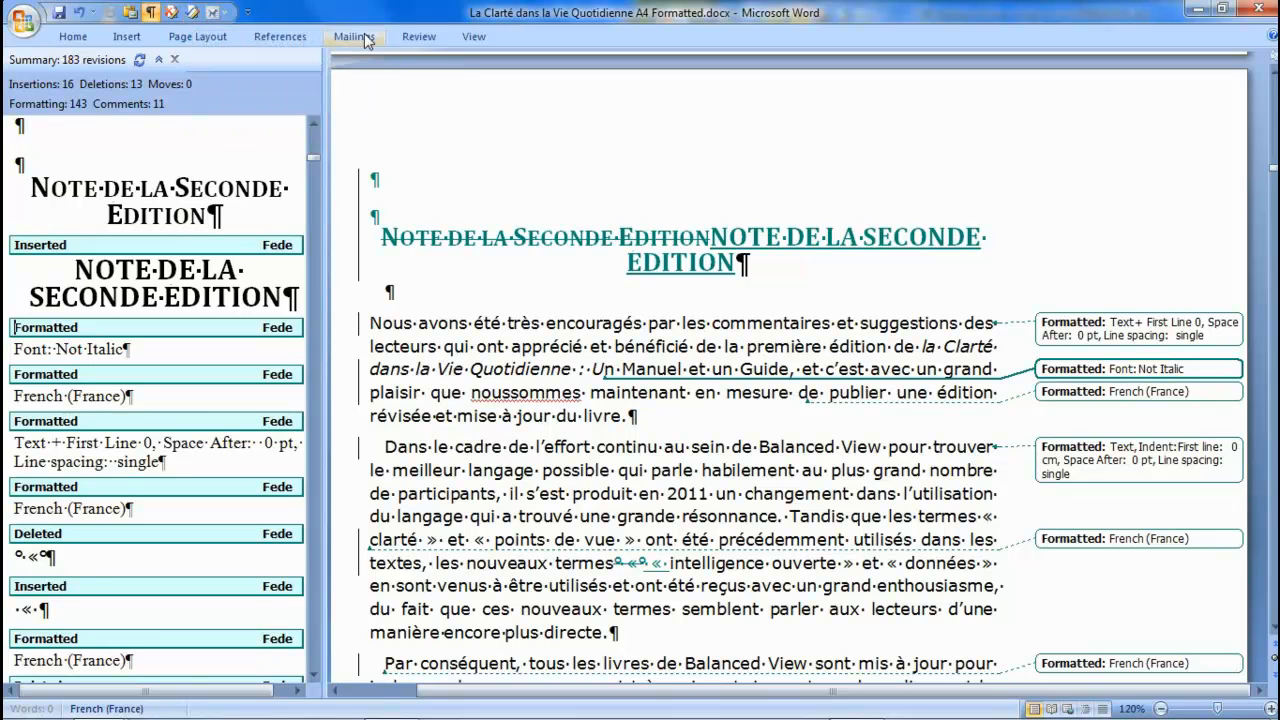
pyautogui.click(412, 37)
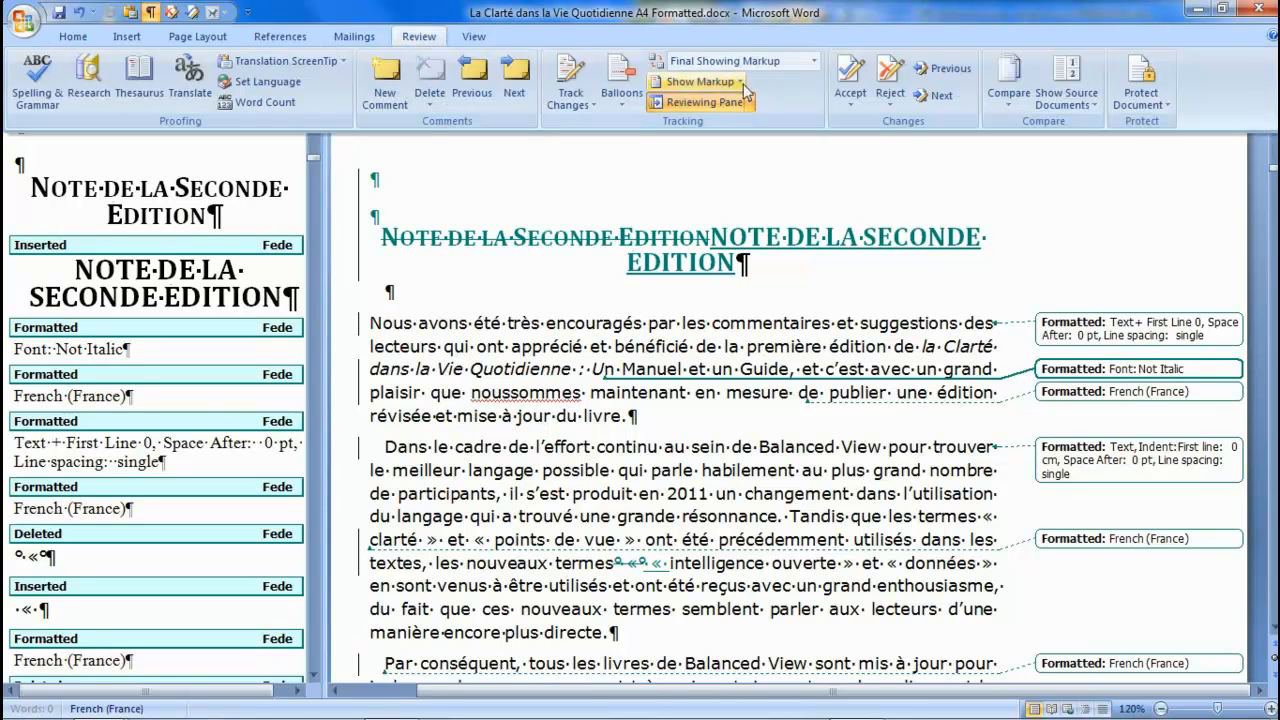
pyautogui.click(848, 110)
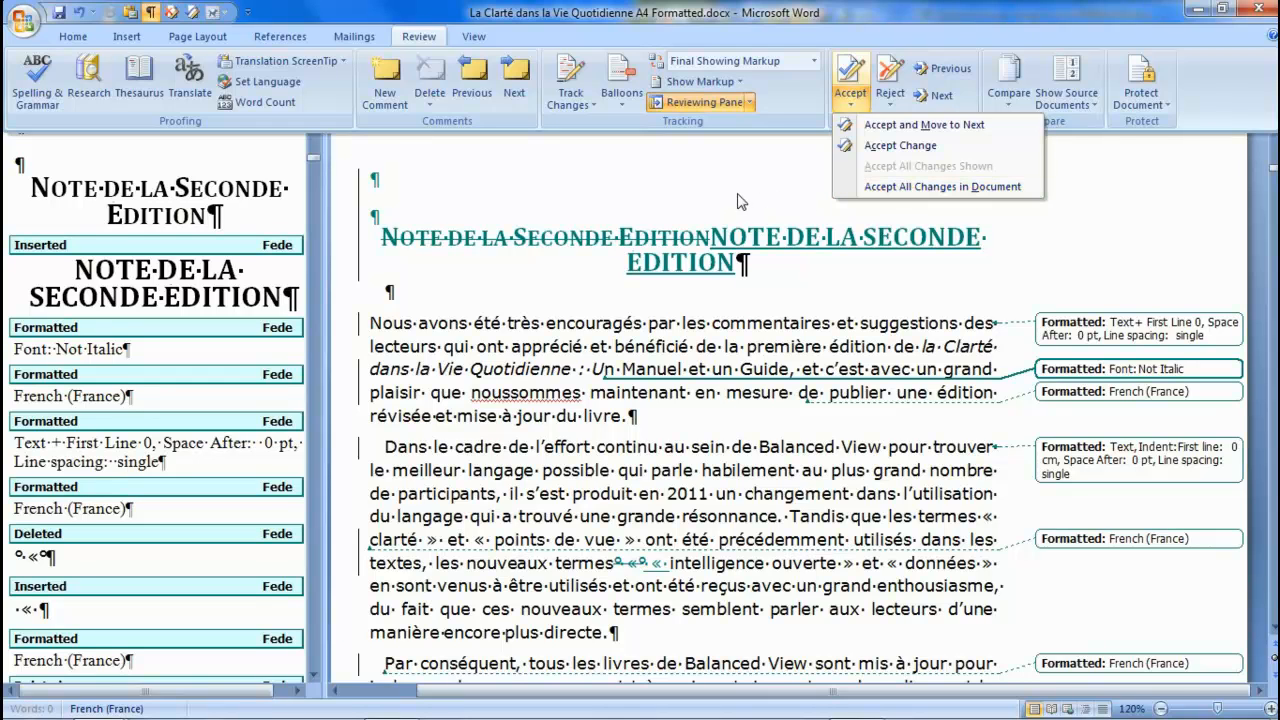
pyautogui.hotkey('ctrl', 'F1')
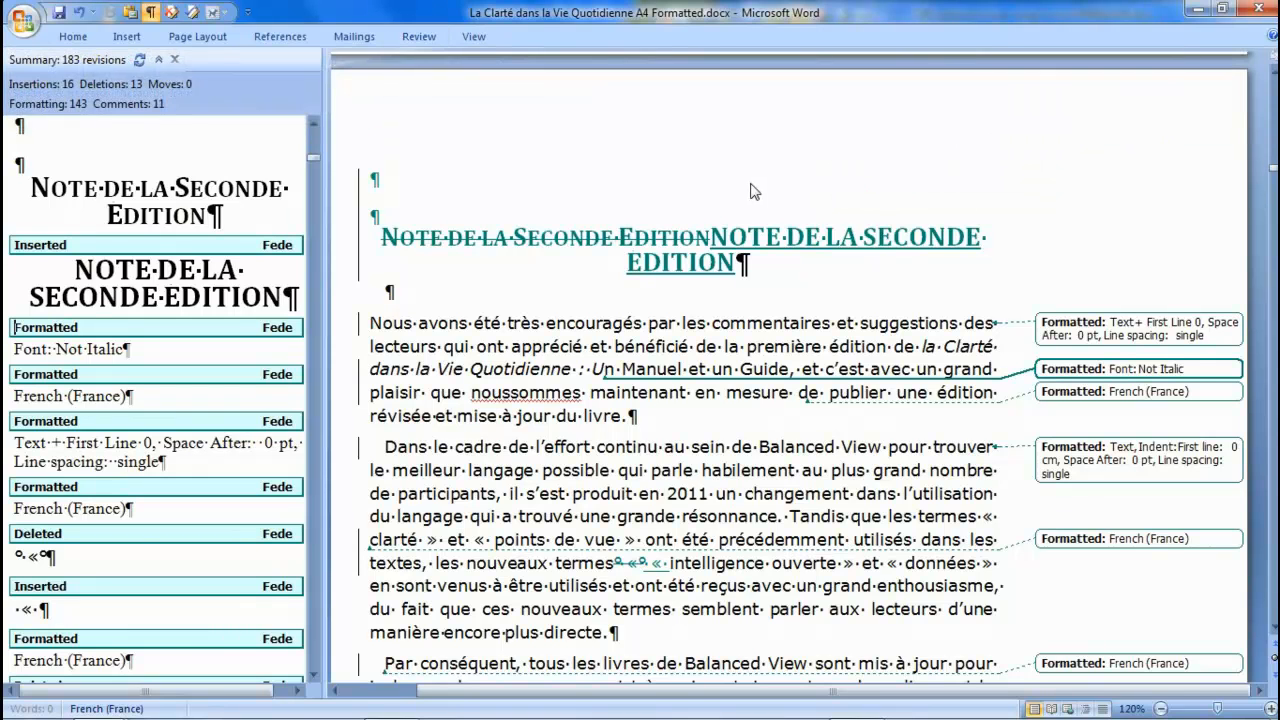
pyautogui.moveTo(475, 714)
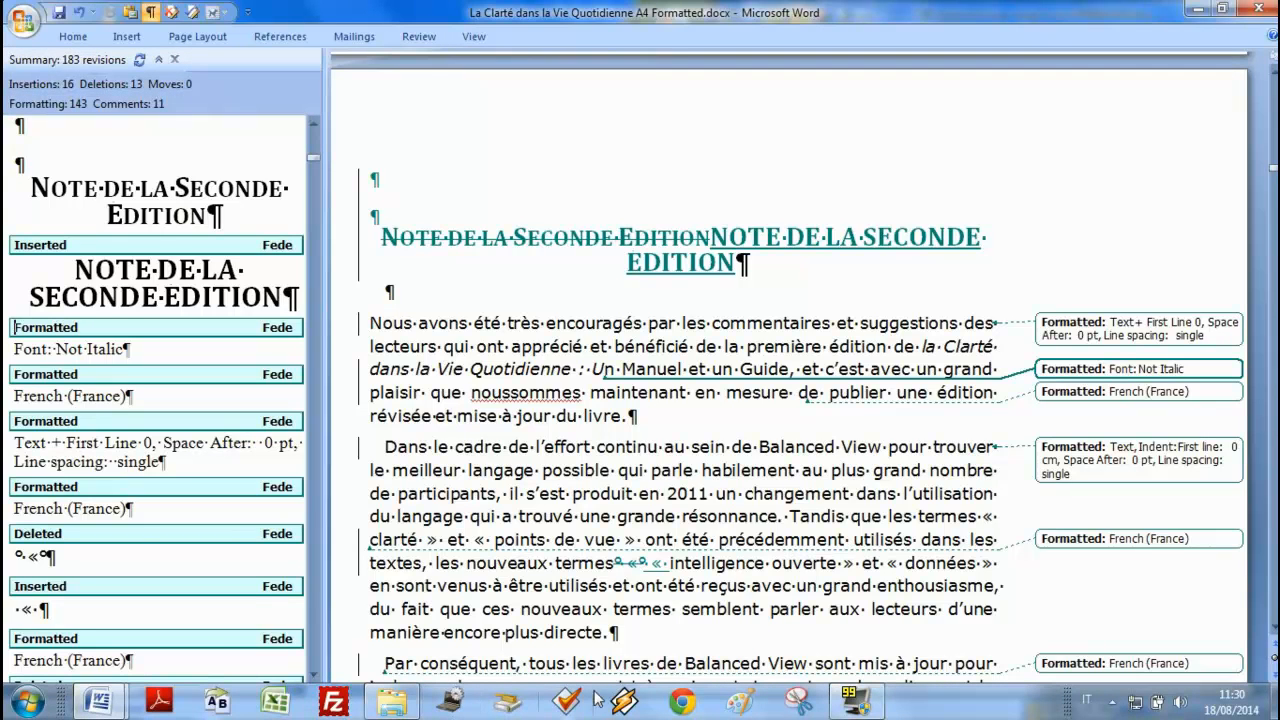